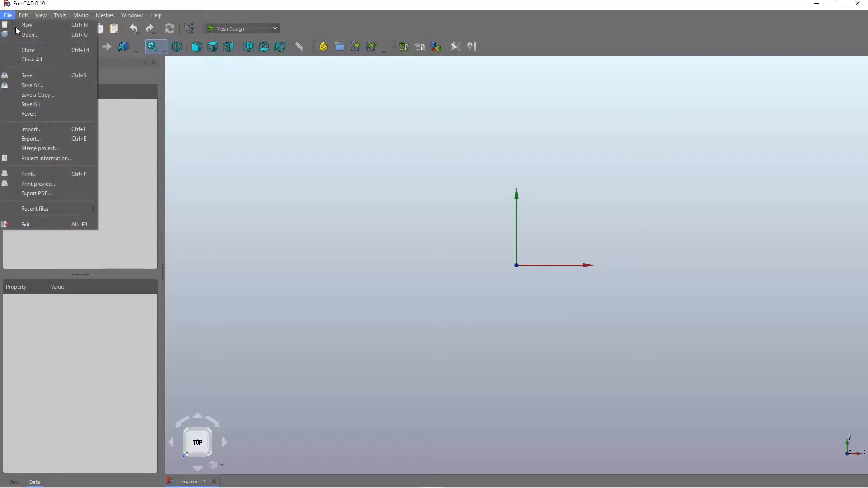
Step: Open the wheel-x_w_fillets model
key(ctrl+o)
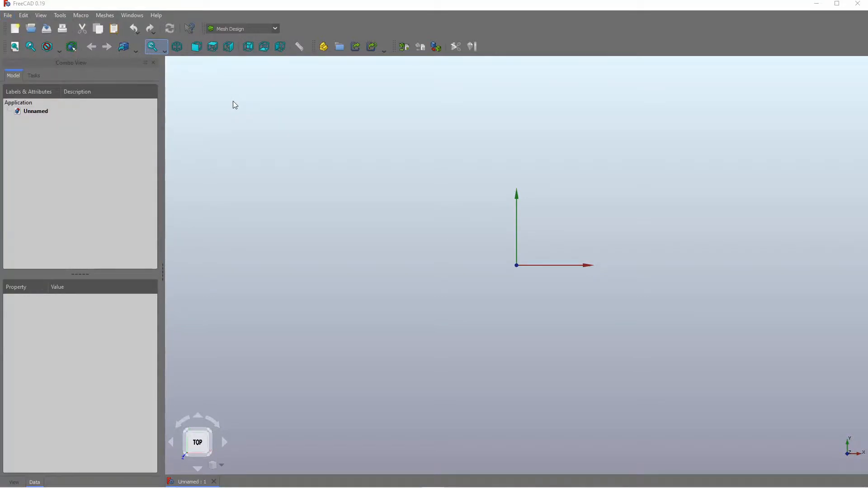
click(104, 86)
click(206, 176)
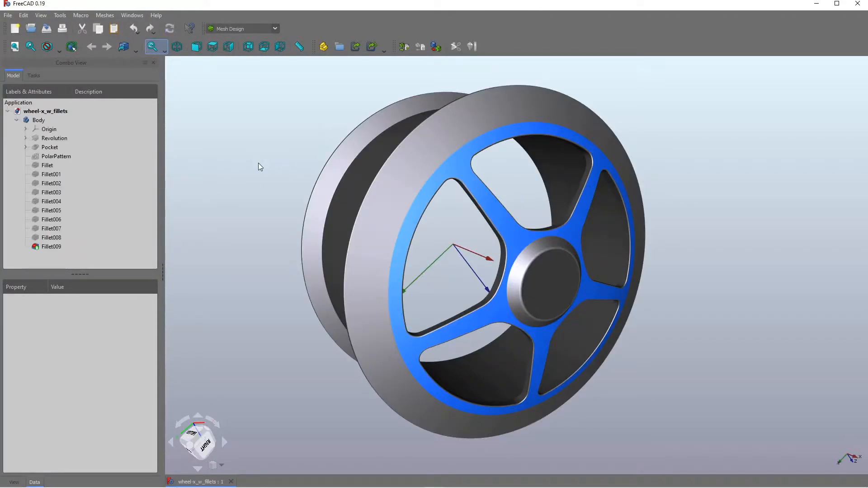
middle_drag(264, 167, 232, 152)
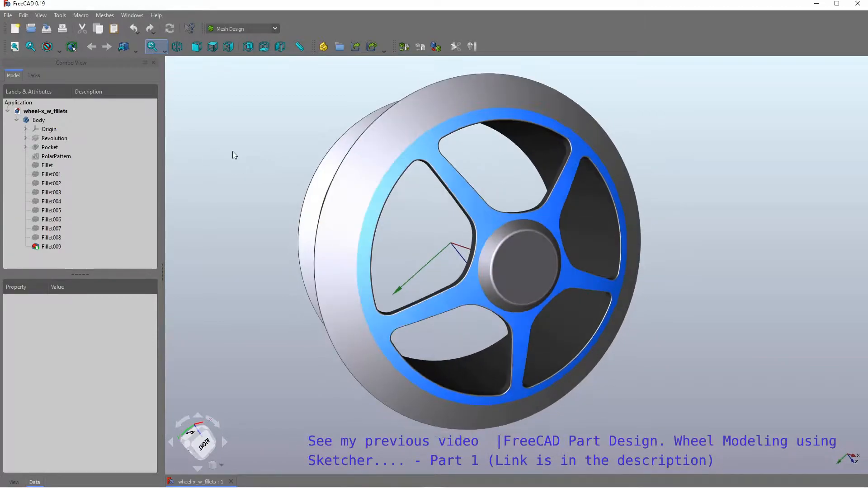
click(25, 14)
key(Escape)
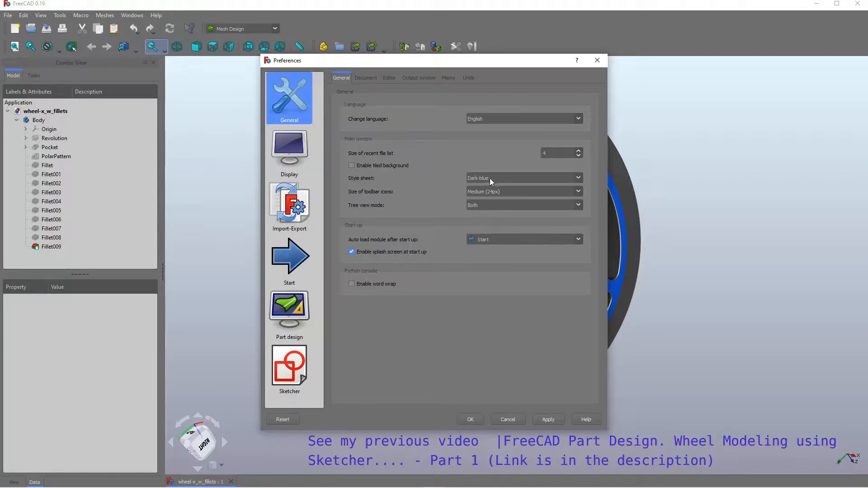
click(507, 419)
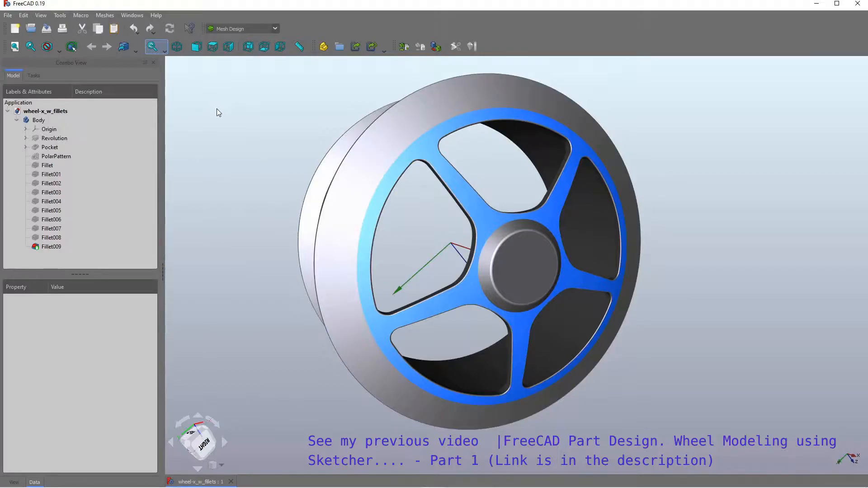
Step: Create a mesh from the Body shape using Standard meshing with 0.010 in surface deviation and 5 deg angular deviation
click(37, 120)
click(275, 29)
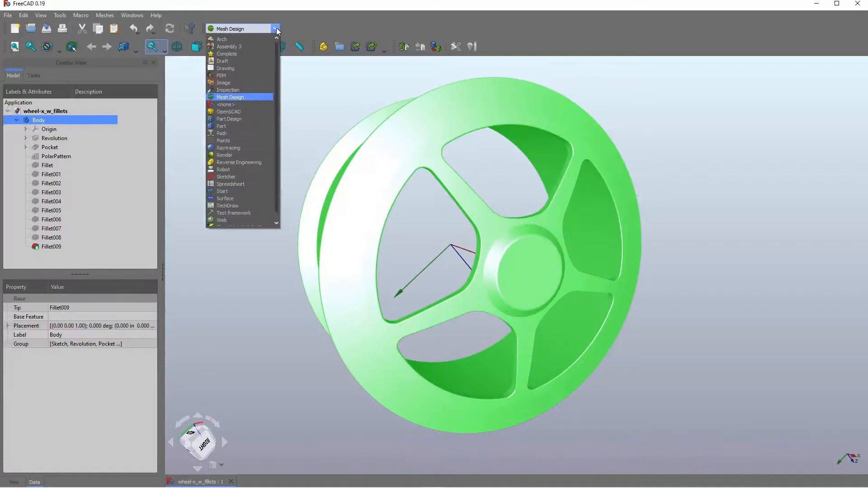
click(235, 97)
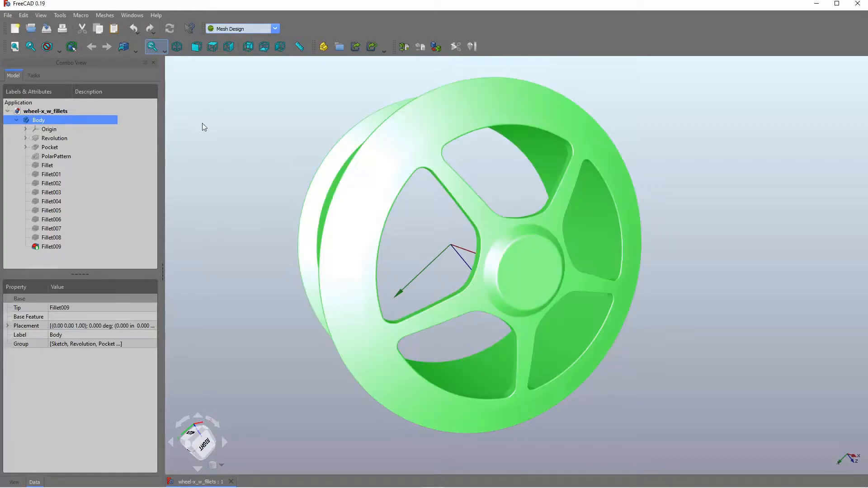
click(104, 15)
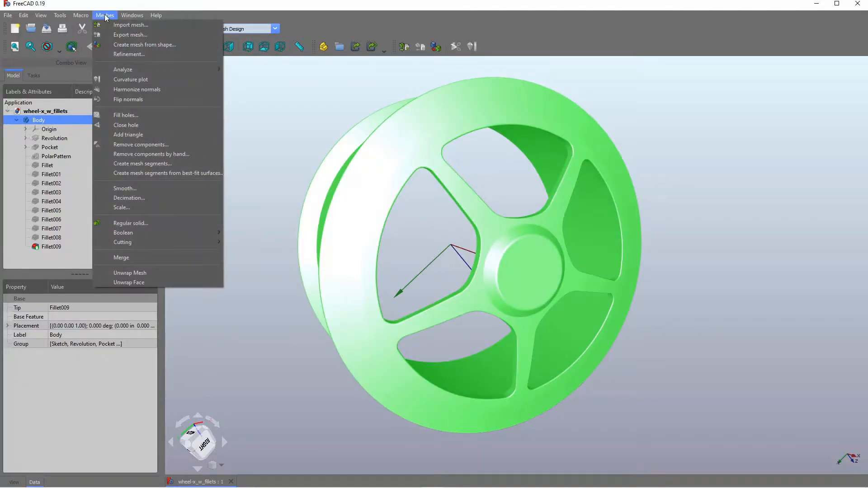
click(126, 48)
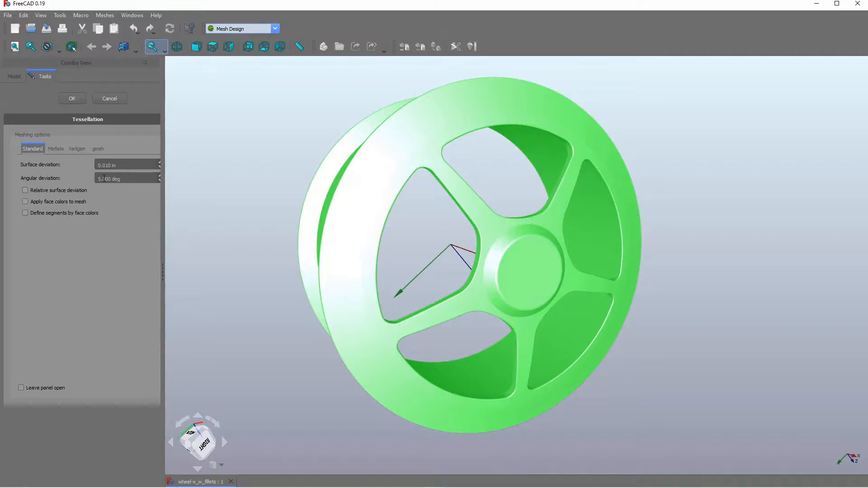
click(72, 98)
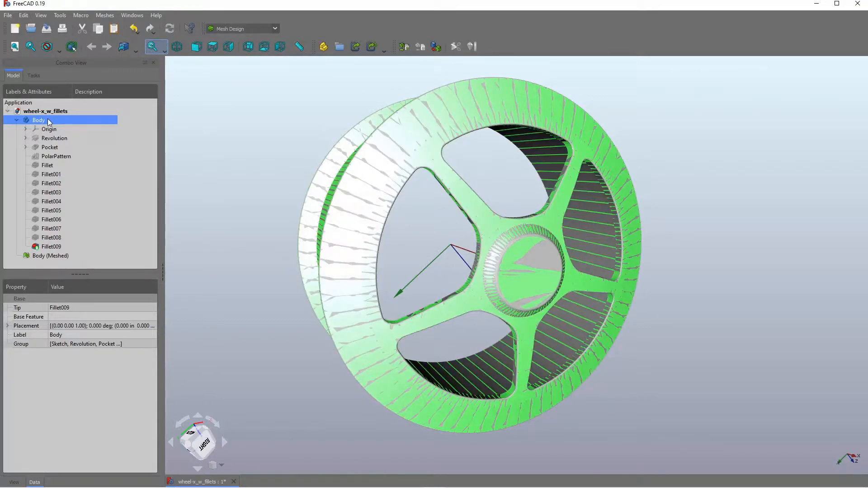
Step: Hide the original Body and display the Body (Meshed) object in wireframe mode
right_click(47, 119)
click(99, 167)
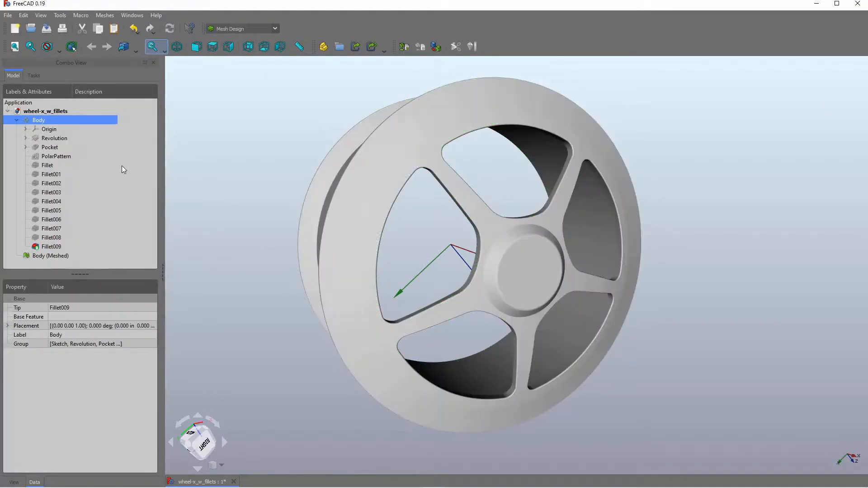
click(58, 256)
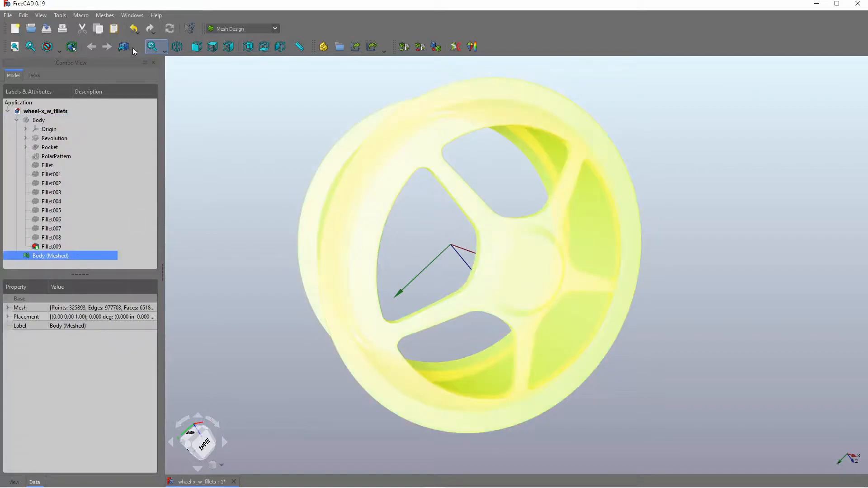
click(59, 48)
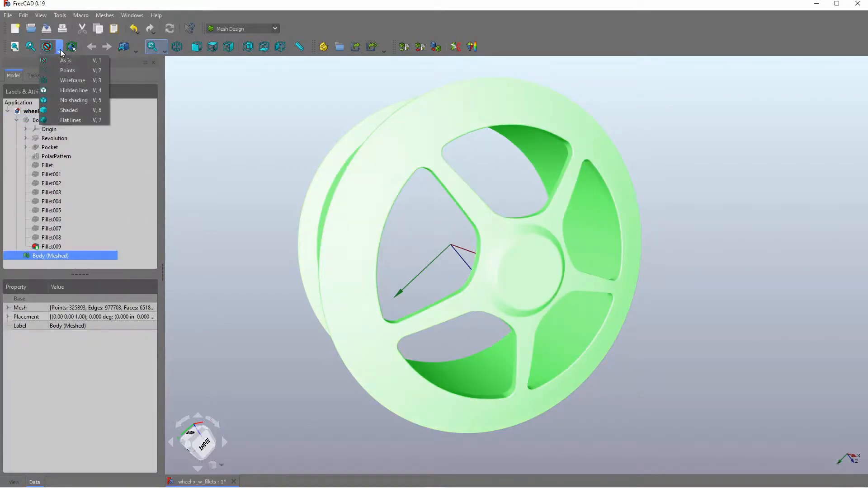
click(63, 79)
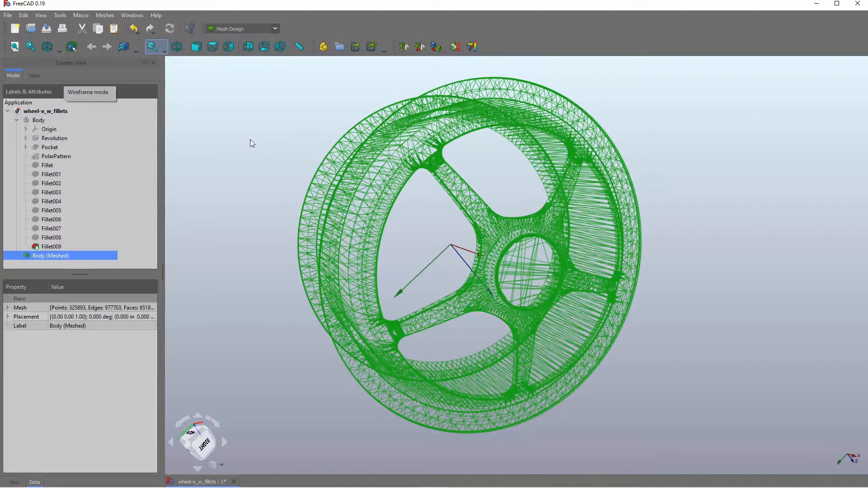
middle_drag(247, 142, 211, 131)
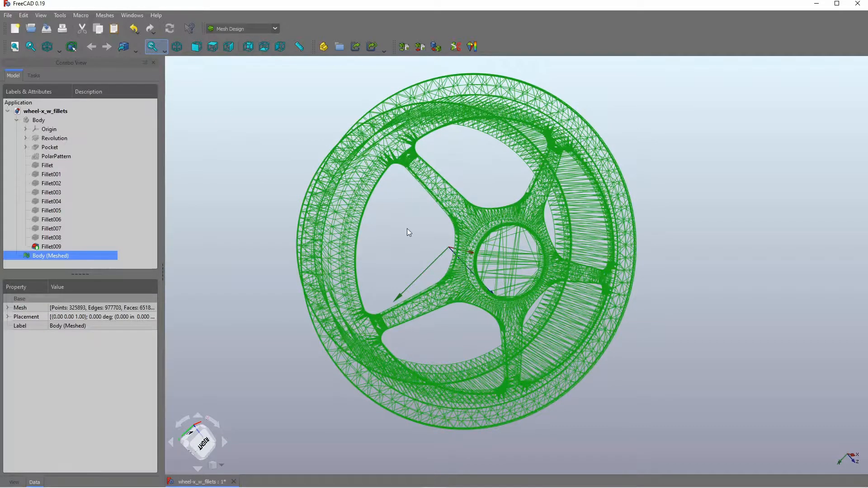
middle_drag(410, 229, 465, 237)
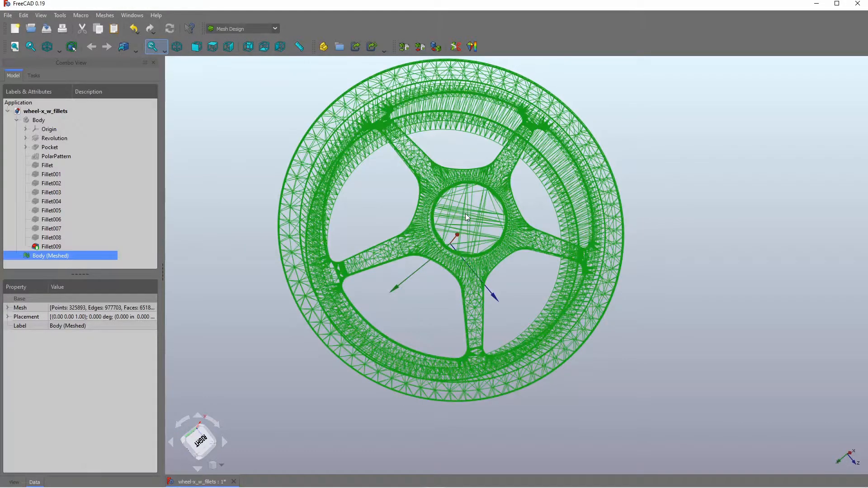
middle_drag(473, 239, 61, 254)
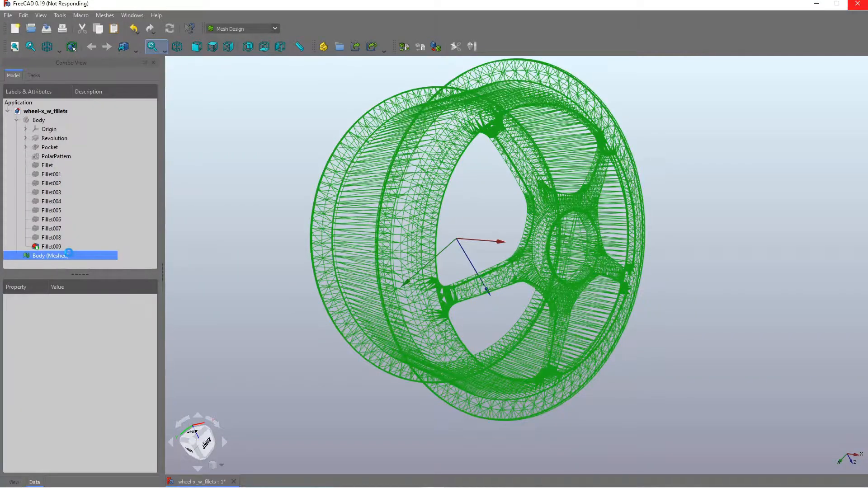
Step: Export Body (Meshed) to the TEMP folder as a Binary STL file named wheel_mesh.stl
click(69, 256)
right_click(69, 256)
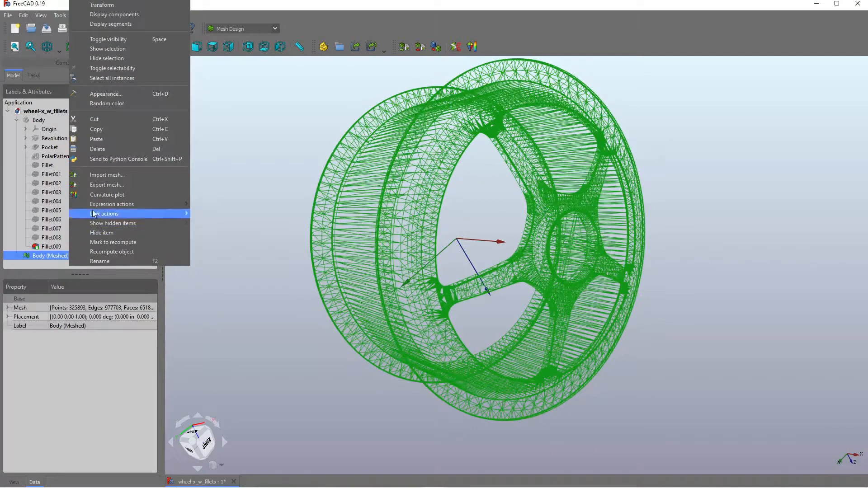
click(109, 185)
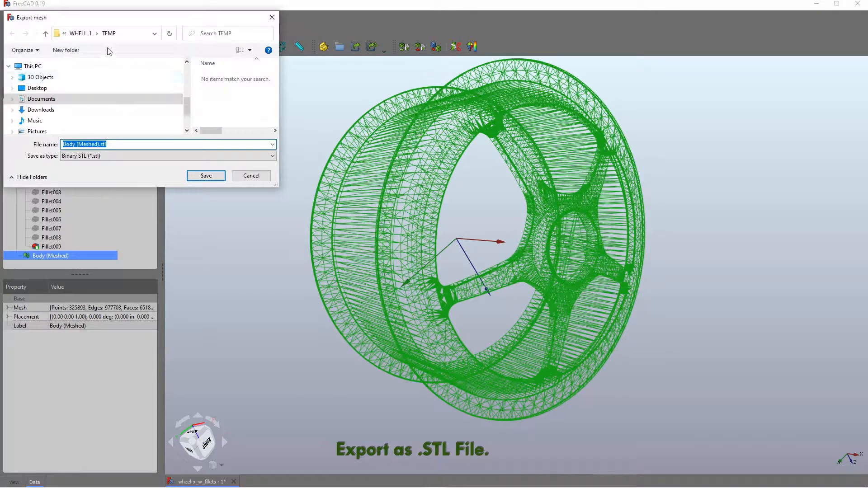
drag(106, 144, 54, 144)
click(99, 144)
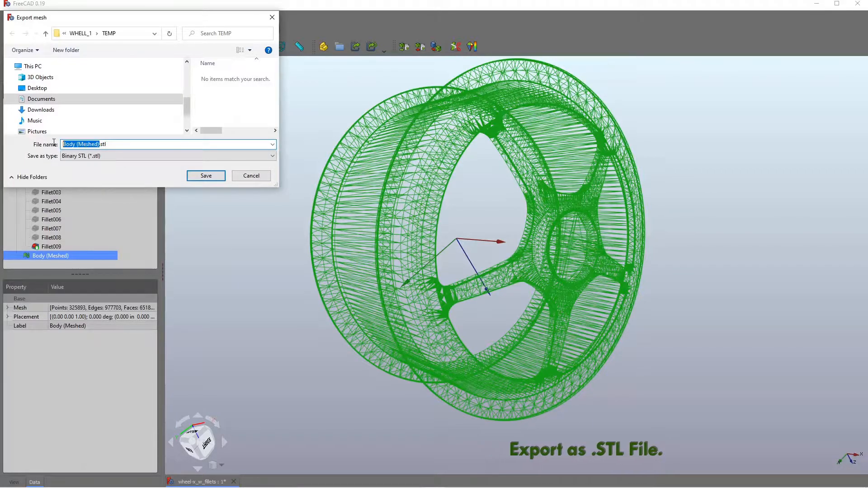
key(BackSpace)
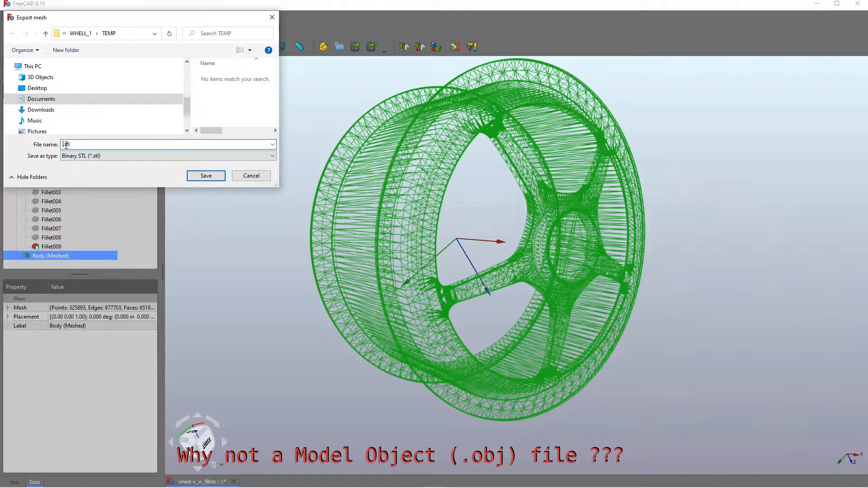
text(wheel)
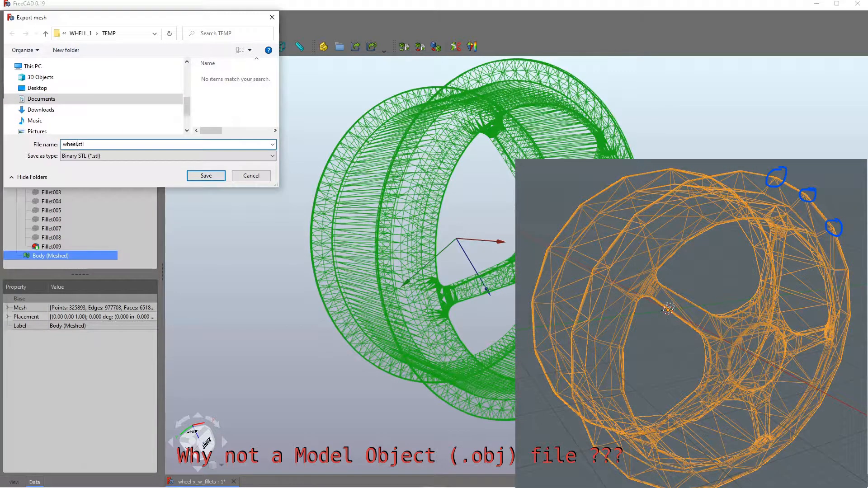
text(_mesh)
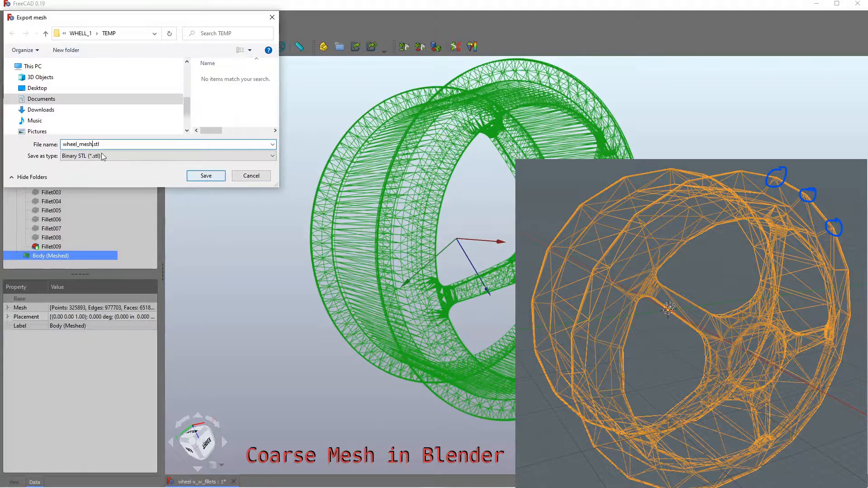
click(195, 179)
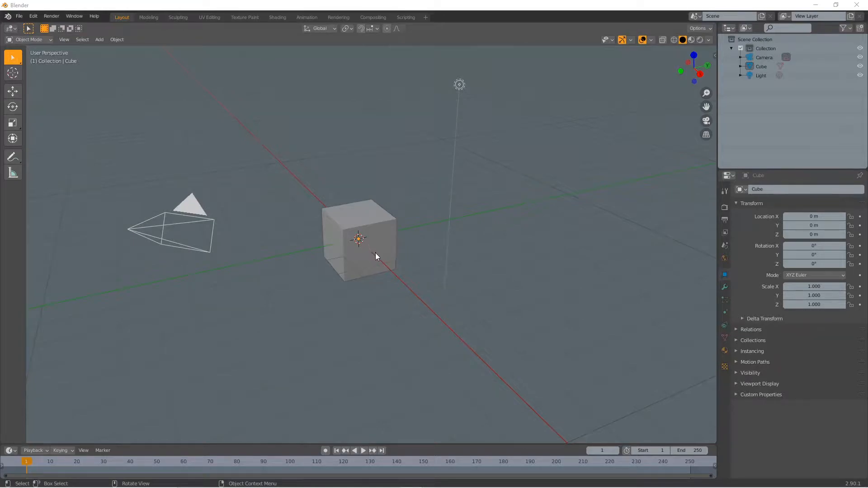
Step: Switch to Blender, delete the default cube and import the wheel_mesh STL file
key(Delete)
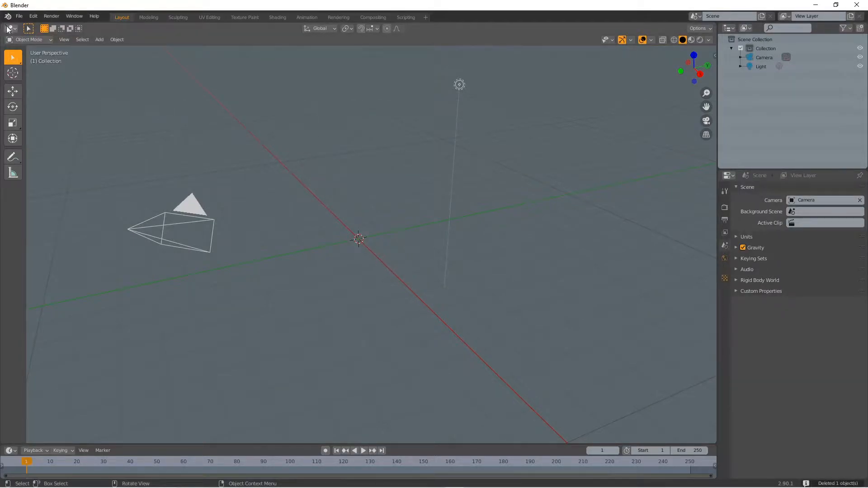
click(23, 17)
mouse_move(57, 140)
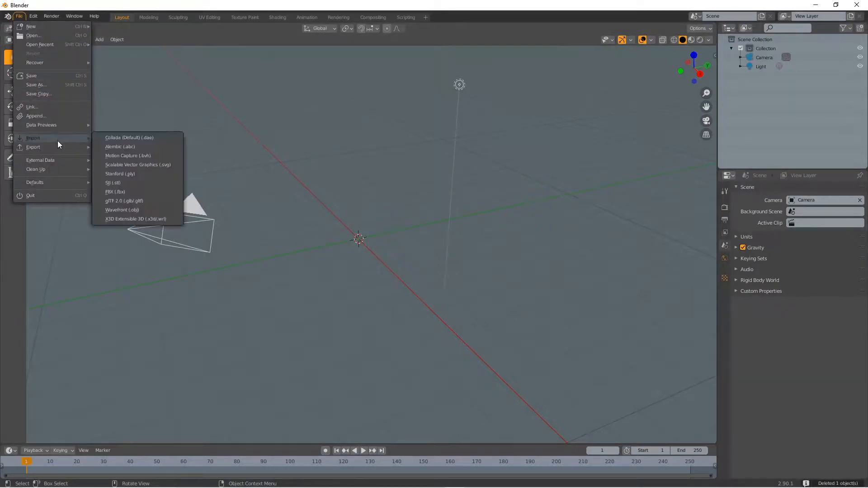
click(125, 183)
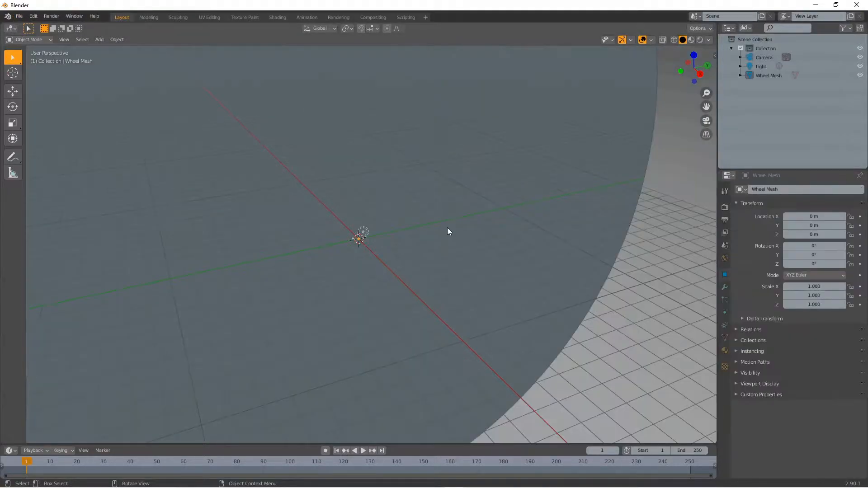
scroll(446, 227, down, 10)
middle_drag(449, 228, 558, 219)
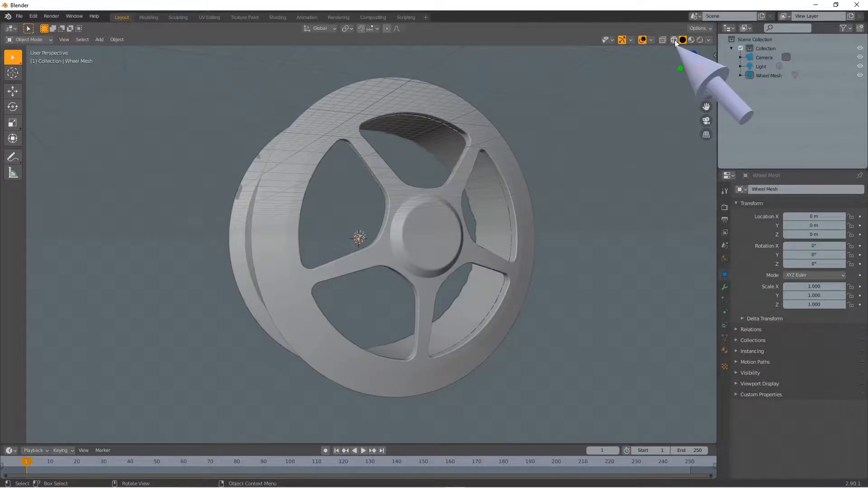
Step: Inspect the imported wheel's mesh density in wireframe display, and return to solid shading
click(674, 40)
middle_drag(553, 191, 328, 107)
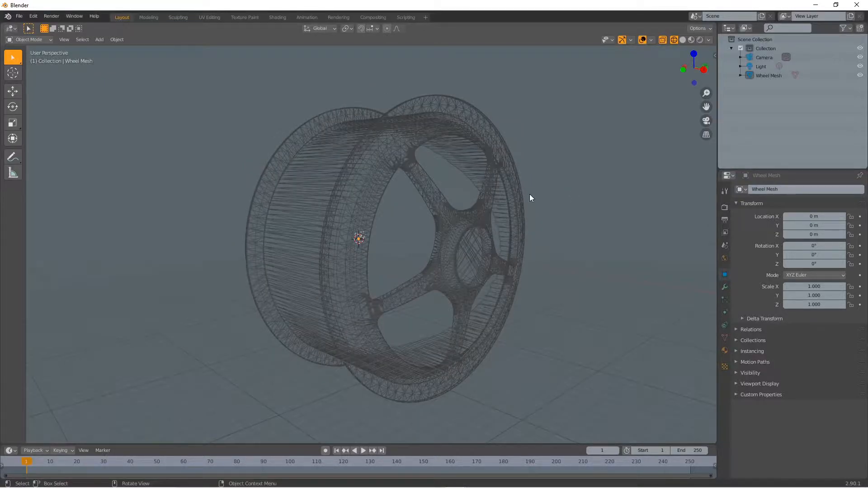
mouse_move(602, 181)
middle_down()
mouse_move(597, 168)
mouse_move(585, 184)
mouse_move(595, 180)
mouse_move(586, 178)
middle_up()
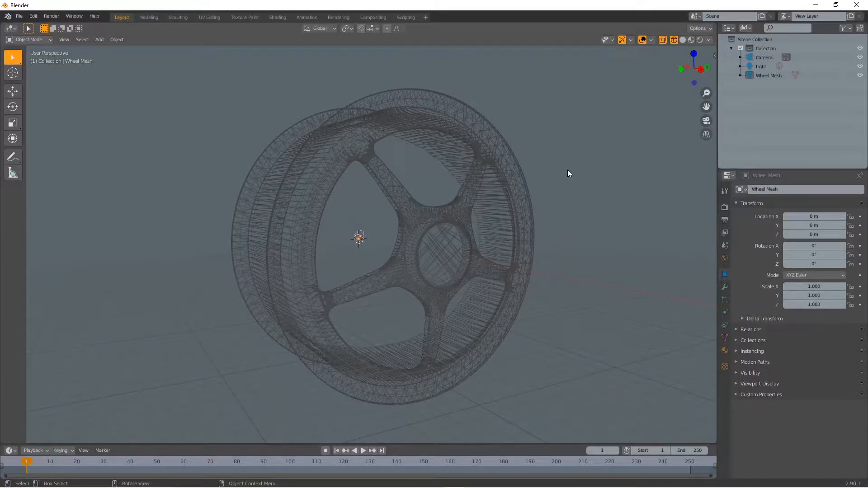
click(685, 41)
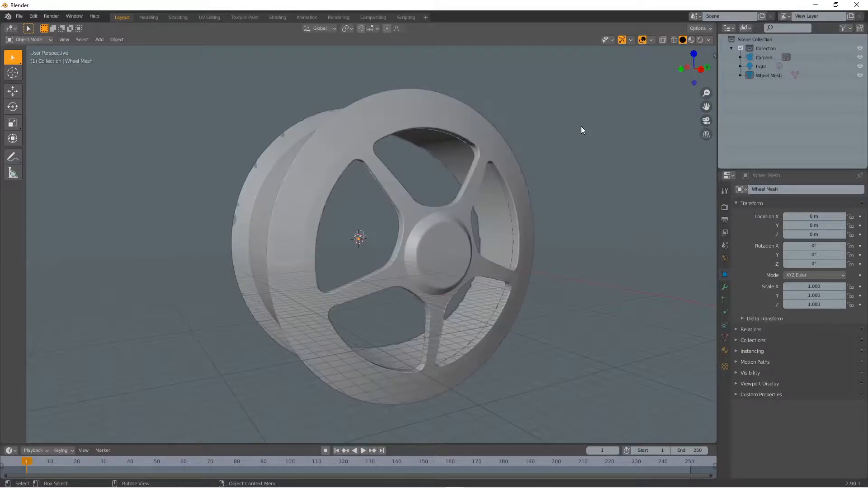
middle_drag(542, 209, 671, 189)
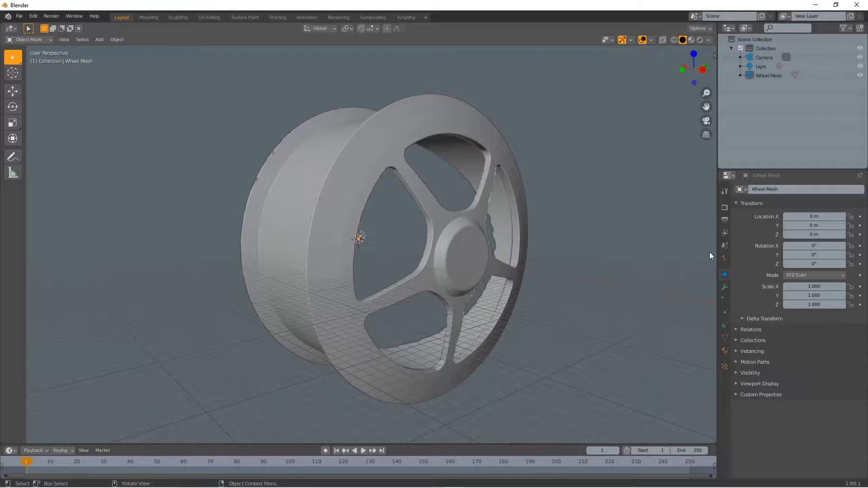
Step: Set the scene's unit system to Imperial and its unit scale to 0.001
click(725, 245)
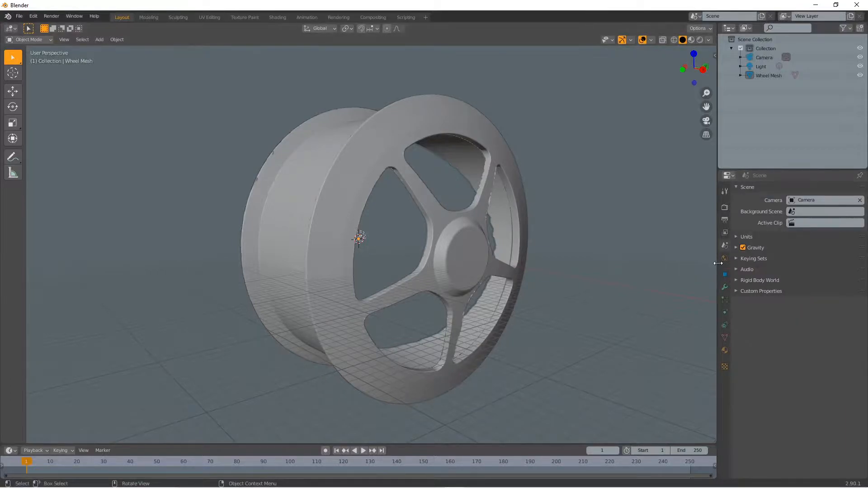
click(735, 237)
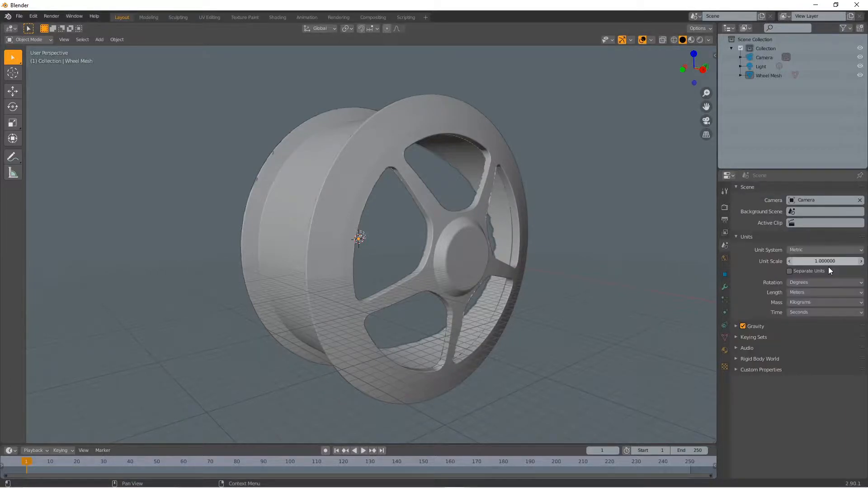
click(847, 251)
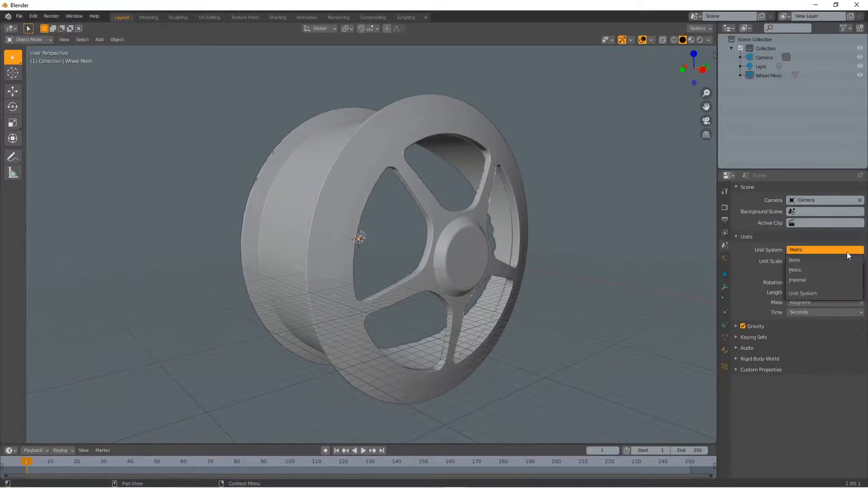
click(809, 282)
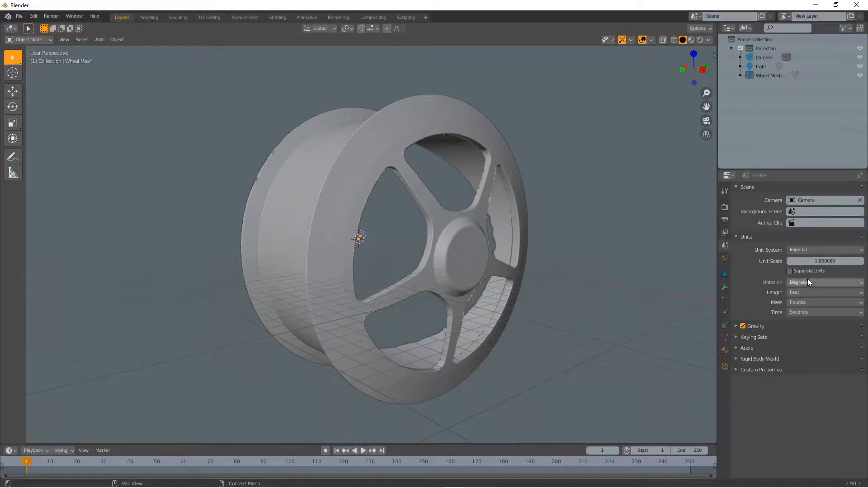
click(821, 260)
key(BackSpace)
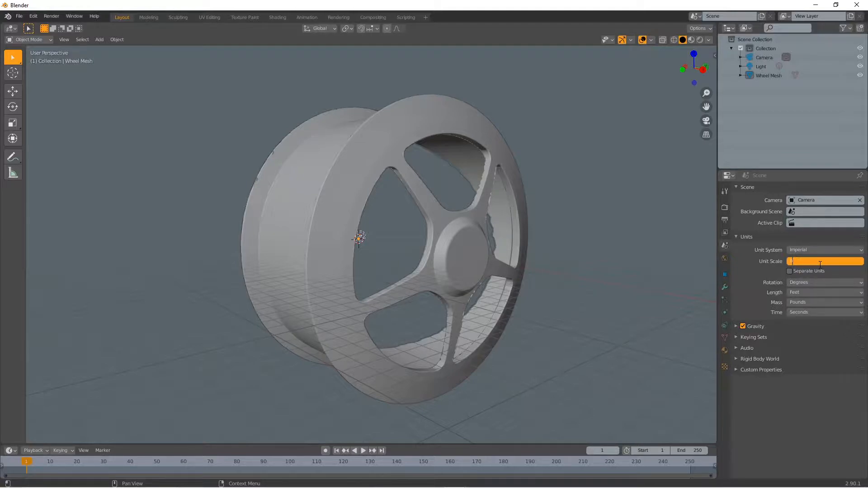
text(0.001)
key(Return)
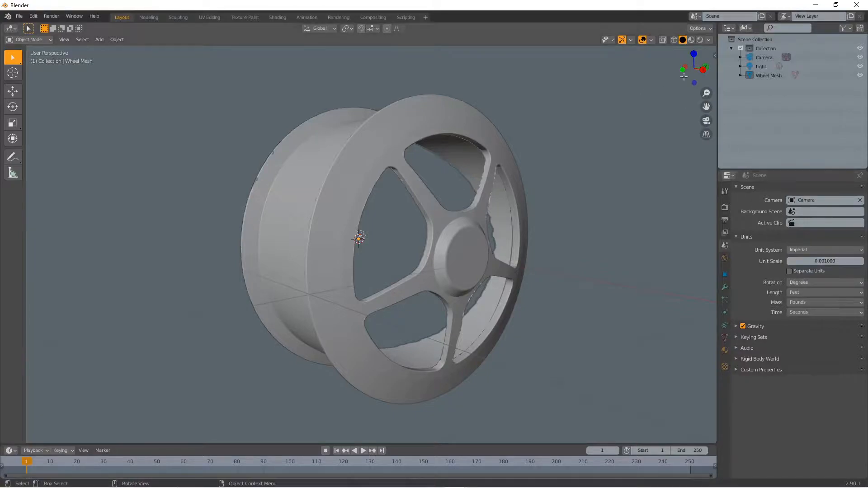
Step: Set the 3D viewport's clip start to 0.035' and clip end to 3500'
middle_drag(539, 187, 535, 186)
scroll(535, 186, down, 1)
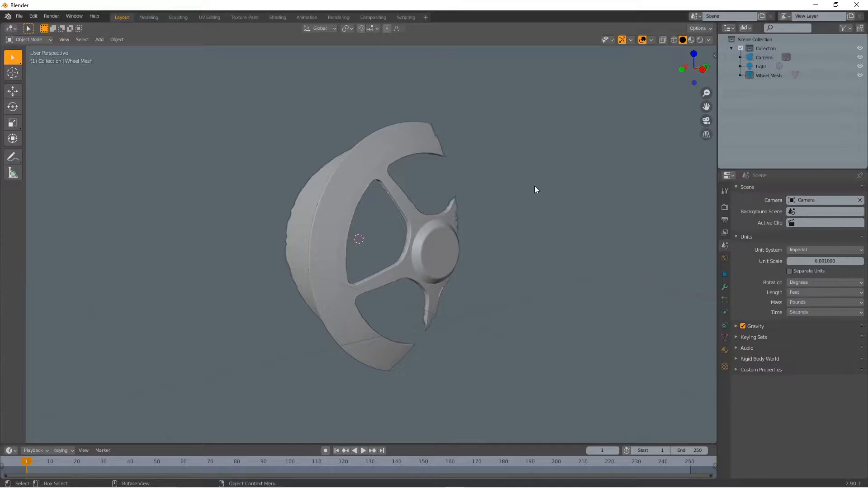
scroll(535, 186, up, 1)
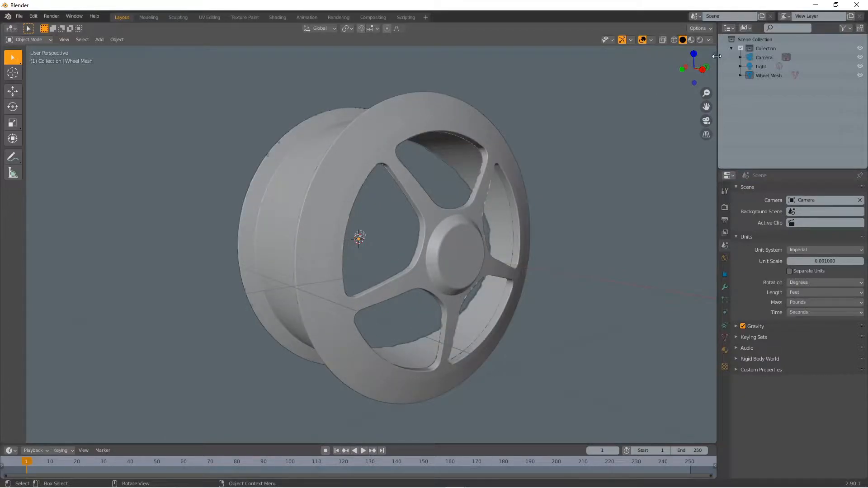
drag(705, 57, 606, 58)
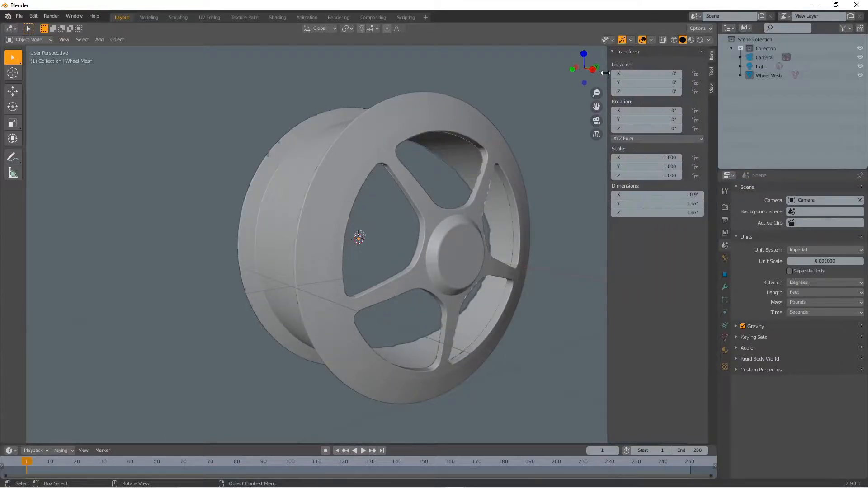
click(712, 87)
click(678, 74)
text(0)
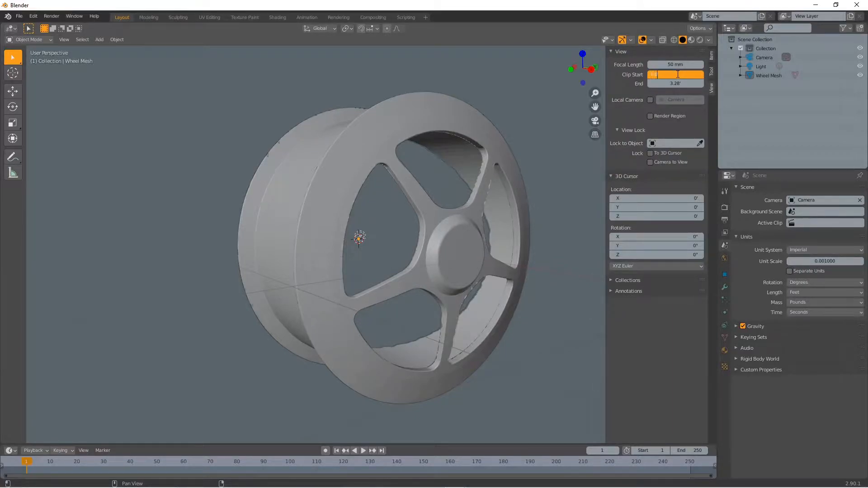
text(.035)
key(Return)
click(678, 84)
text(3500)
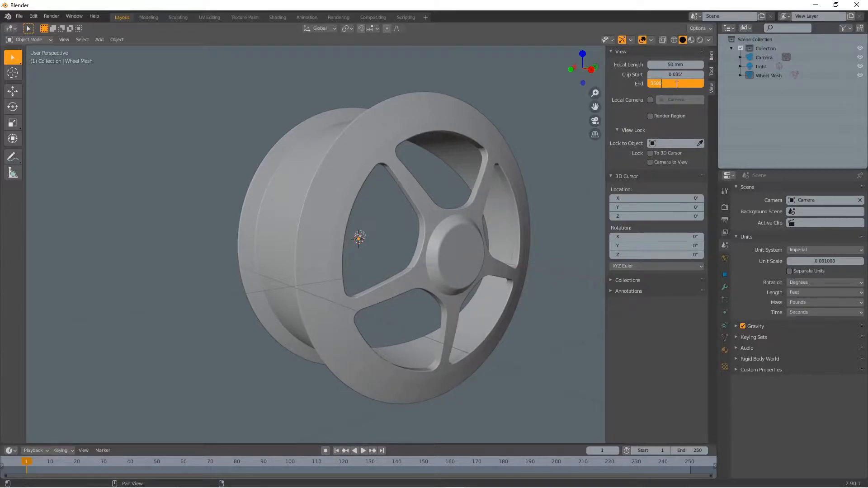
key(Return)
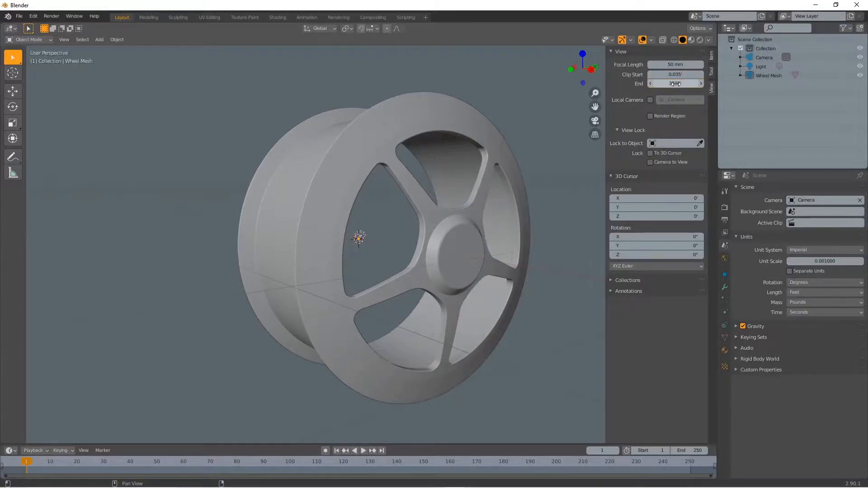
scroll(481, 109, down, 3)
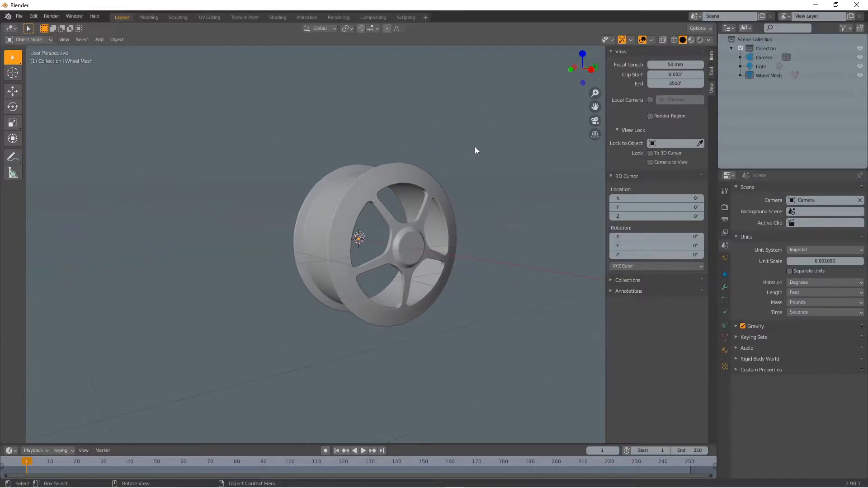
scroll(475, 147, up, 2)
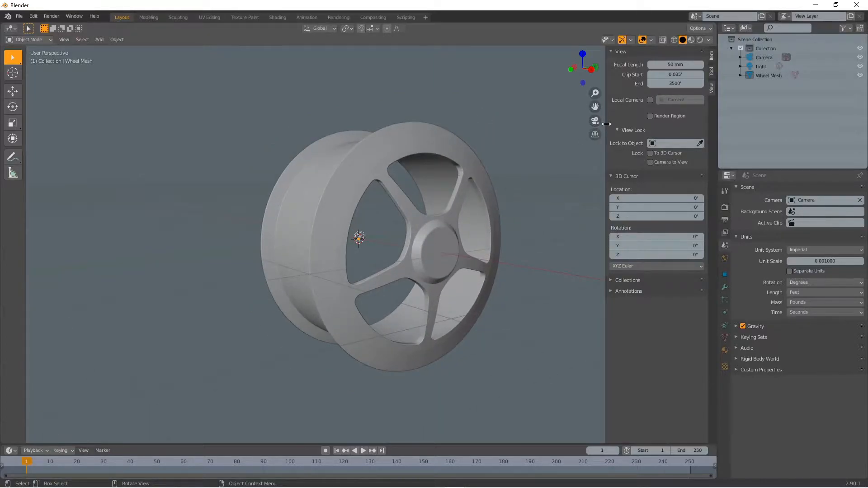
drag(607, 123, 710, 123)
Step: In the right orthographic view, raise Wheel Mesh about 0.79' along the Z axis with the Move tool
mouse_move(558, 154)
middle_down()
mouse_move(538, 151)
mouse_move(552, 161)
mouse_move(550, 150)
middle_up()
scroll(506, 173, down, 5)
middle_drag(506, 172, 502, 195)
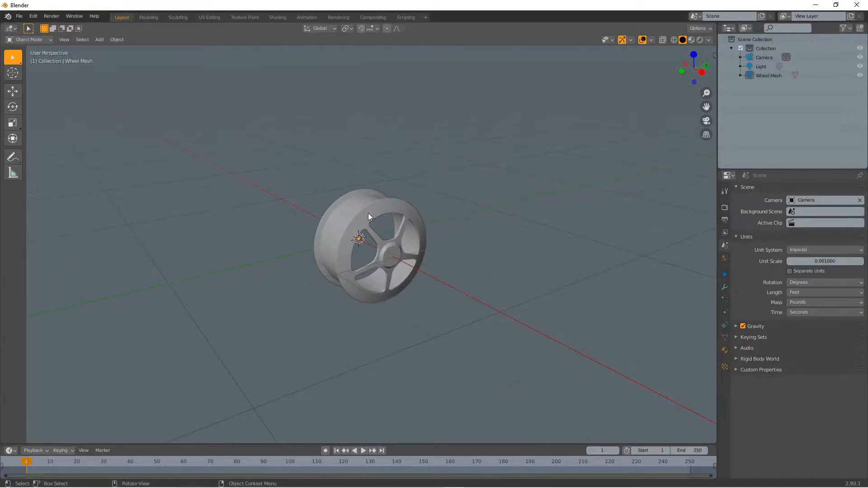
key(KP_3)
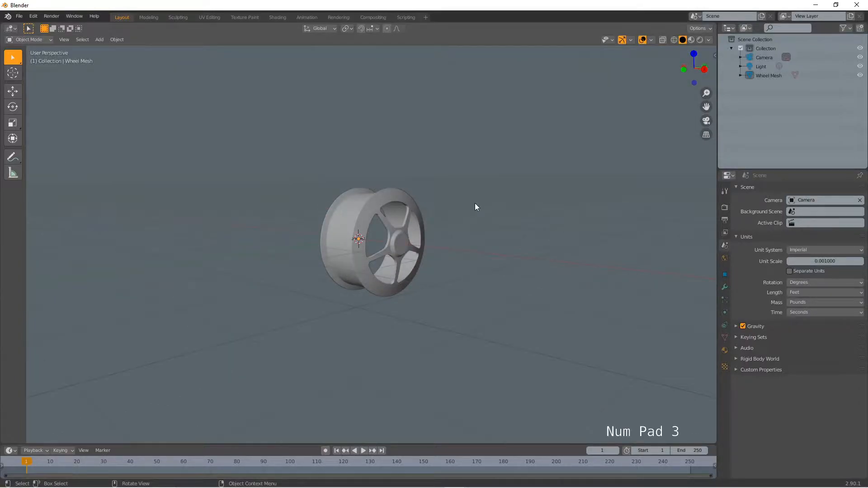
key(KP_3)
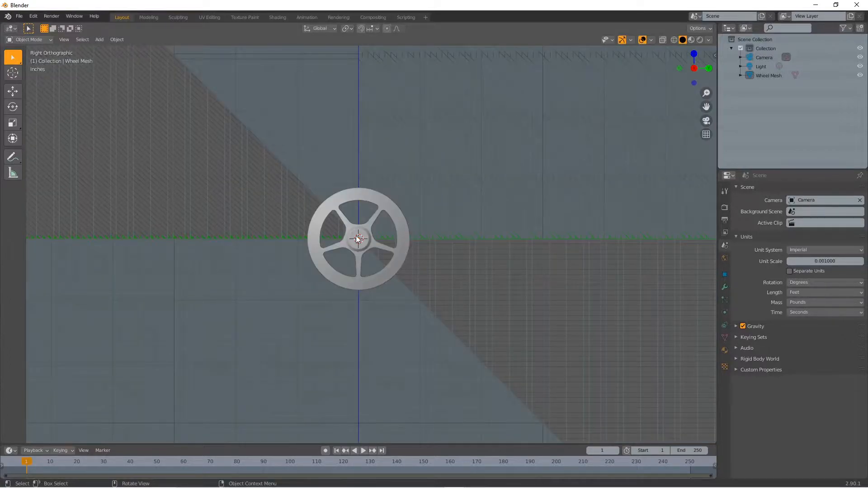
click(367, 265)
click(390, 204)
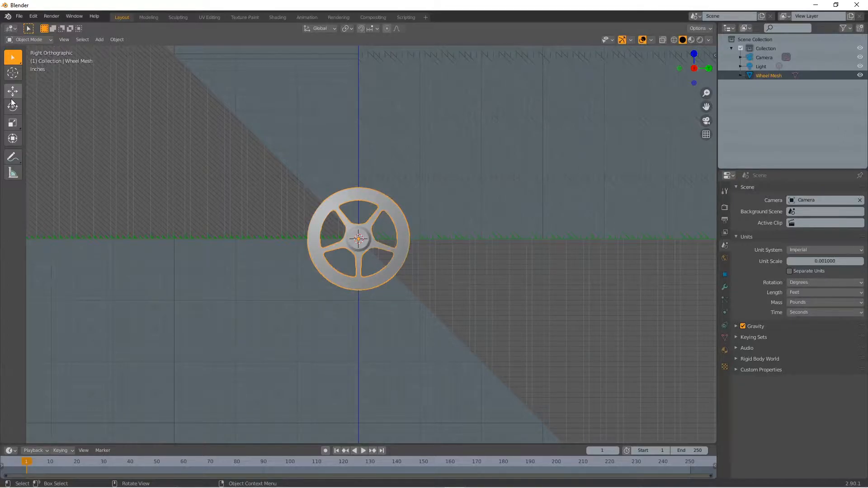
click(12, 96)
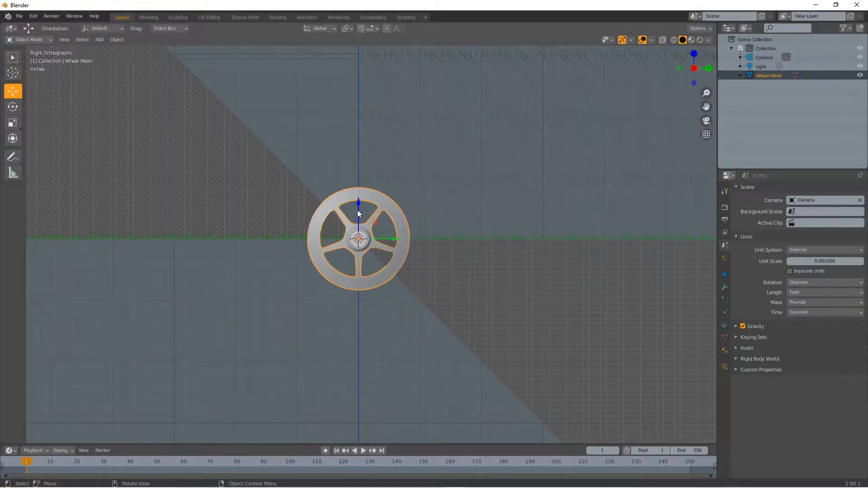
drag(359, 205, 361, 156)
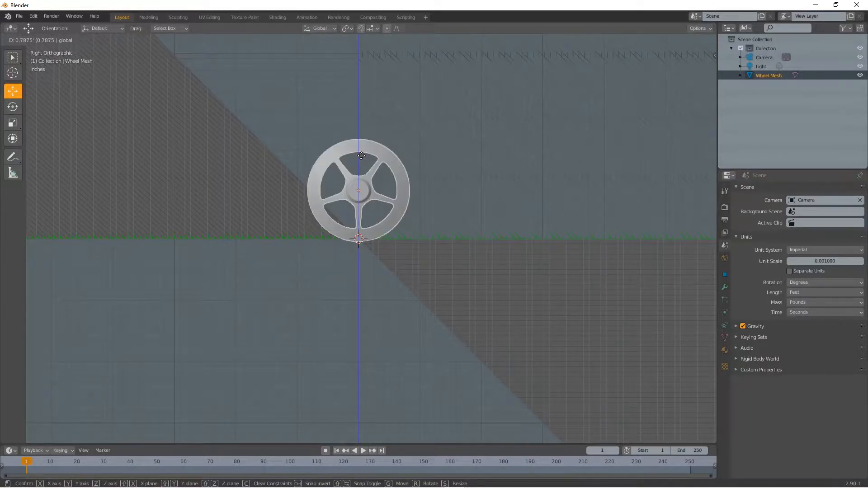
click(362, 156)
Step: Fine-tune the wheel's height so the bottom of its rim touches the ground line, and deselect it
scroll(372, 181, up, 5)
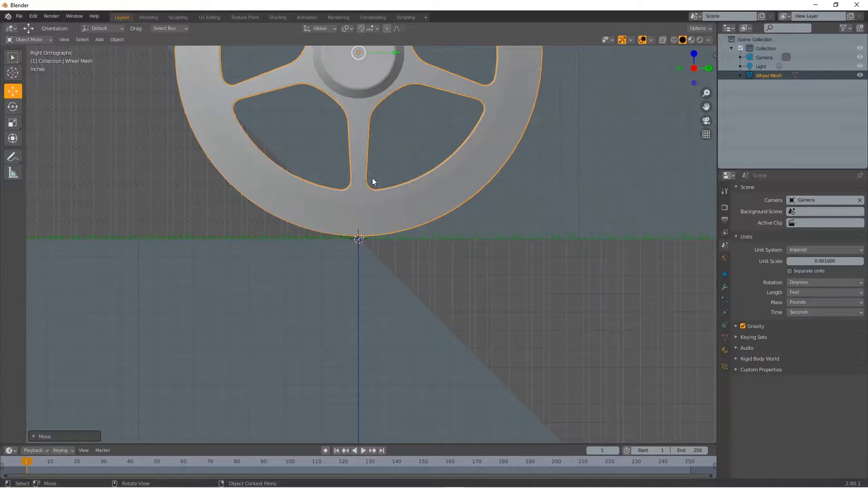
scroll(374, 167, down, 1)
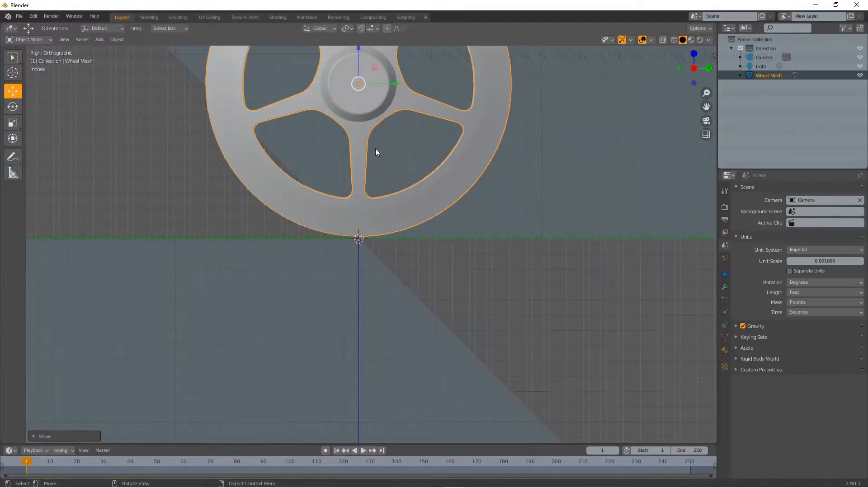
scroll(375, 148, down, 1)
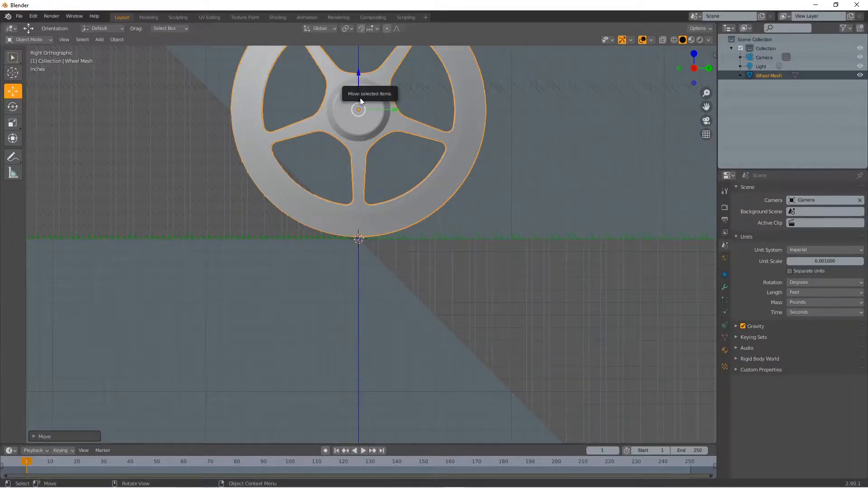
scroll(360, 98, up, 1)
drag(358, 72, 359, 71)
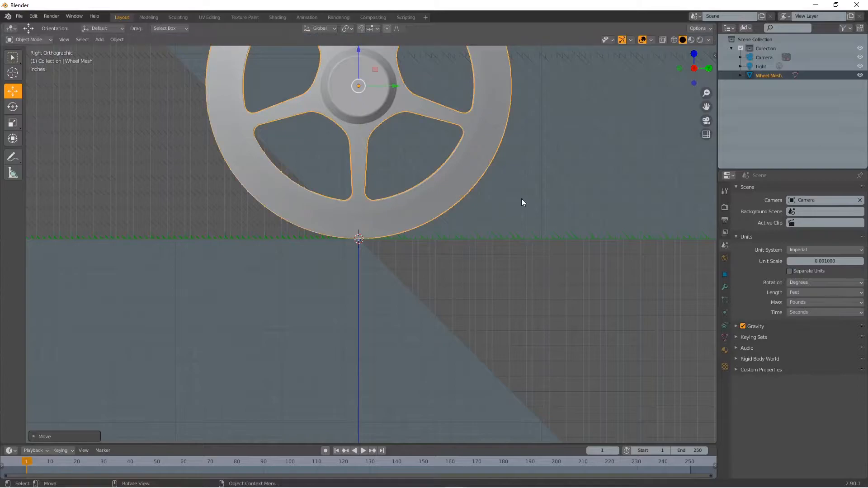
click(522, 202)
Step: Add a mesh cube at the world origin beside the wheel as a size reference
scroll(528, 213, down, 4)
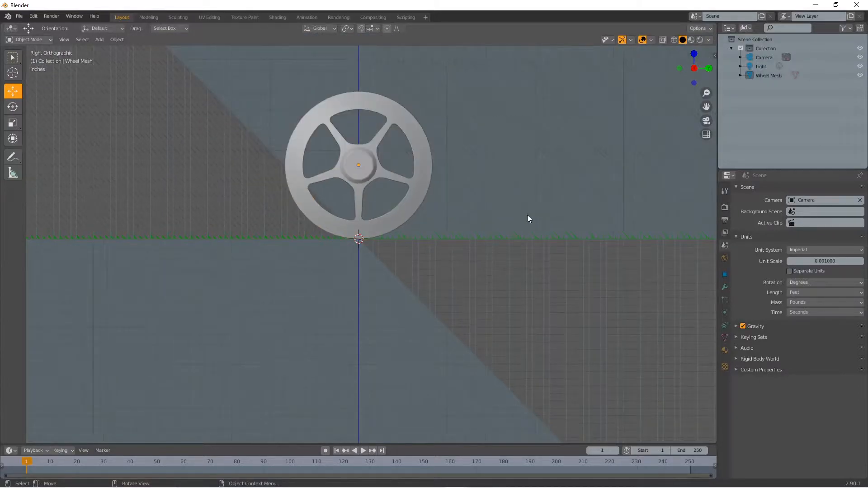
scroll(530, 219, down, 1)
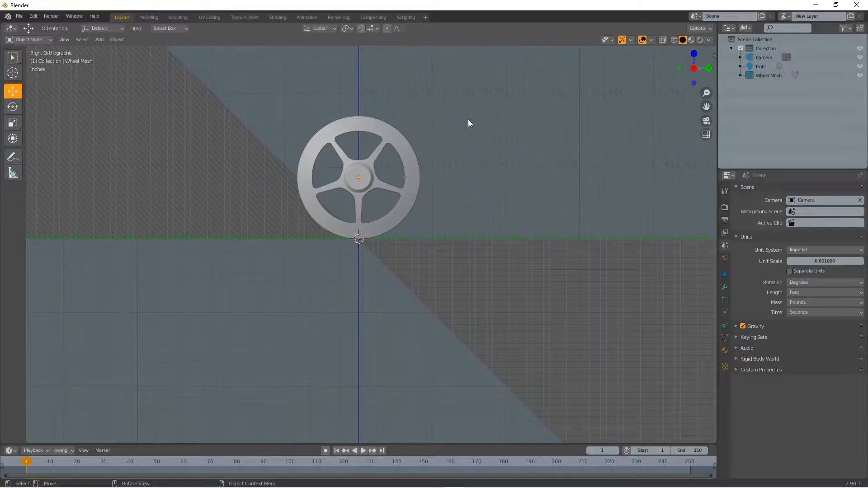
click(99, 40)
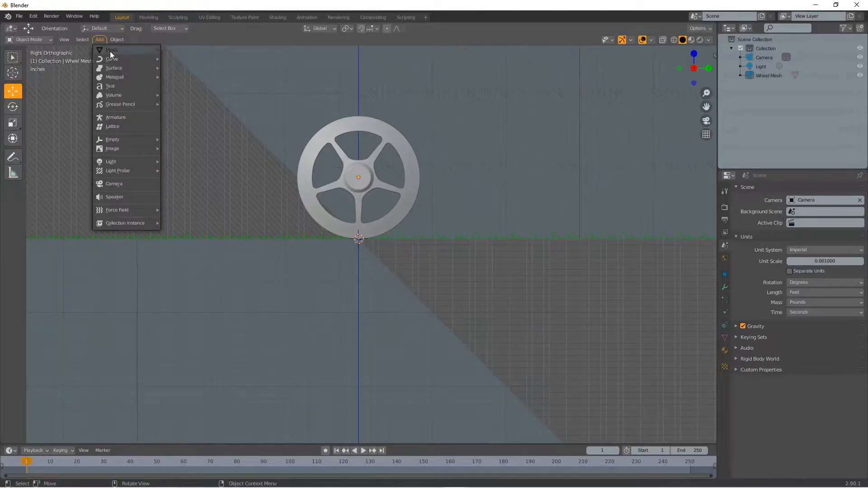
mouse_move(110, 50)
click(188, 57)
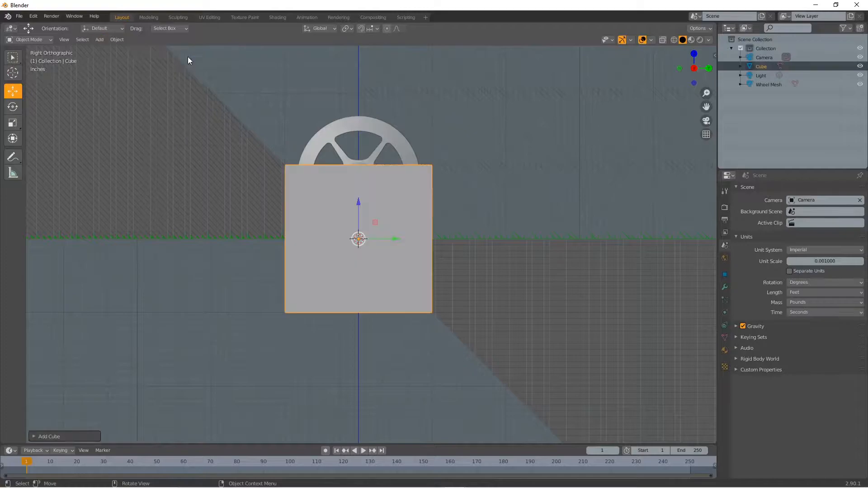
Step: Display the new cube's transform properties and check its X, Y and Z dimensions
click(761, 66)
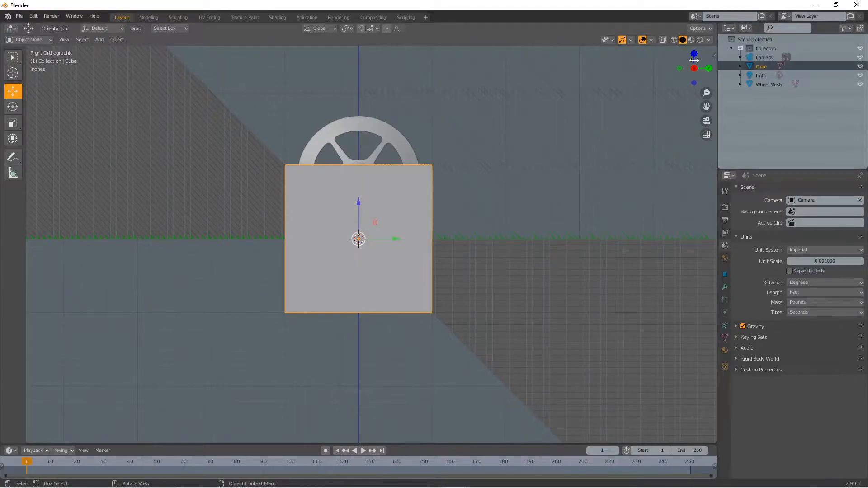
key(n)
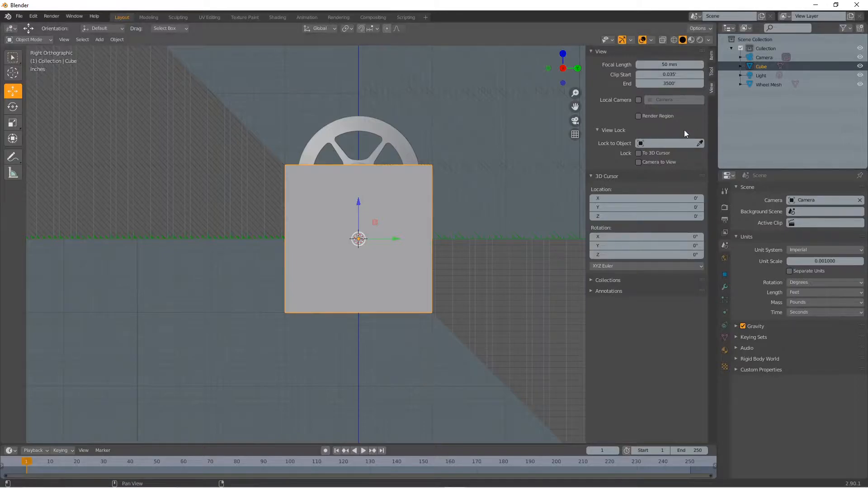
click(712, 55)
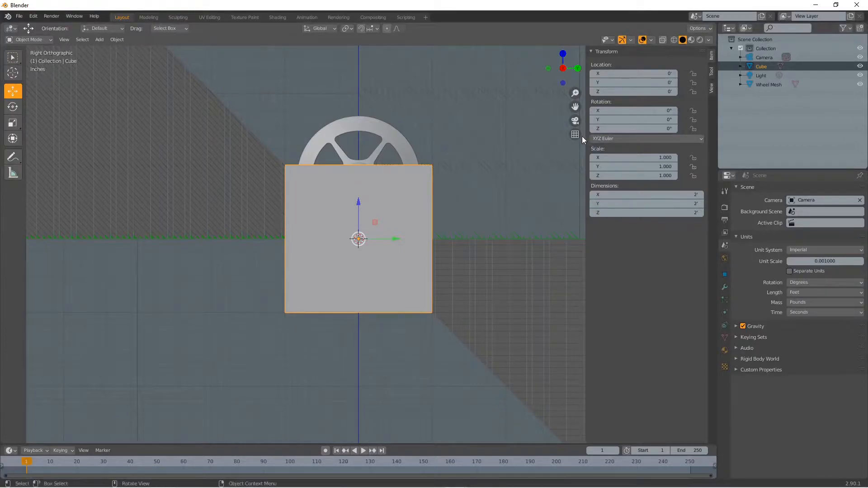
drag(586, 135, 565, 135)
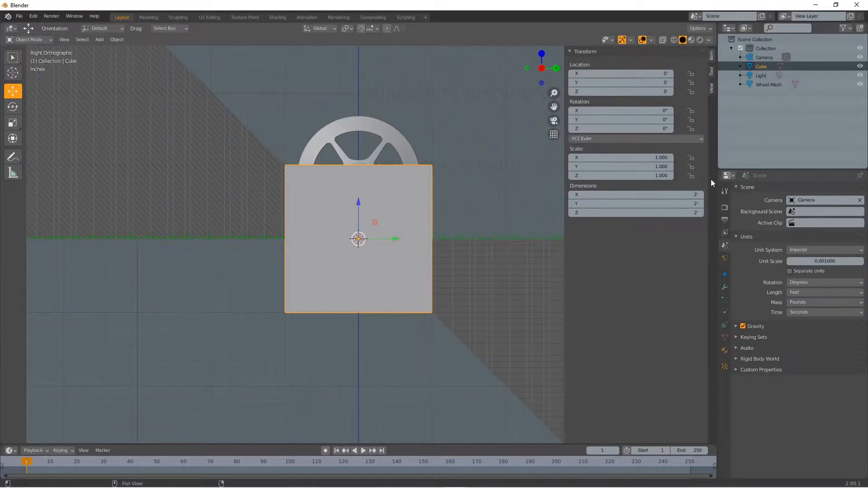
click(688, 194)
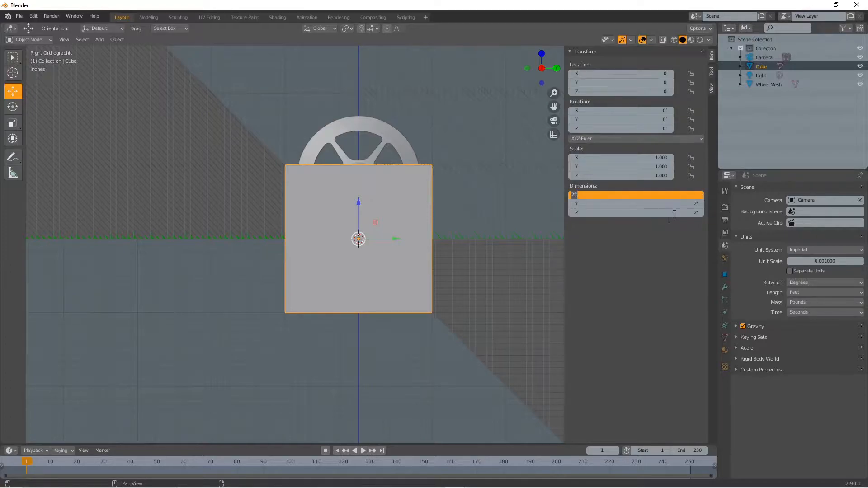
click(638, 230)
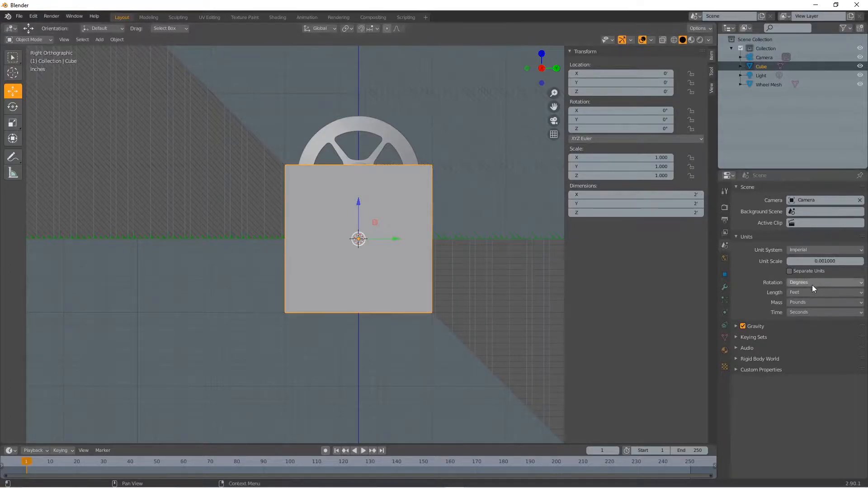
Step: Set the scene's length unit to inches and narrow the transform properties area
click(843, 294)
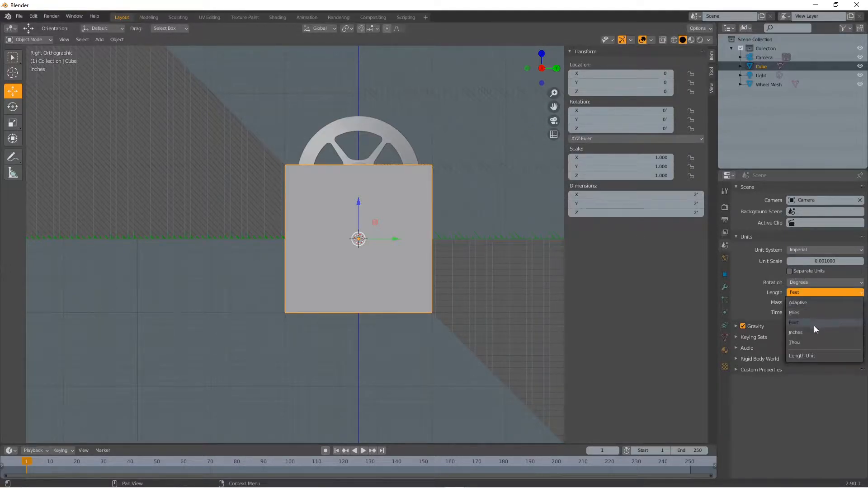
click(805, 333)
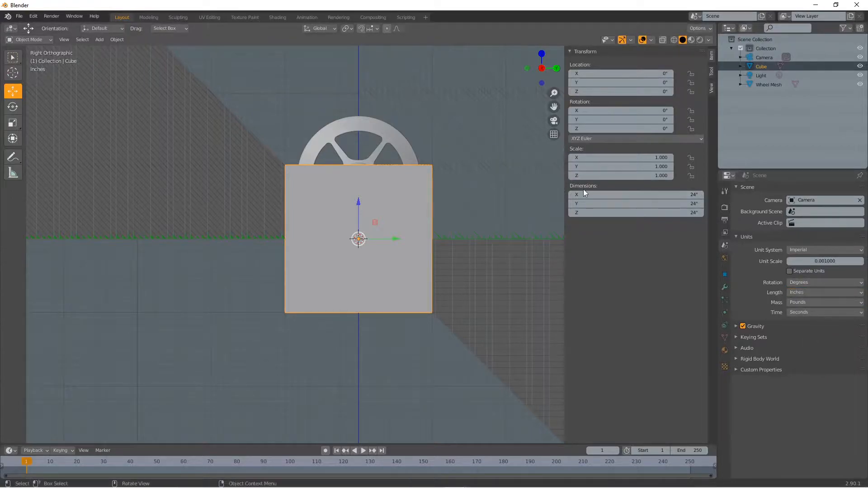
drag(566, 176, 584, 175)
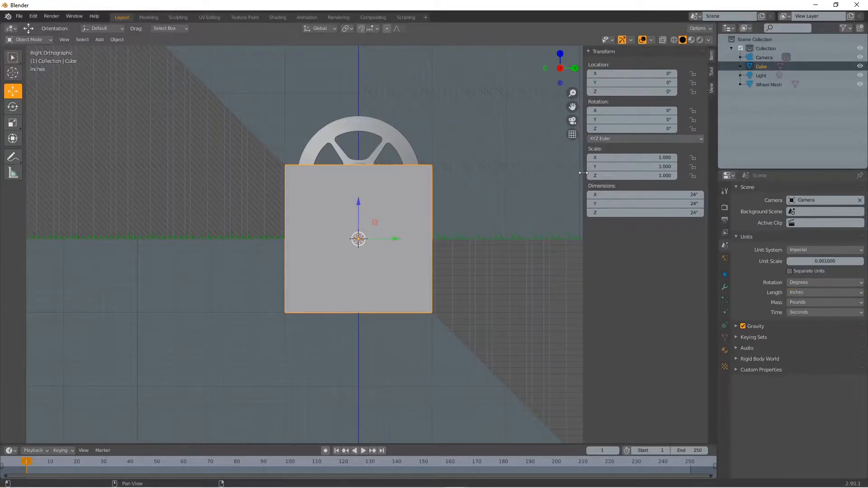
Step: Set the cube's dimensions to 0.5" in Z and 300" in Y
click(676, 213)
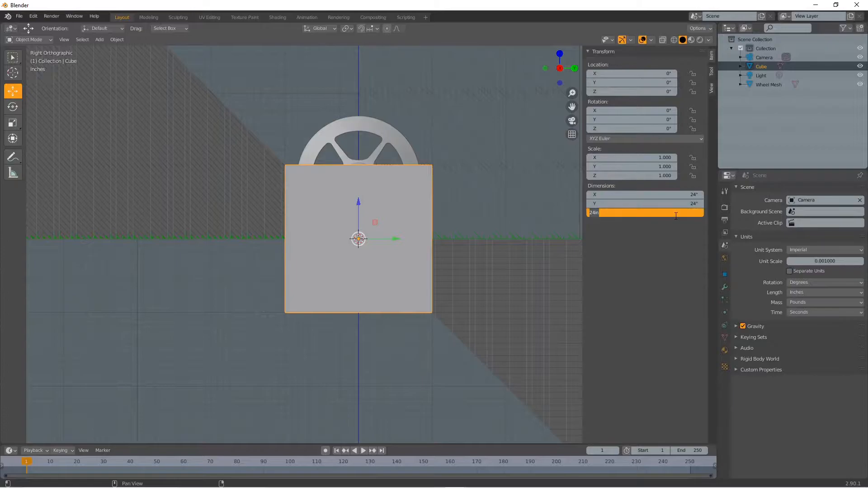
key(BackSpace)
text(0.5)
key(Return)
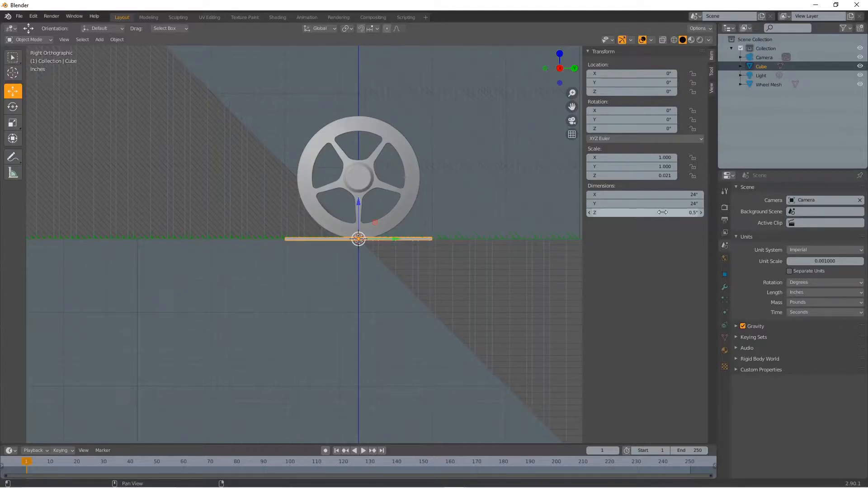
click(682, 207)
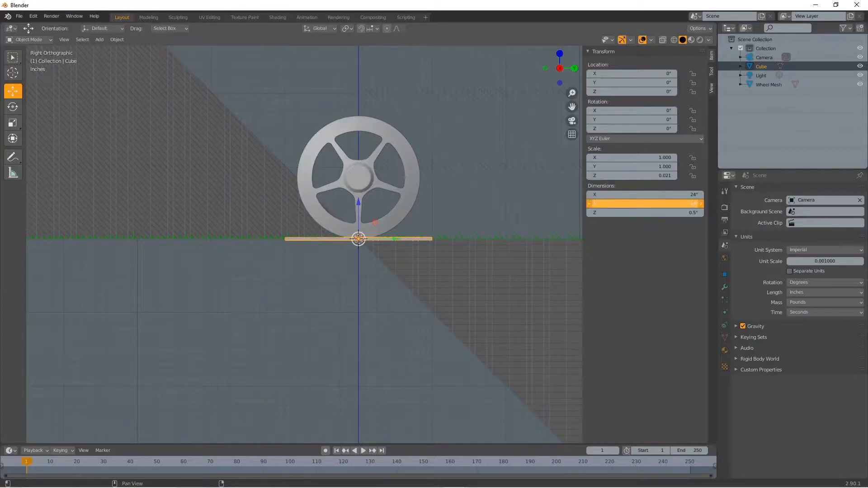
text(300)
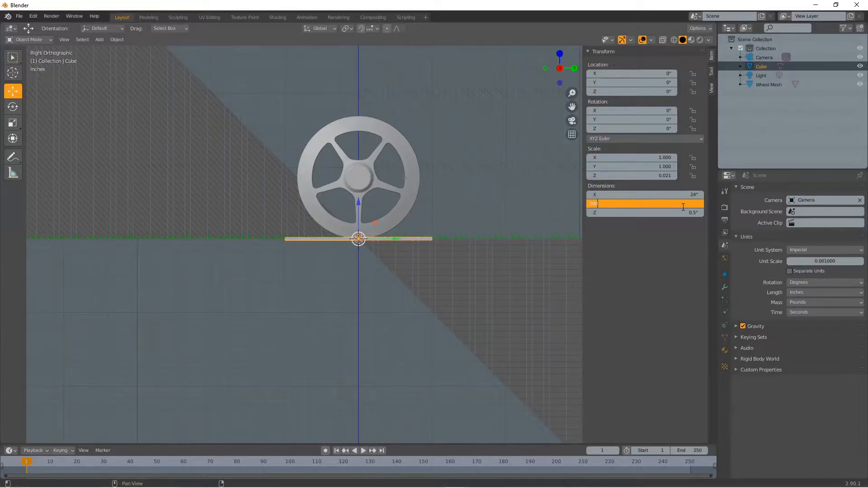
key(Return)
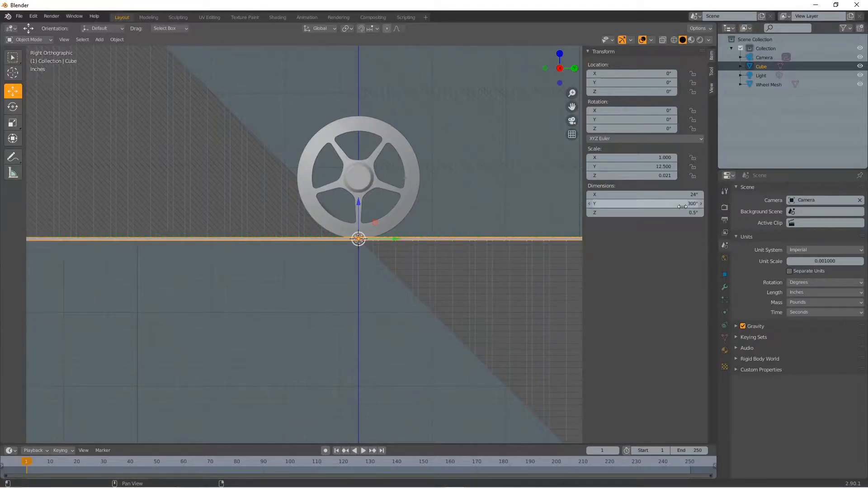
Step: Set the X dimension of the long, thin slab under the wheel to 150"
scroll(456, 208, down, 5)
middle_drag(455, 206, 473, 237)
scroll(473, 237, down, 4)
click(650, 194)
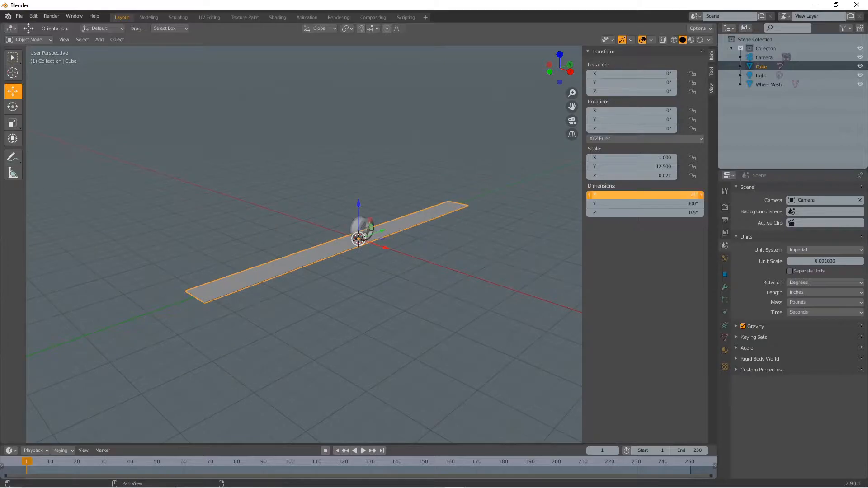
text(156)
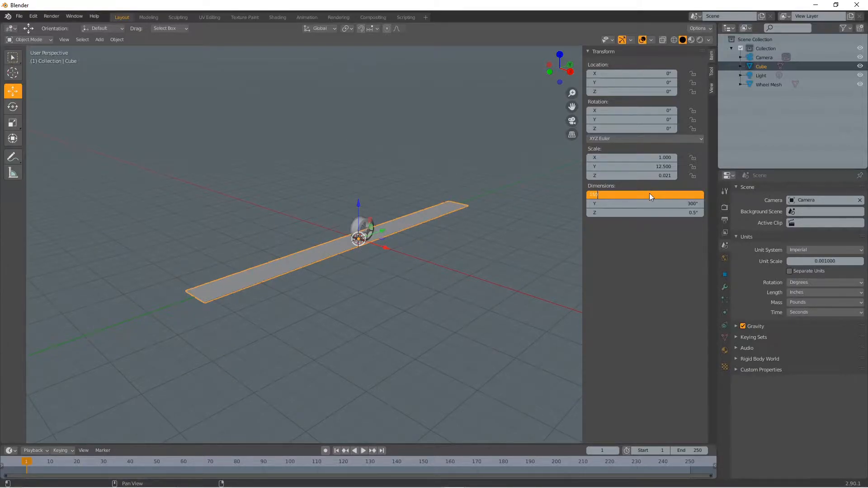
key(Return)
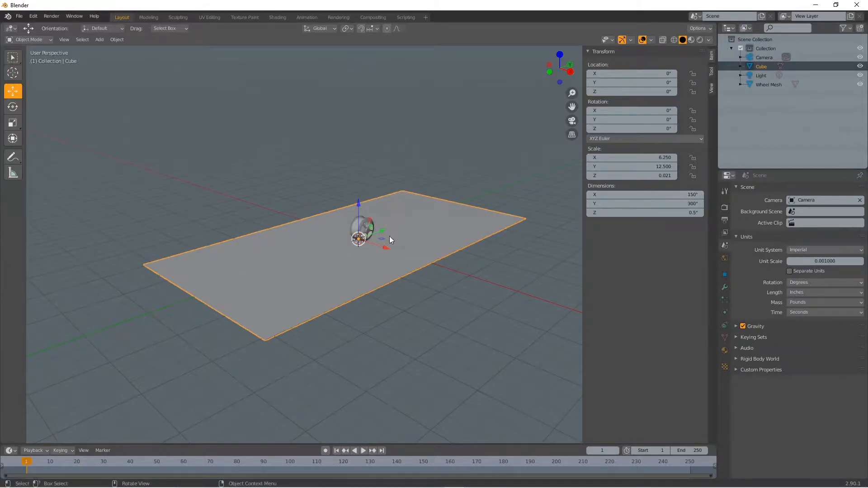
Step: Deselect the ground slab and hide the transform properties
middle_drag(402, 232, 558, 254)
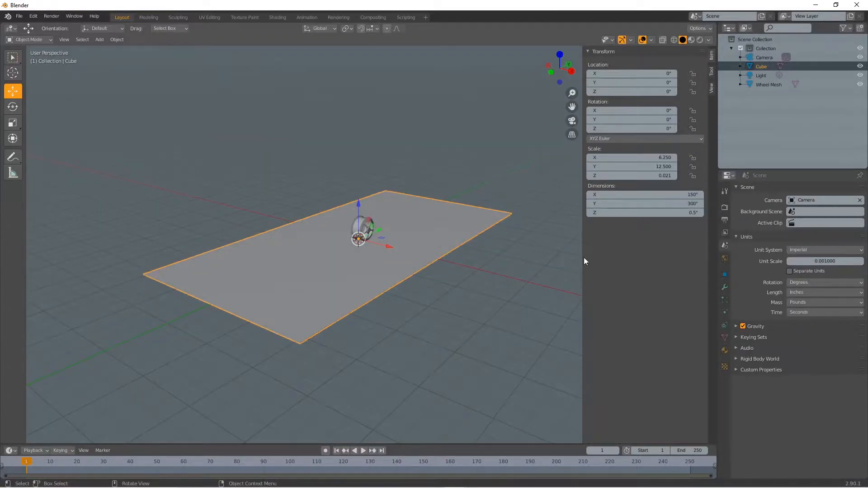
click(582, 238)
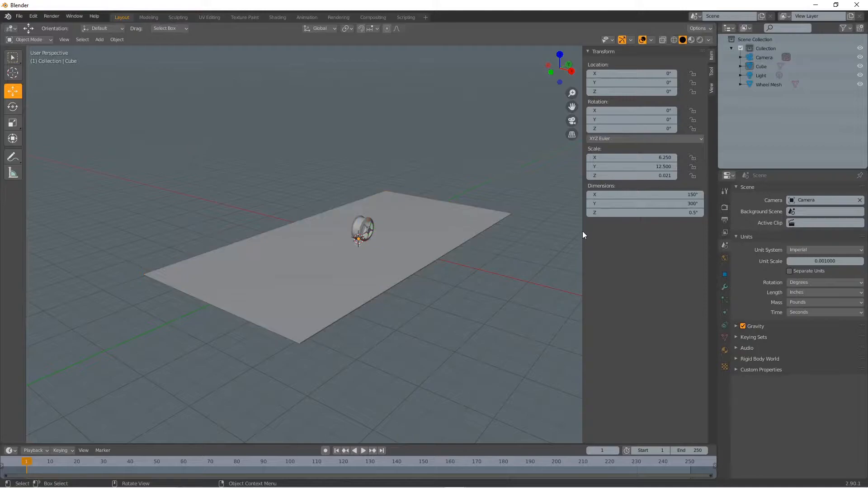
drag(584, 222, 712, 211)
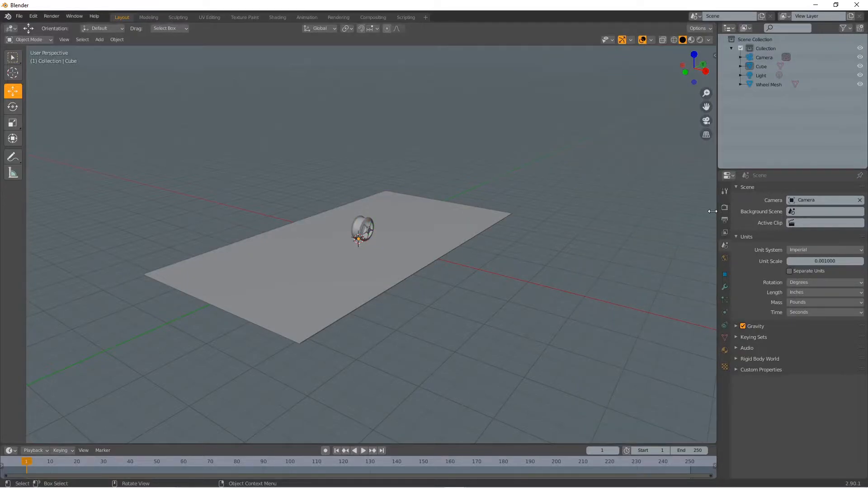
middle_drag(392, 265, 374, 268)
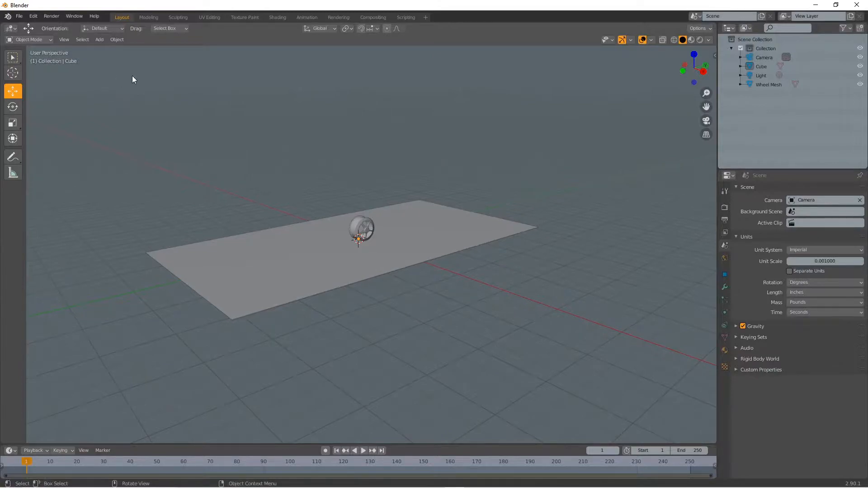
click(331, 276)
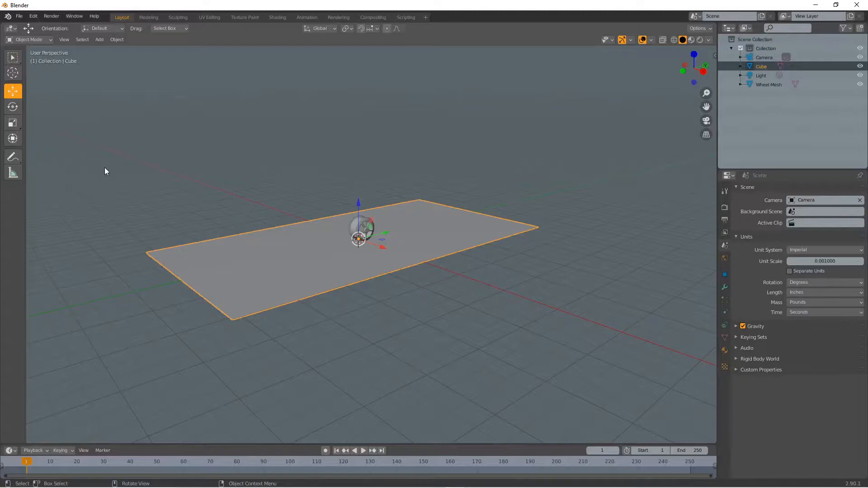
key(g)
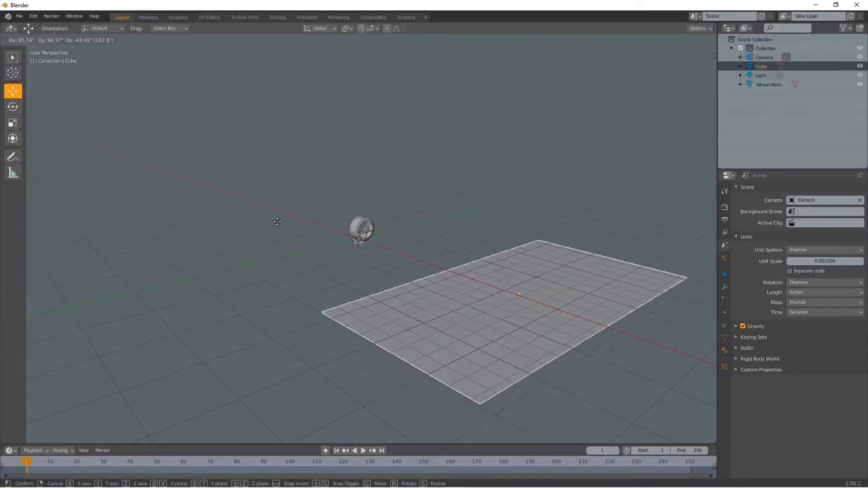
right_click(278, 222)
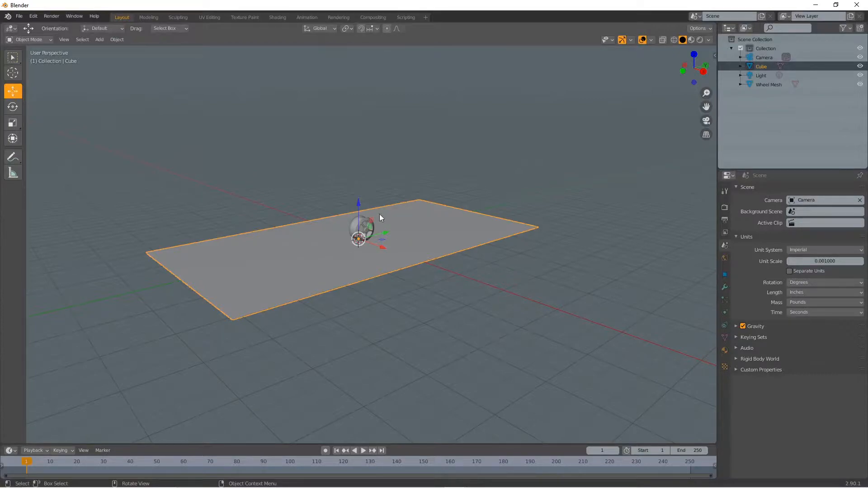
Step: Move the ground slab about 139.2" along the Y axis so the wheel sits near its end, and deselect it
key(g)
key(y)
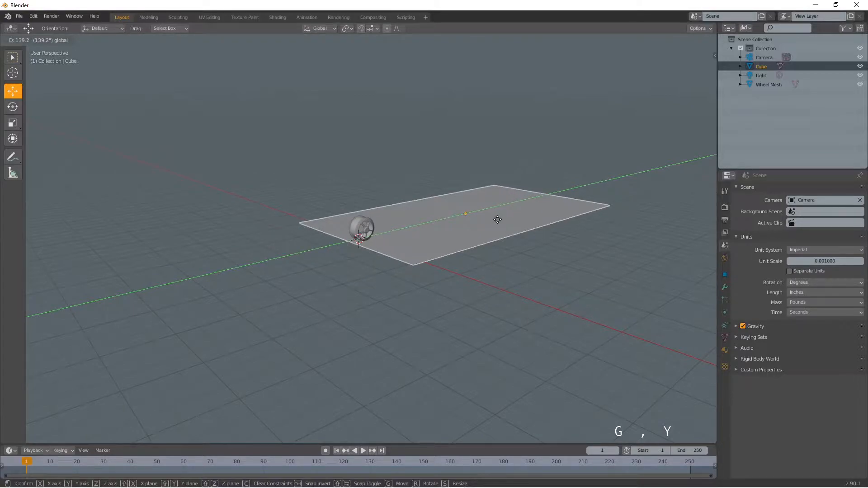
click(497, 219)
click(525, 253)
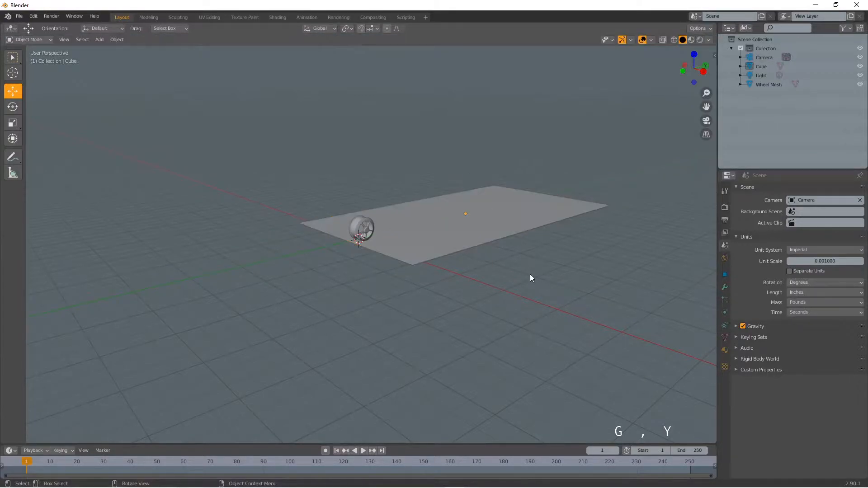
Step: Add a path curve at the world origin, beneath the wheel
mouse_move(512, 276)
middle_down()
mouse_move(477, 270)
mouse_move(511, 284)
mouse_move(514, 276)
middle_up()
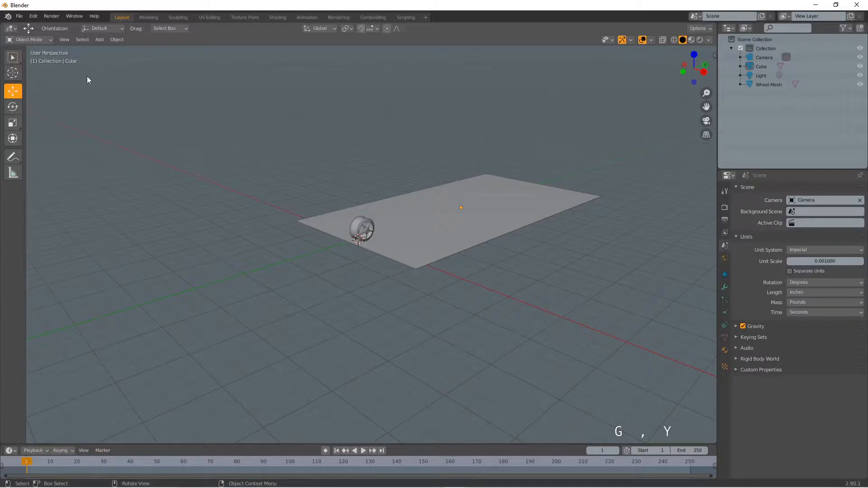
click(100, 39)
mouse_move(109, 61)
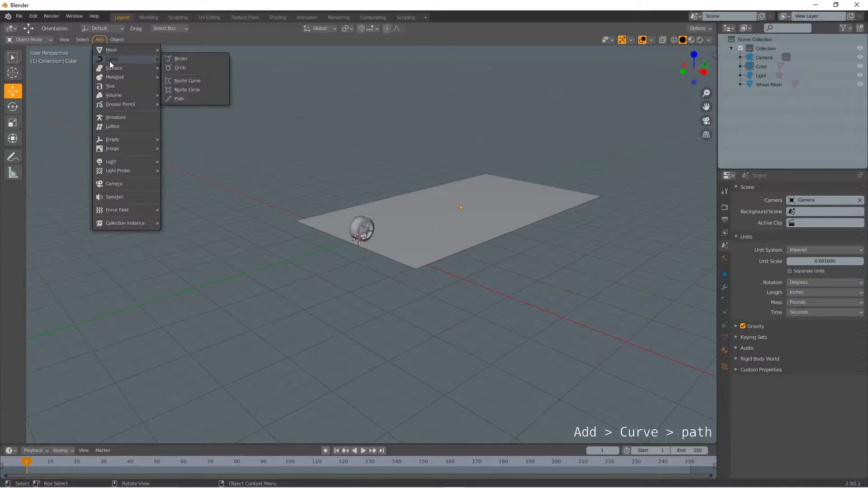
click(183, 98)
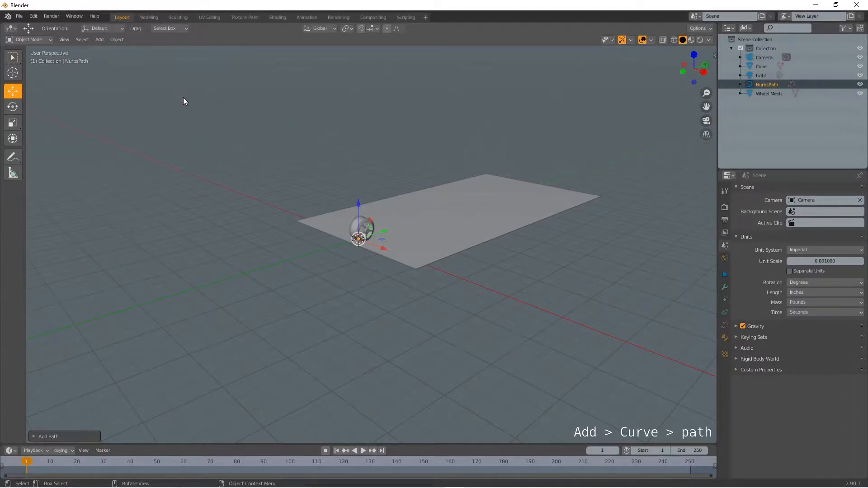
Step: Examine the new path curve where the wheel meets the ground slab, leaving the path selected and the slab shown
middle_drag(341, 189, 356, 265)
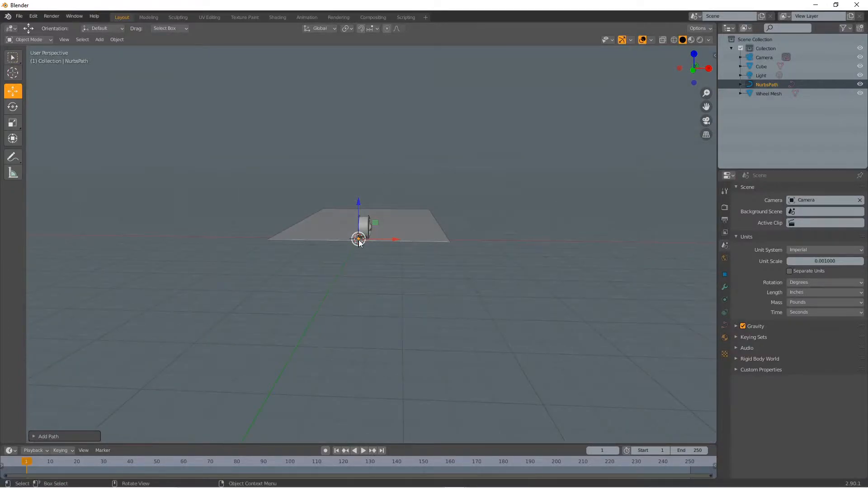
scroll(358, 242, up, 5)
scroll(360, 242, up, 5)
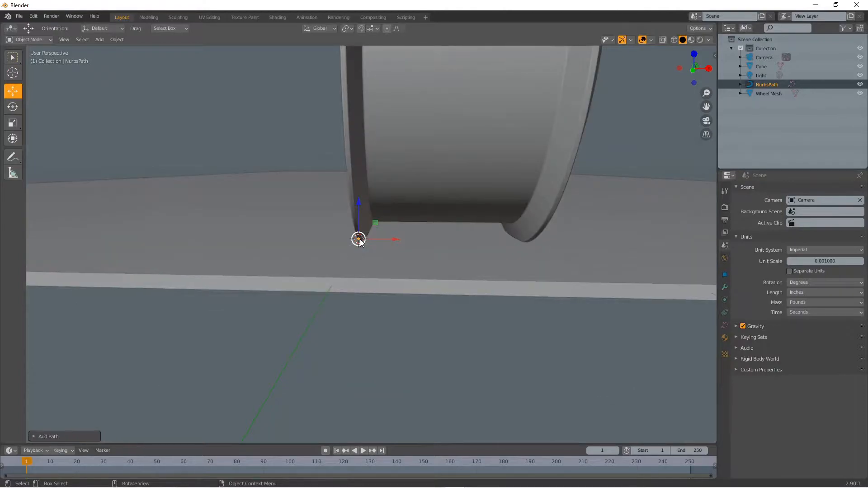
middle_drag(361, 242, 360, 229)
click(740, 84)
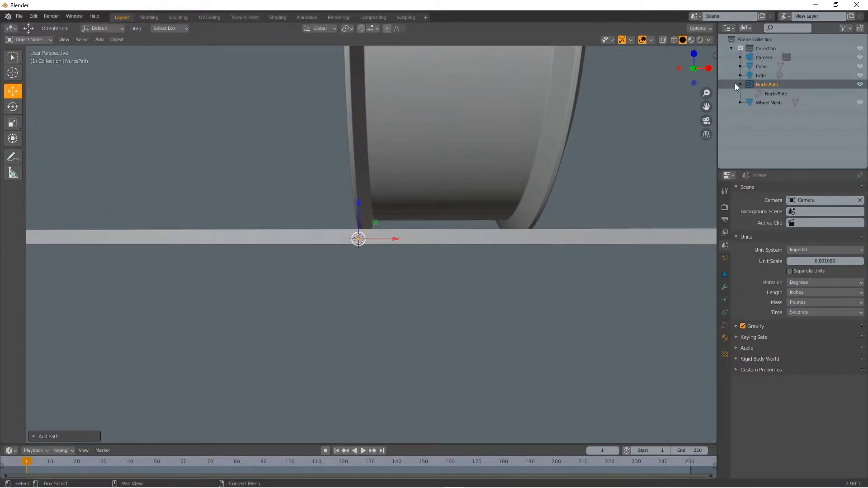
click(783, 93)
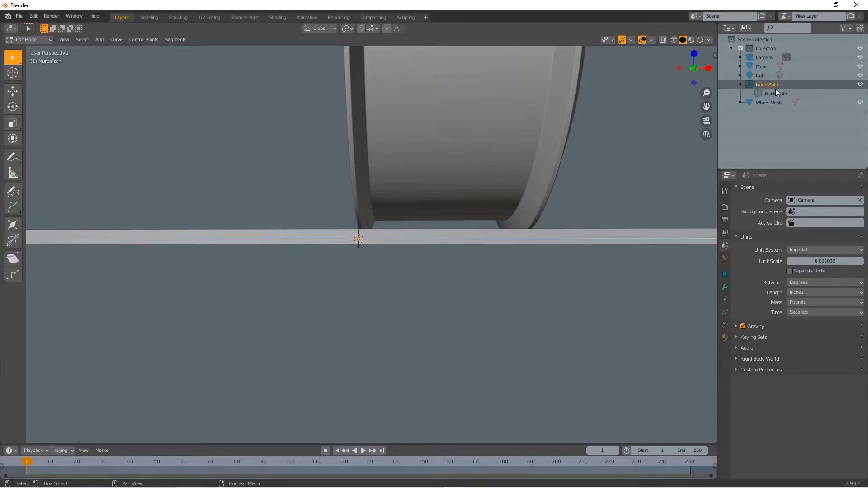
click(775, 90)
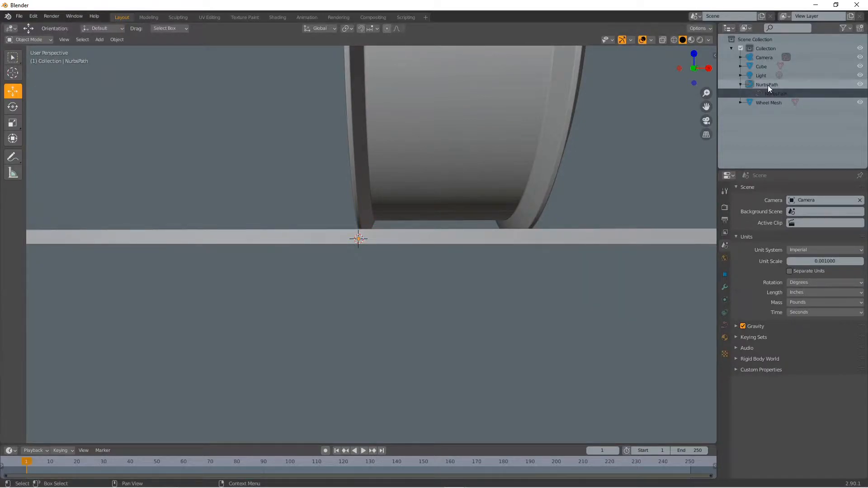
scroll(512, 234, up, 1)
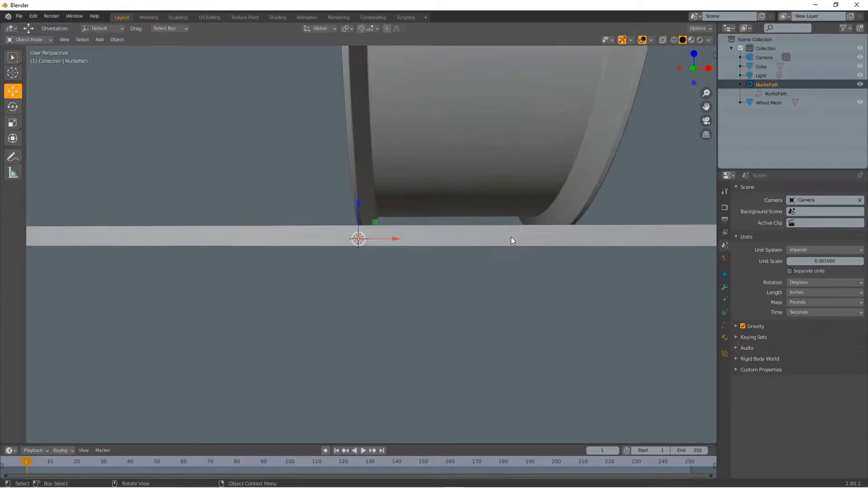
click(512, 237)
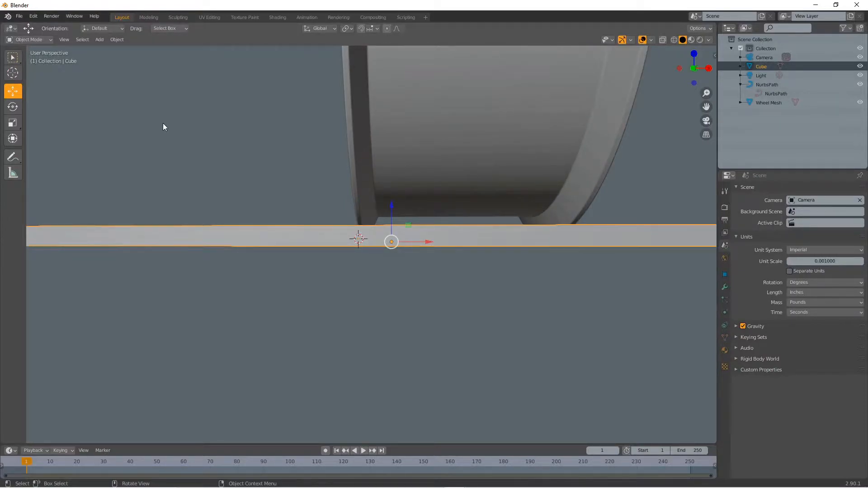
click(126, 98)
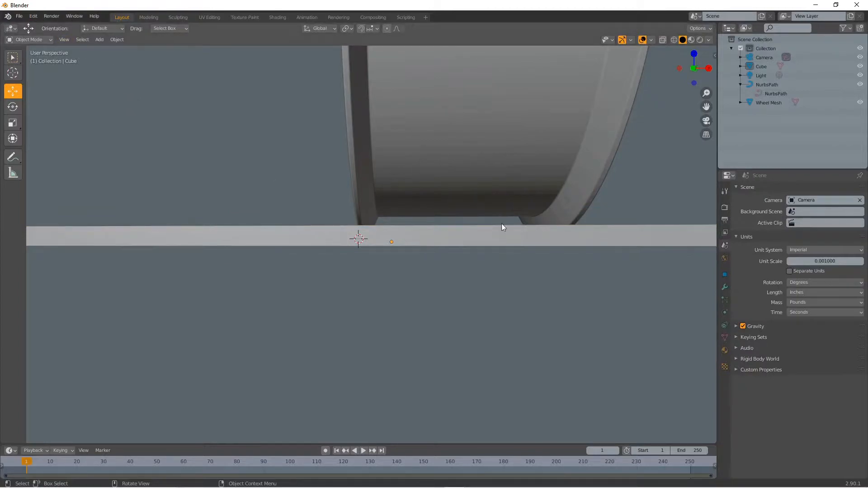
click(768, 84)
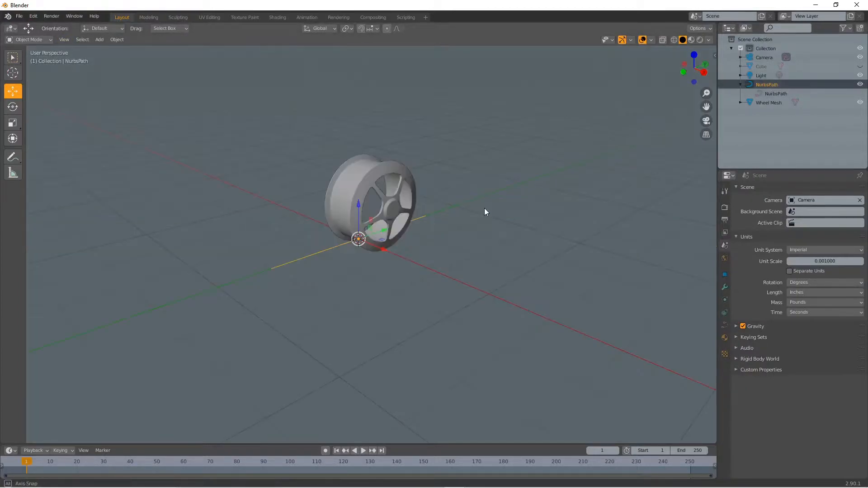
click(861, 66)
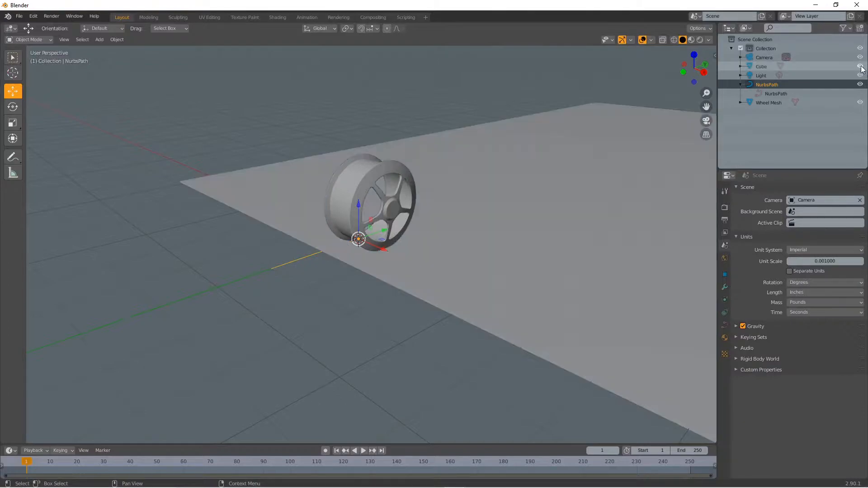
Step: Switch the selected NurbsPath curve to Edit Mode
scroll(409, 227, down, 4)
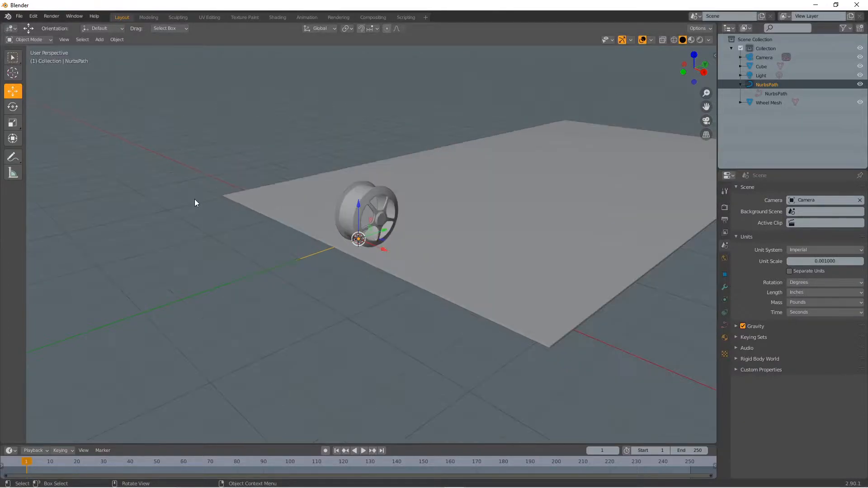
click(47, 40)
click(45, 56)
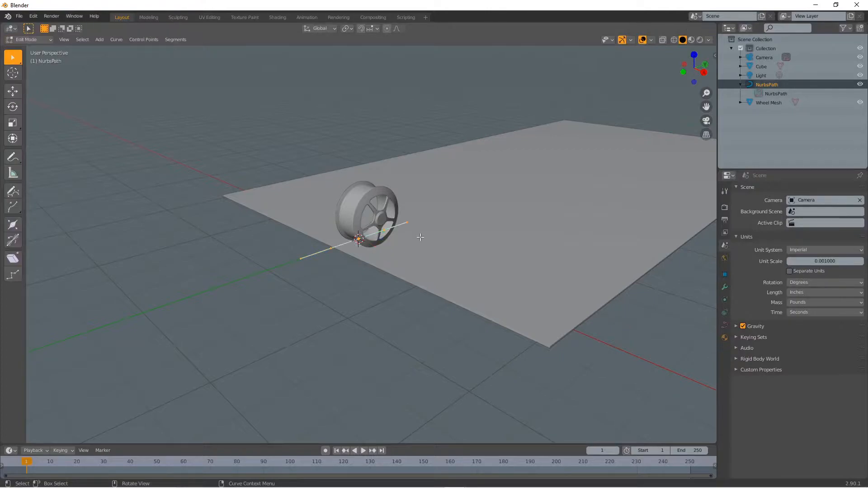
Step: Move the path's end control point along the Y axis to the slab's far edge, and return to Object Mode
click(407, 223)
key(g)
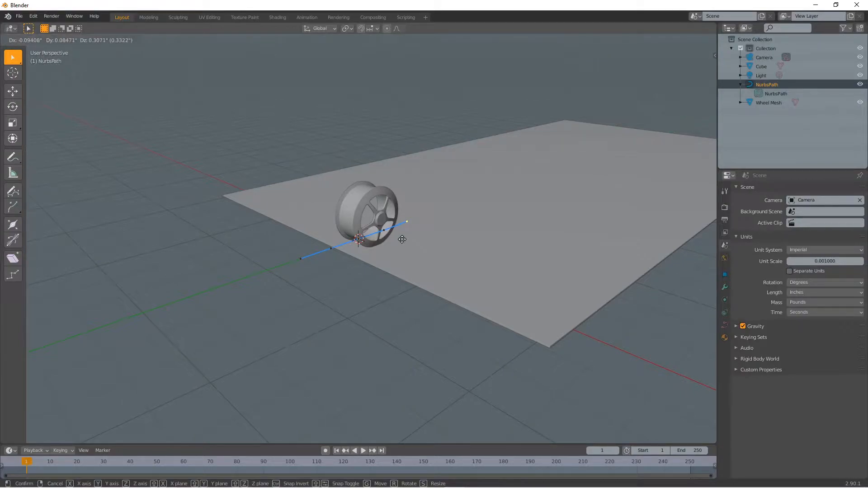
key(y)
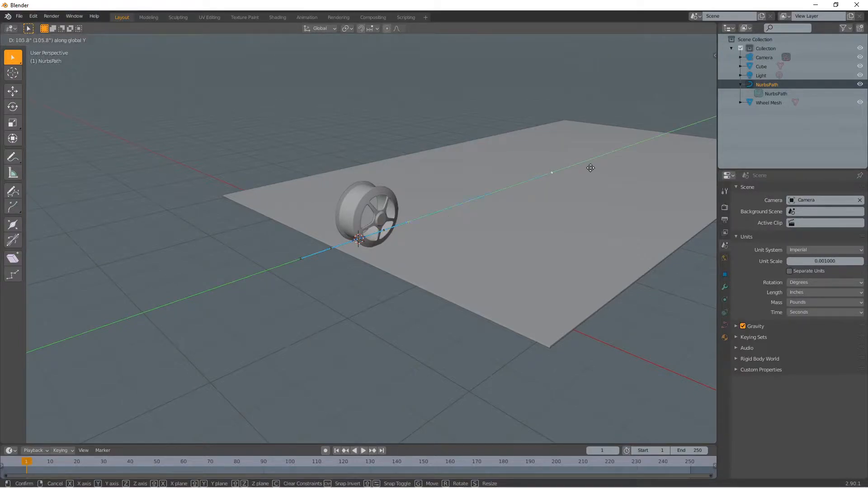
click(657, 140)
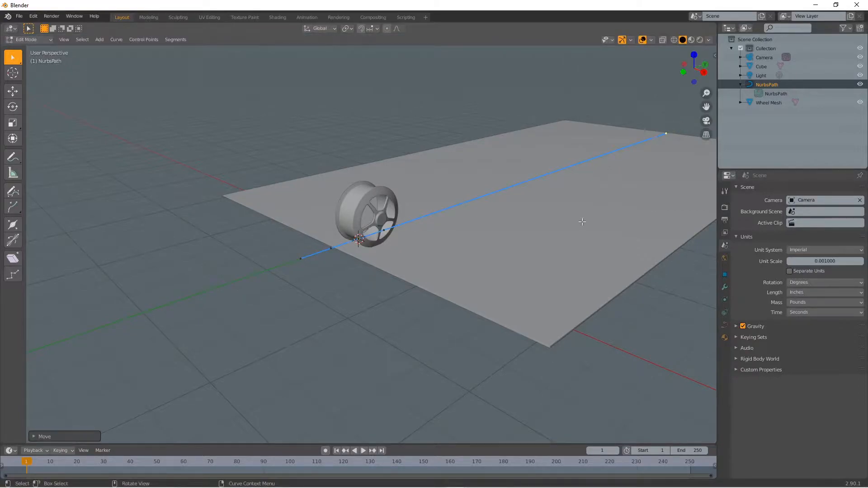
middle_drag(448, 133, 461, 131)
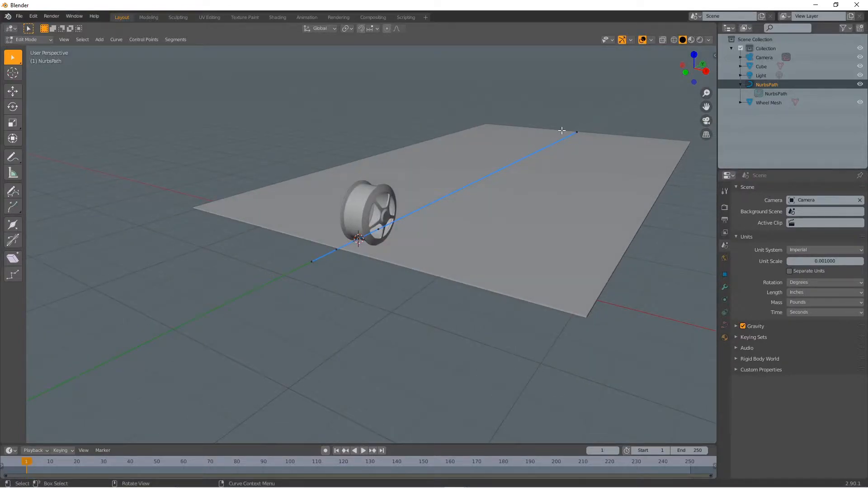
middle_drag(398, 278, 408, 276)
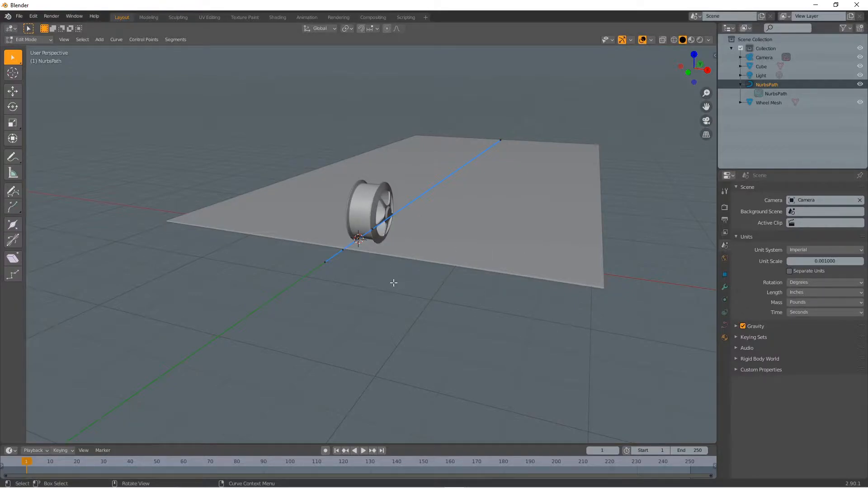
click(40, 42)
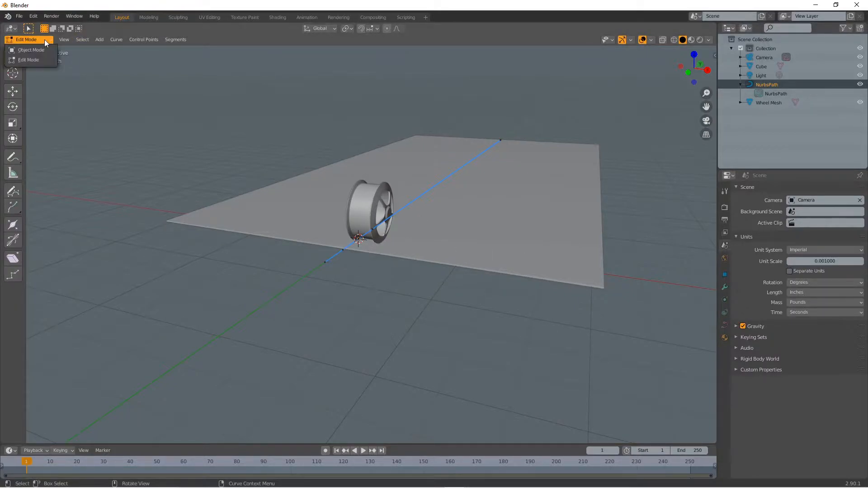
click(39, 48)
Step: Add a Follow Path constraint to the wheel mesh, targeting NurbsPath with Follow Curve on and forward axis -Y
click(378, 194)
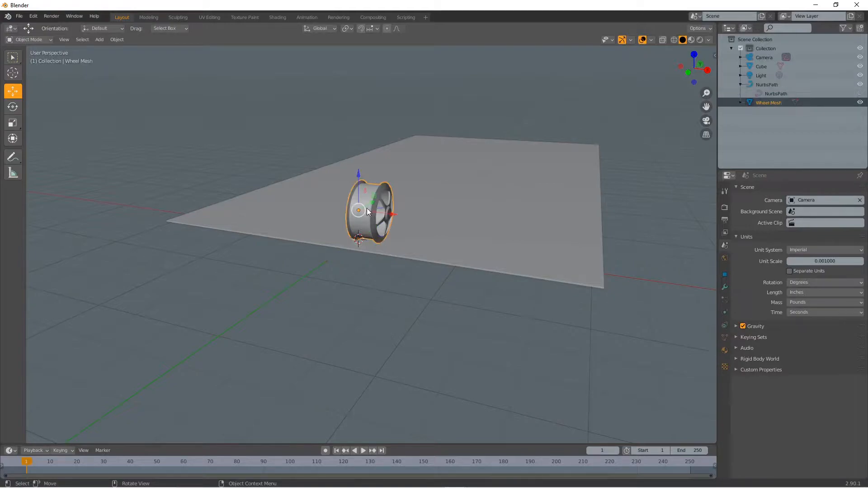
click(725, 326)
click(834, 191)
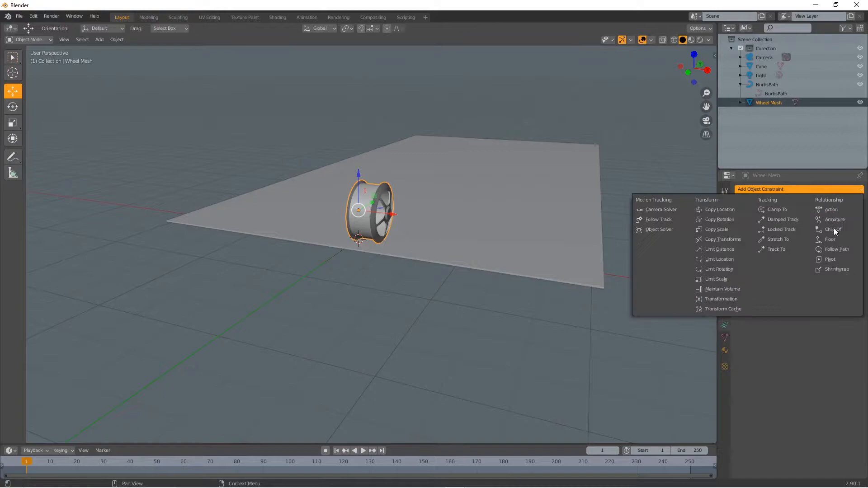
click(835, 249)
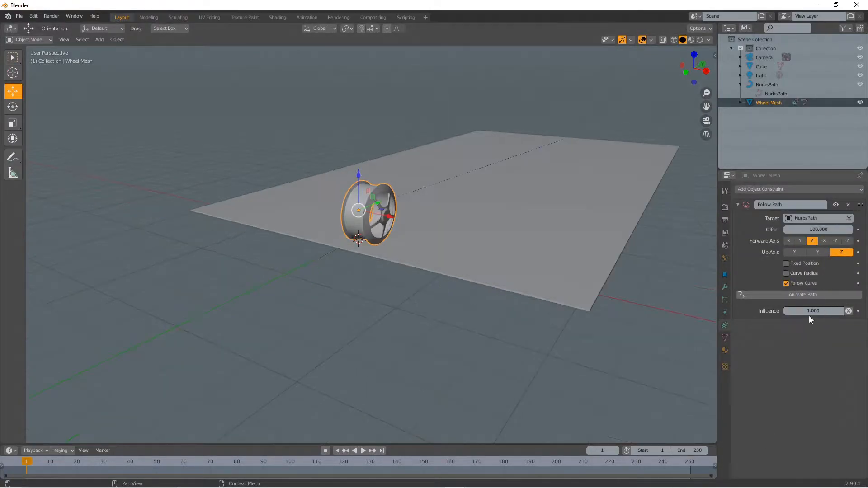
click(836, 240)
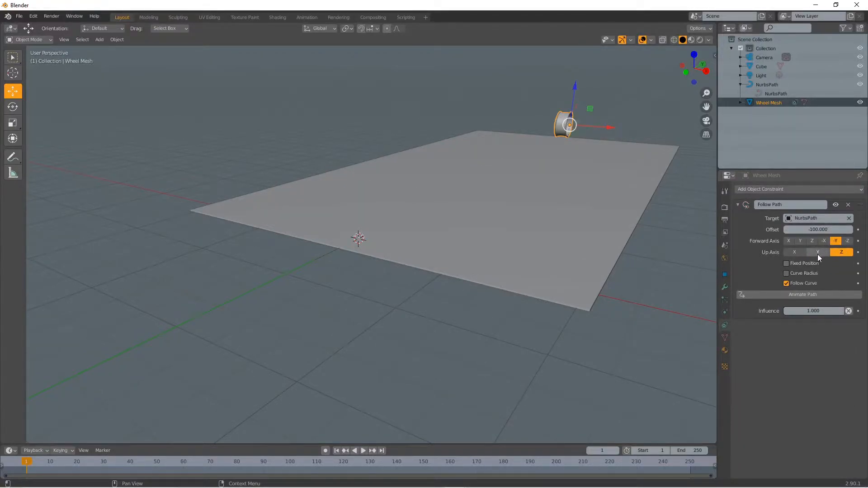
Step: Set the wheel's Follow Path offset to 0
click(819, 230)
text(0)
key(Return)
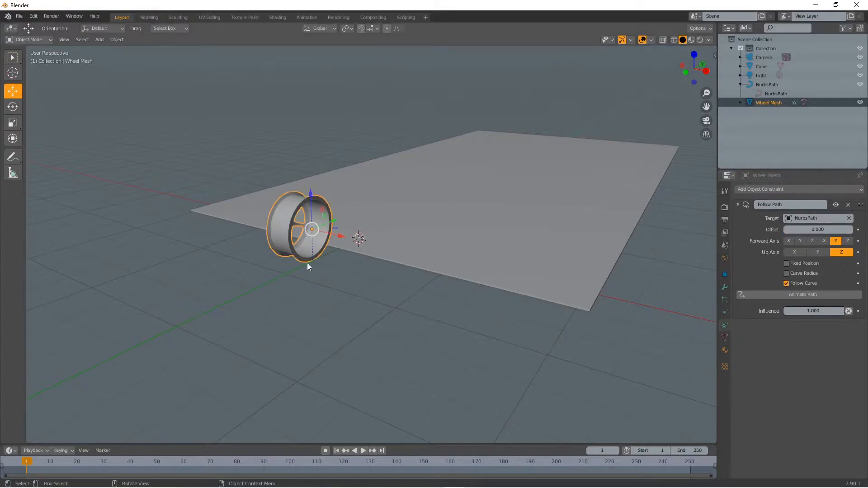
Step: Enlarge the timeline area and set the animation's end frame to 300, with the whole frame range in view
drag(482, 444, 492, 339)
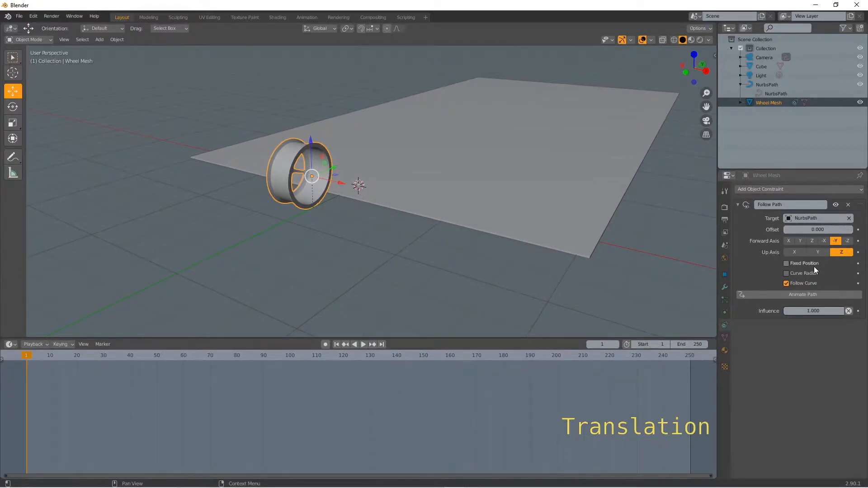
drag(459, 338, 456, 350)
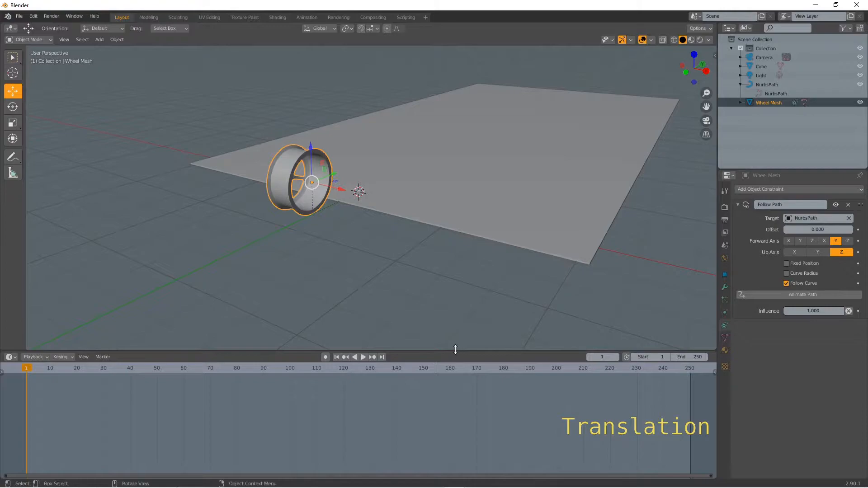
click(694, 357)
text(300)
key(Return)
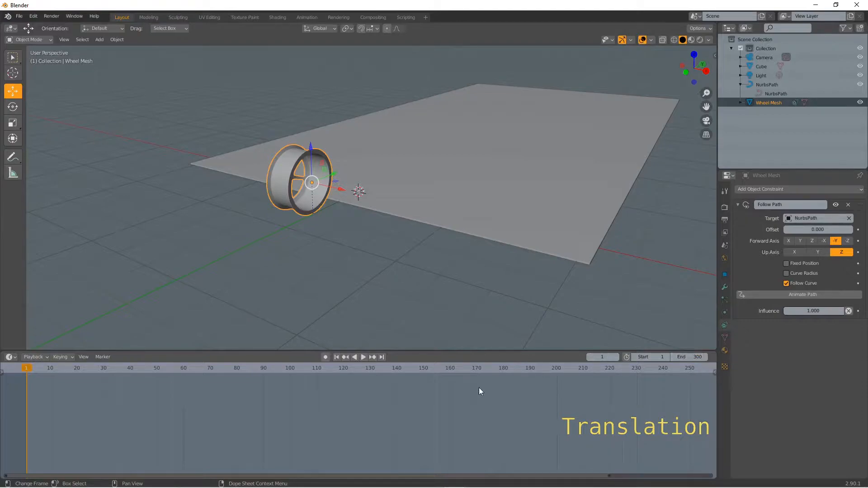
scroll(479, 390, down, 3)
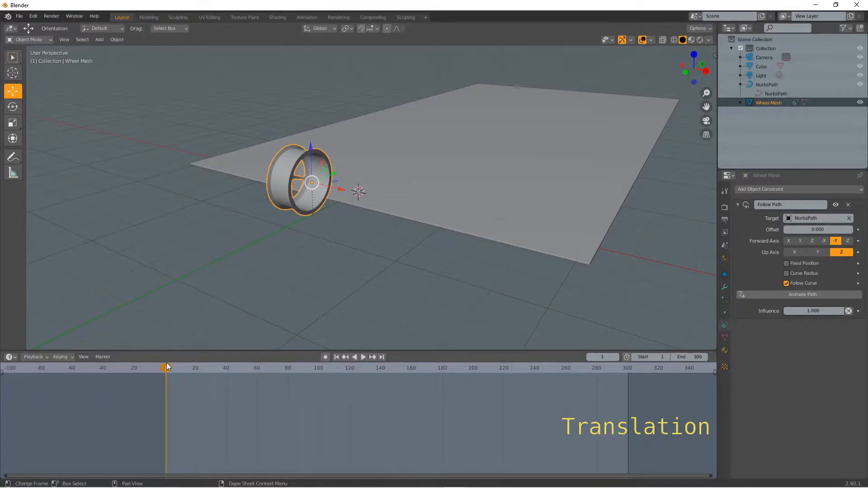
Step: Keyframe the Follow Path offset of 0 at frame 1
click(829, 230)
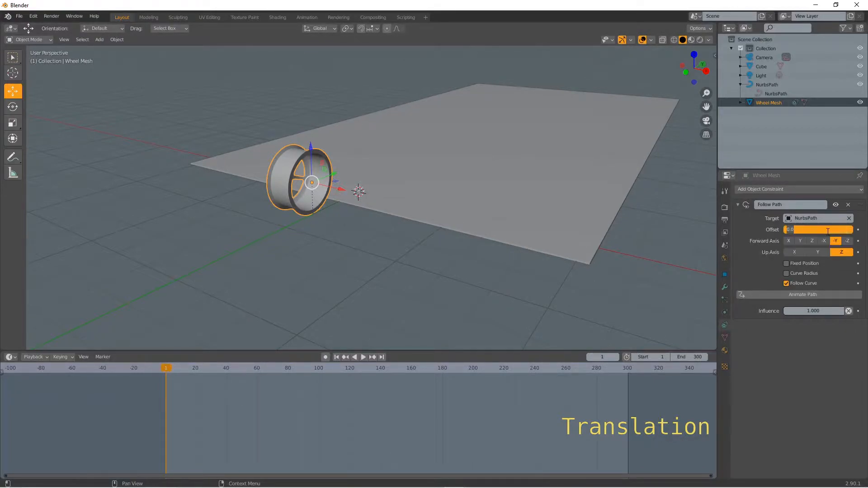
key(Escape)
click(859, 230)
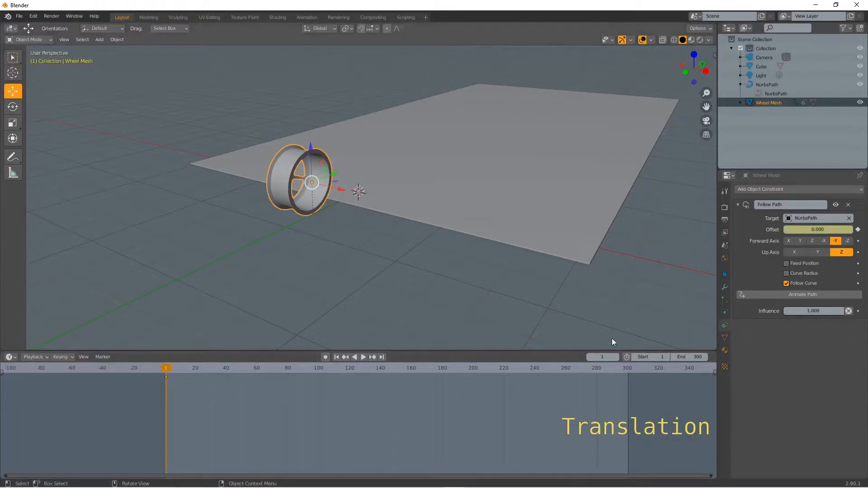
Step: Set the Follow Path offset to -100 at frame 300 and keyframe it
key(space)
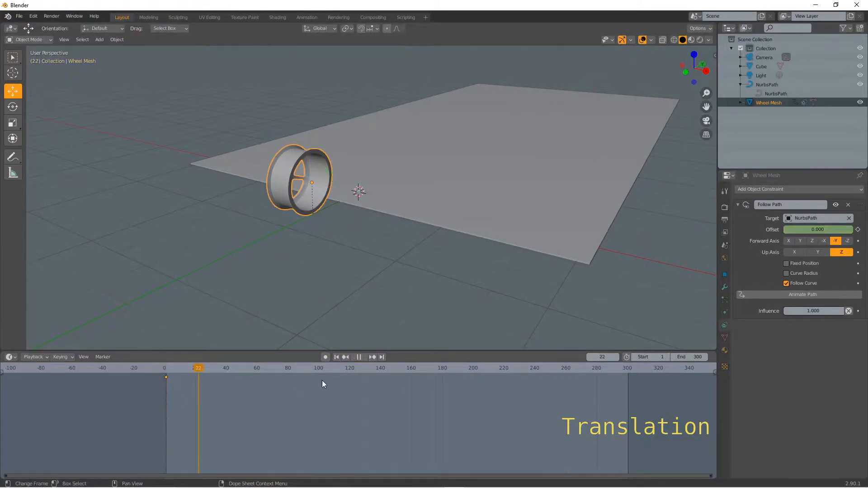
key(space)
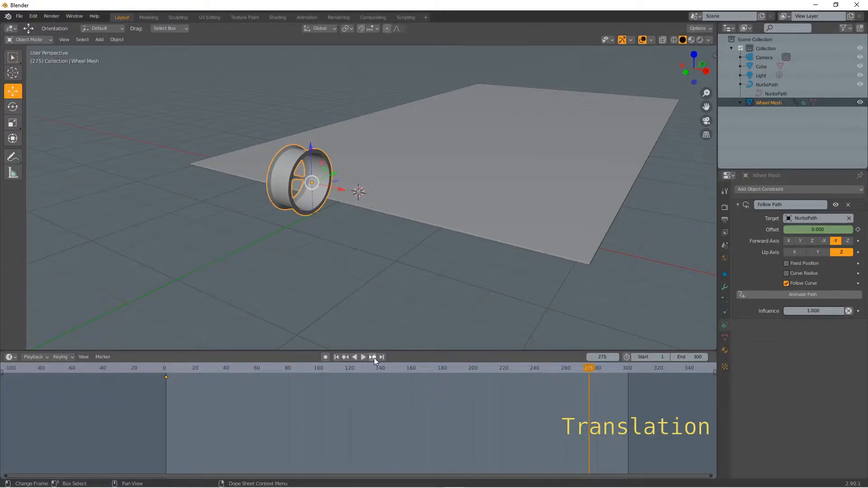
click(373, 357)
click(381, 357)
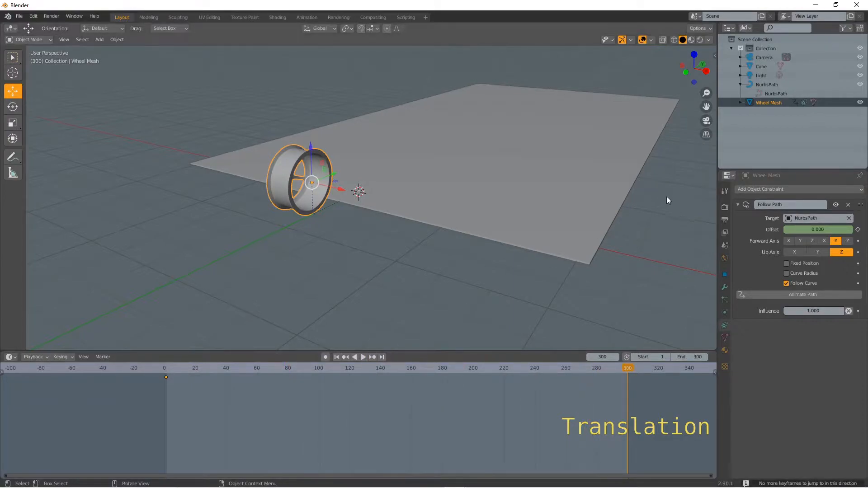
click(818, 229)
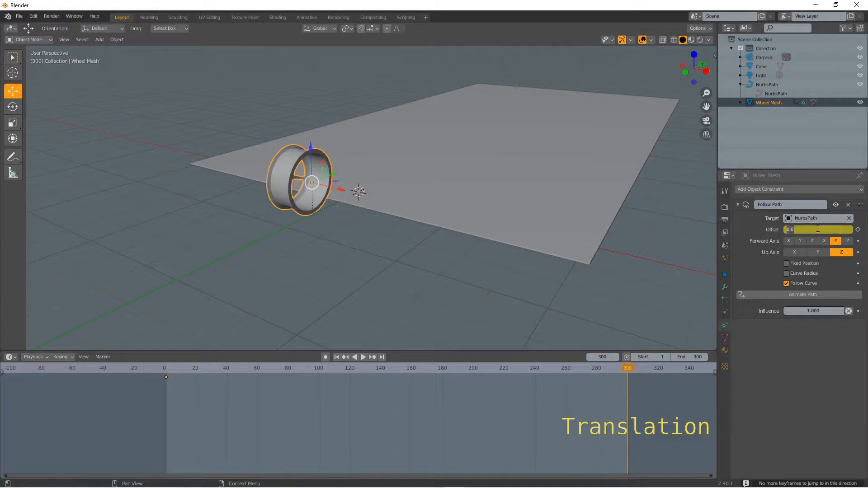
text(-100)
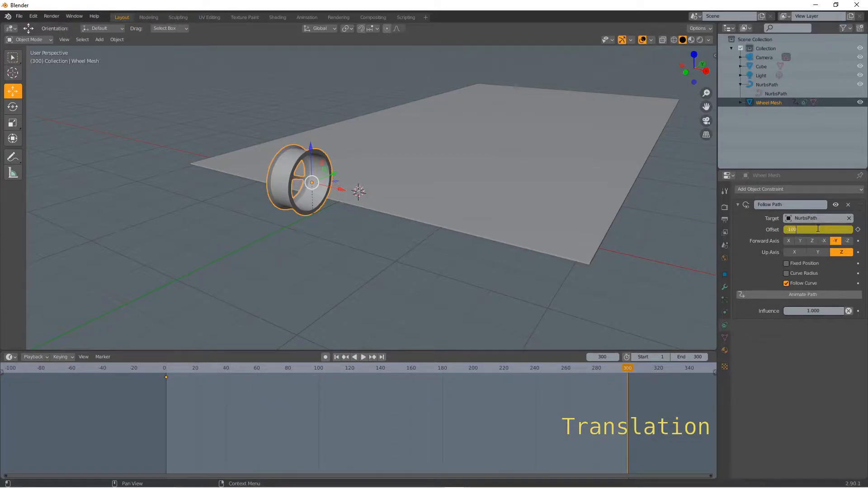
key(Return)
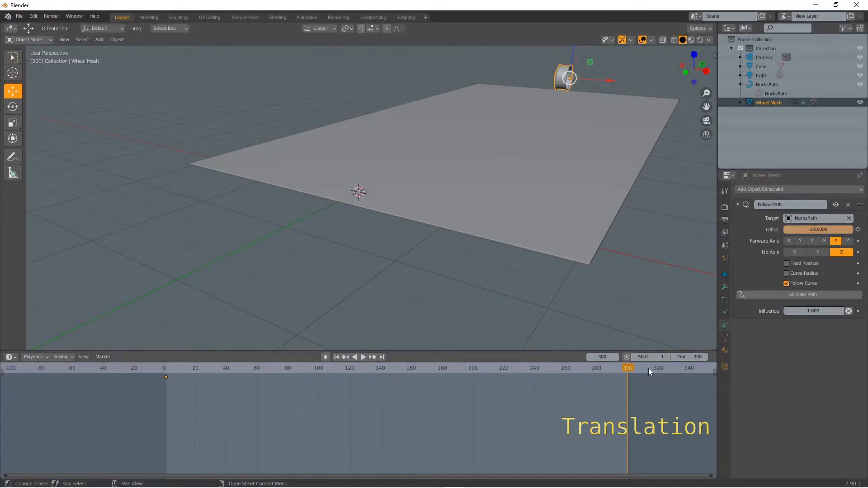
click(858, 231)
Step: Return to frame 1 and play the animation to check the wheel's travel along the path
drag(627, 371, 169, 394)
click(164, 368)
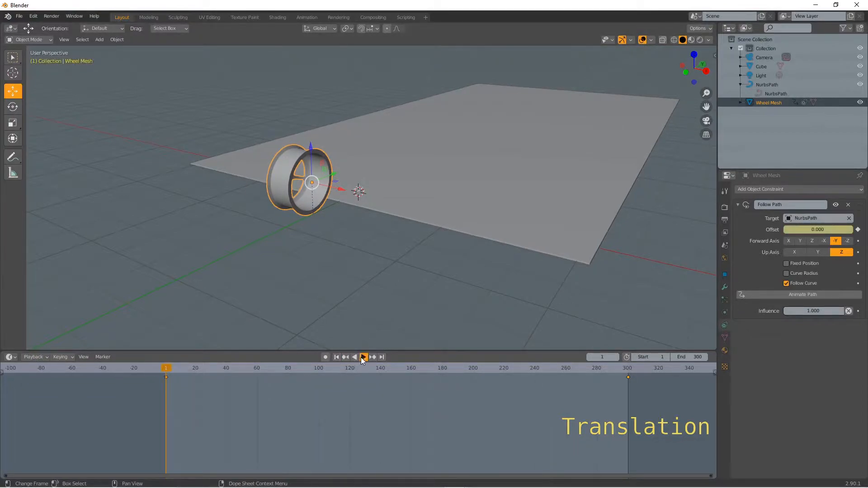
click(362, 357)
key(Escape)
Step: Display the wheel's transform values and keyframe its rotation of 0° on all axes at frame 1
middle_drag(453, 204, 595, 203)
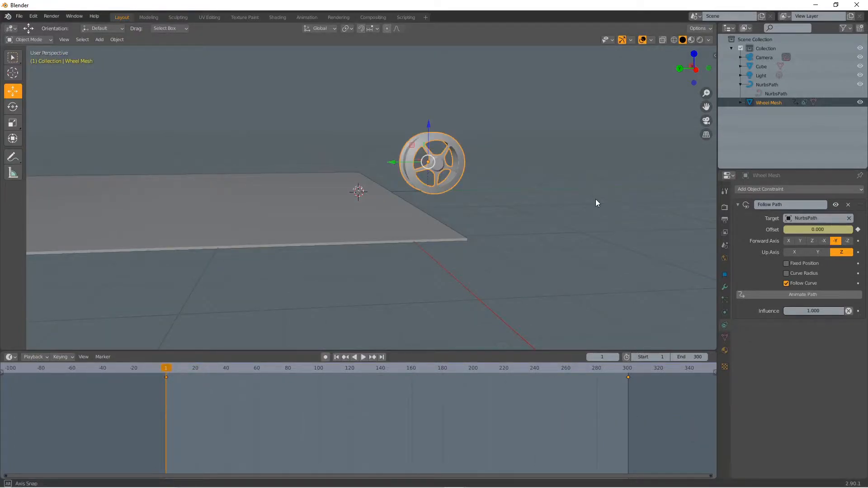
middle_drag(596, 199, 465, 185)
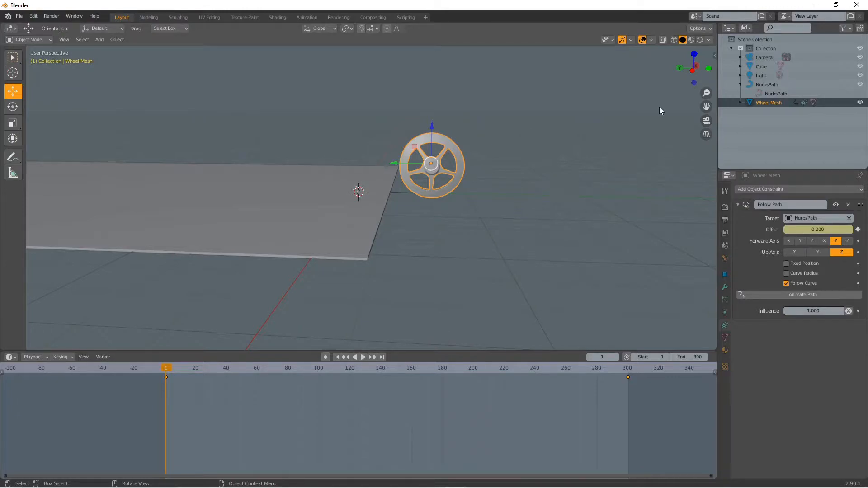
key(n)
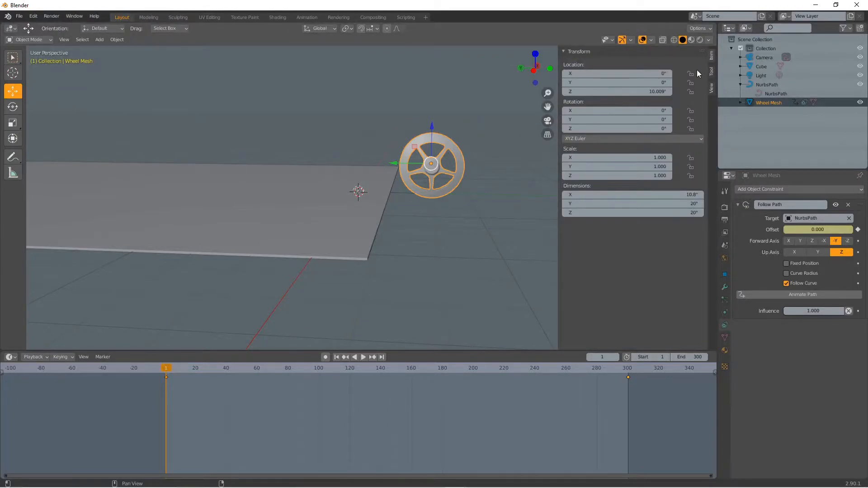
drag(656, 110, 662, 109)
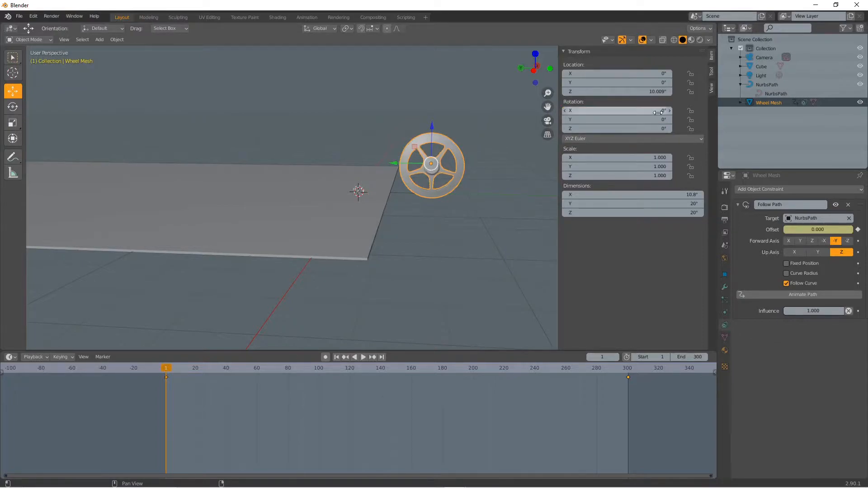
right_click(622, 112)
click(586, 112)
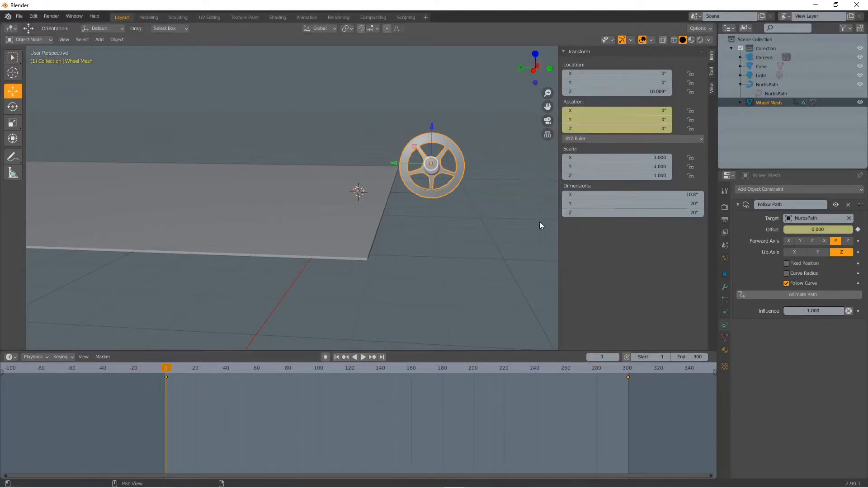
scroll(483, 210, down, 1)
scroll(483, 207, down, 1)
scroll(483, 207, up, 1)
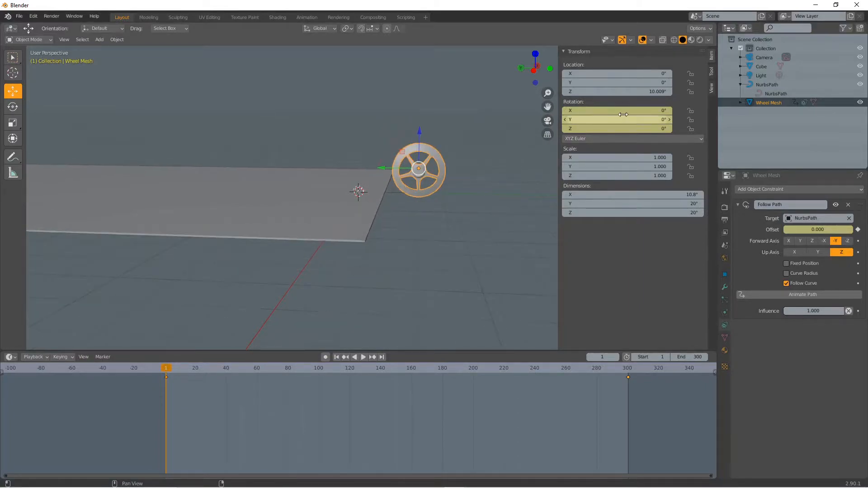
click(653, 113)
text(1720)
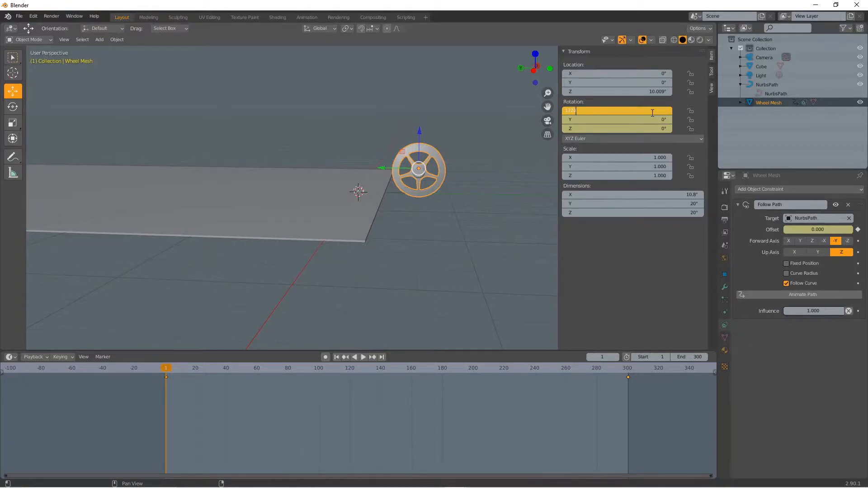
key(Return)
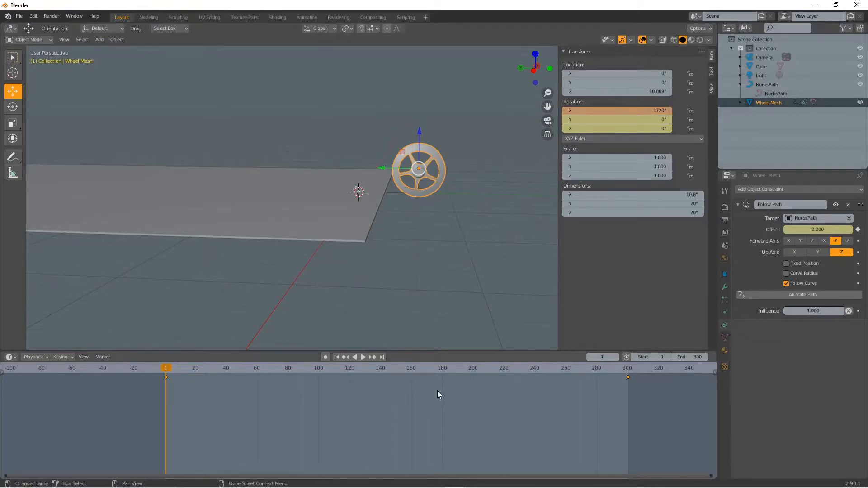
Step: At frame 300, set the wheel's X rotation to 1720° and keyframe it
drag(164, 372, 627, 380)
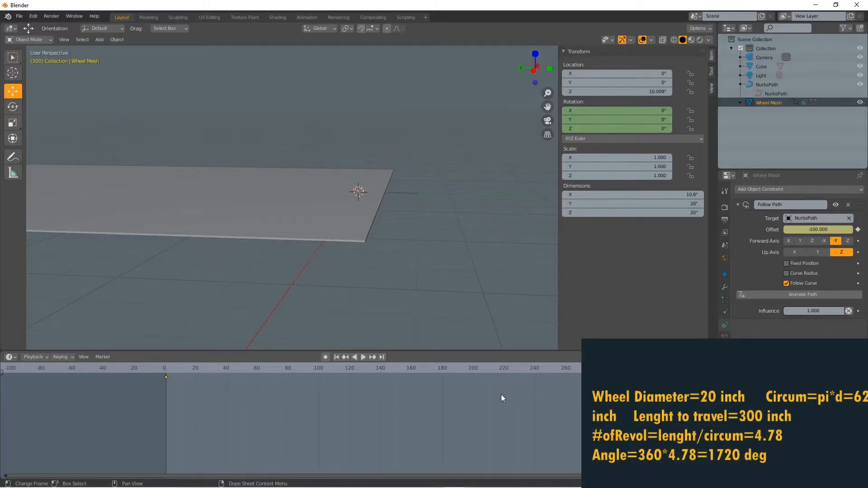
click(642, 110)
text(1720)
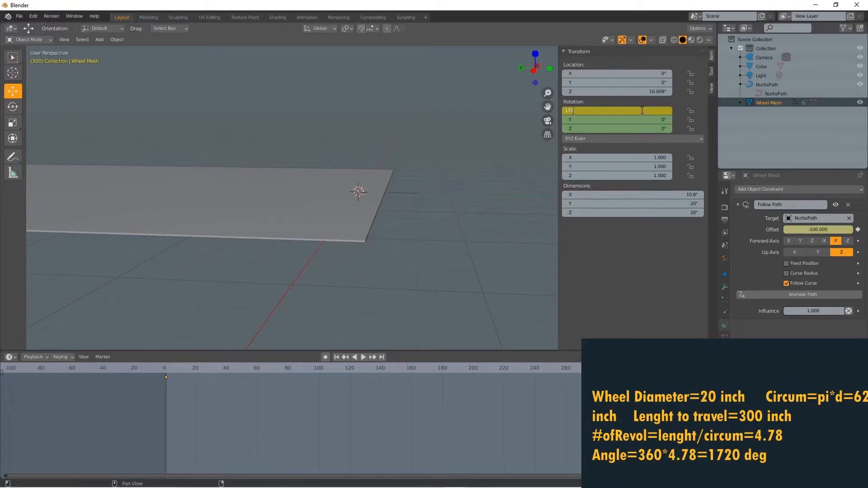
key(Return)
right_click(641, 110)
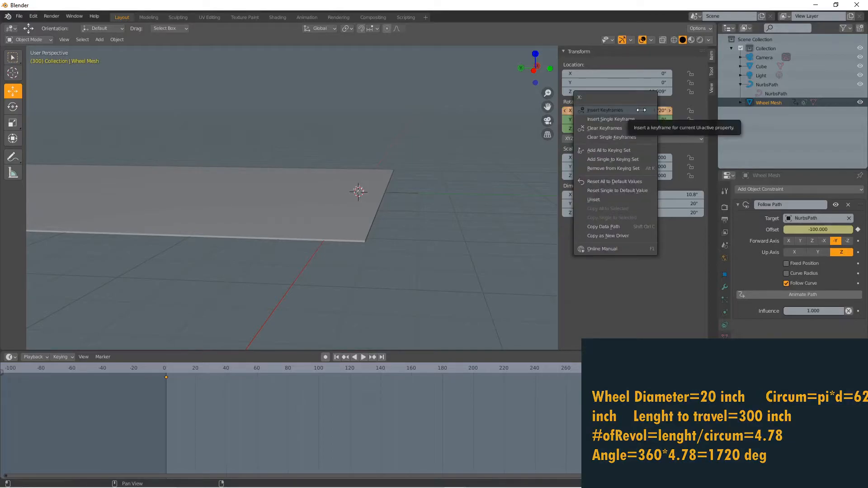
click(642, 113)
Step: Return to frame 1 and play the animation to check the wheel rolling along the slab
drag(630, 370, 163, 373)
key(i)
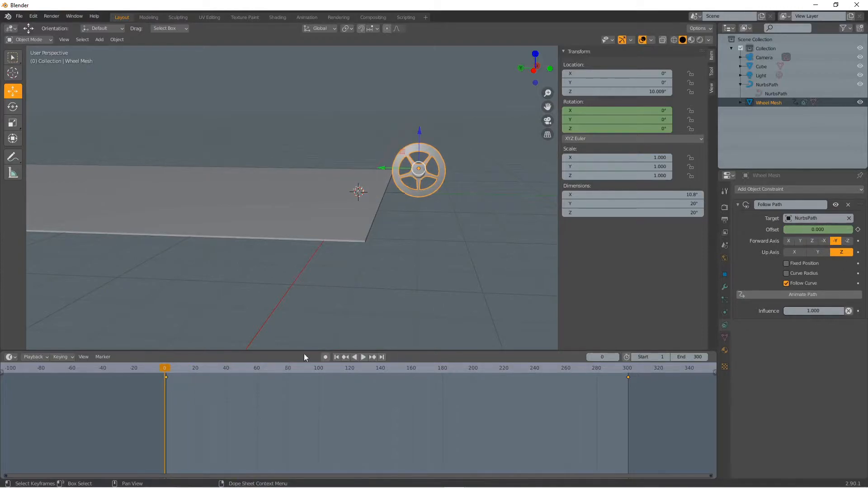
click(336, 357)
click(363, 358)
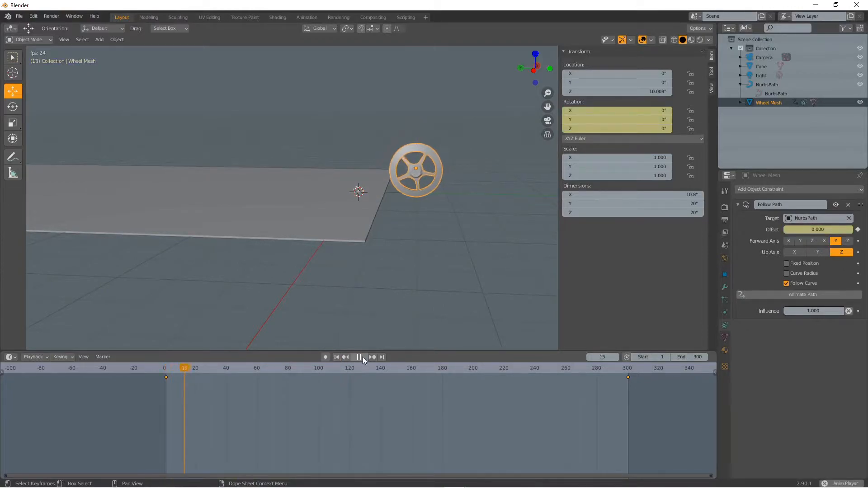
key(space)
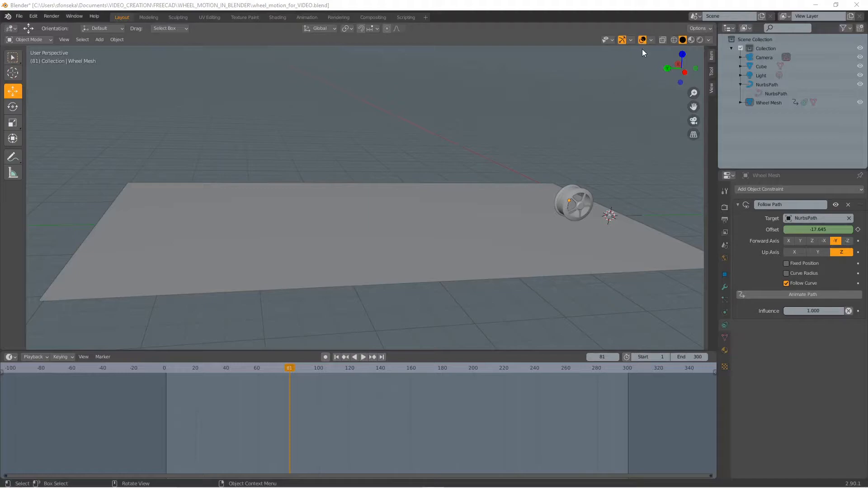
Step: Hide the floor grid, X and Y axes, text info, bones, motion paths and selection outlines in the viewport overlays
click(650, 40)
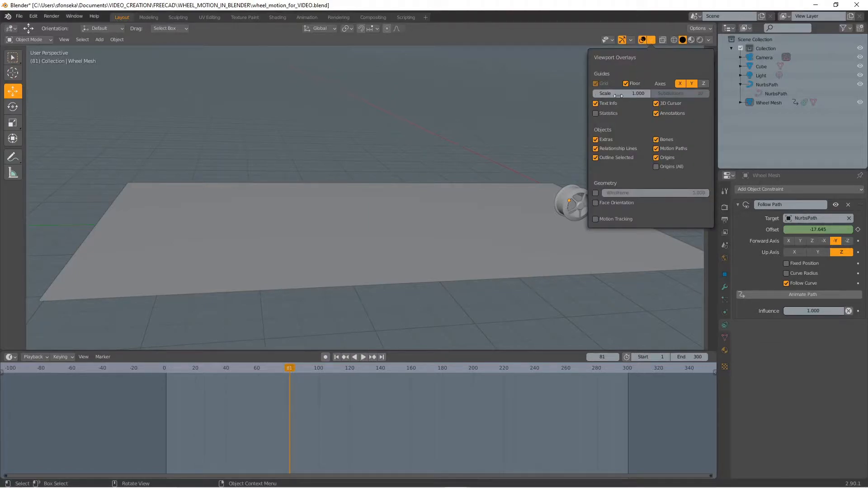
click(632, 83)
click(597, 84)
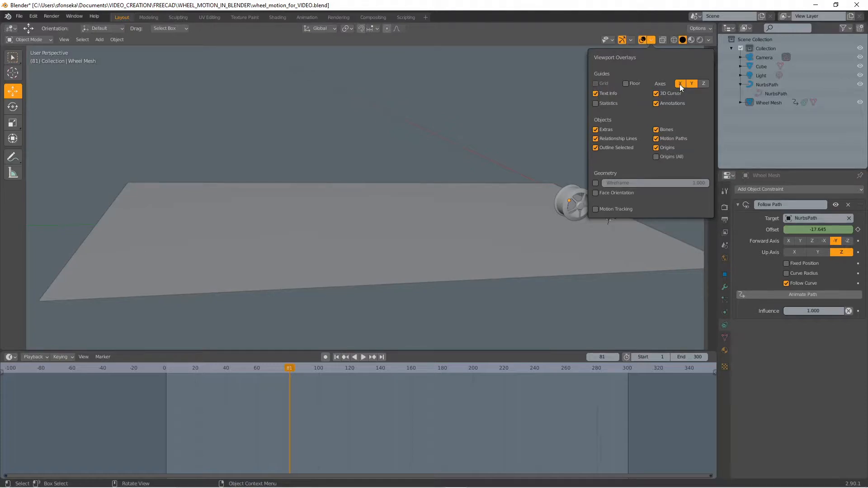
click(690, 84)
click(596, 93)
click(656, 130)
click(656, 139)
click(596, 148)
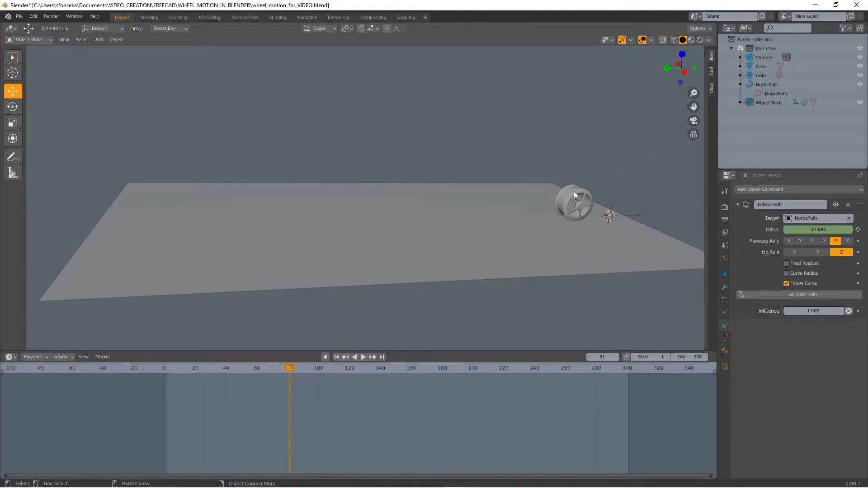
Step: Preview the scene in rendered shading, display the Eevee shadow settings and return to solid shading
click(701, 39)
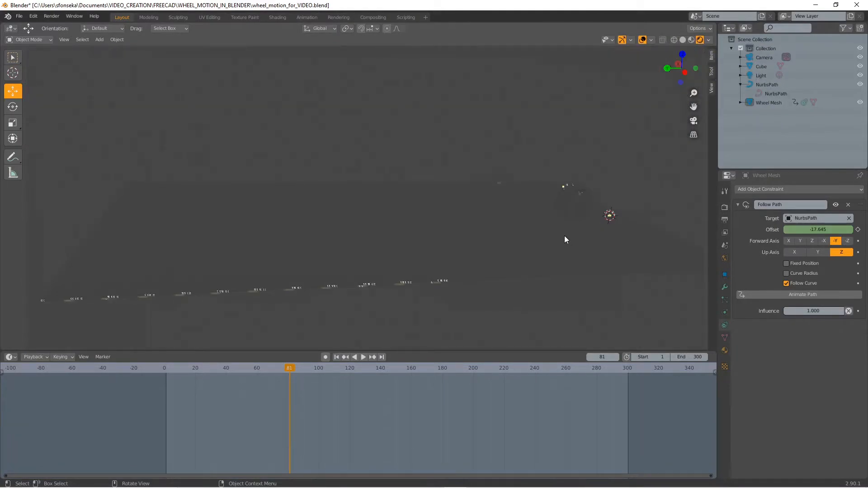
click(684, 40)
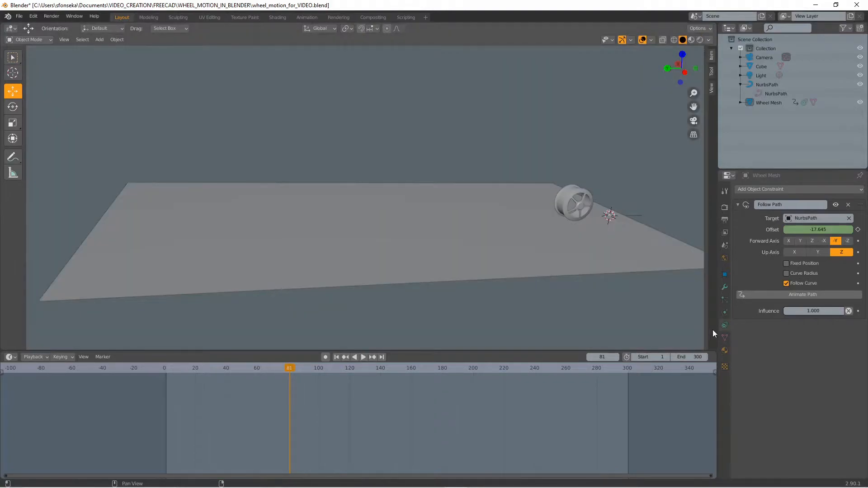
click(725, 208)
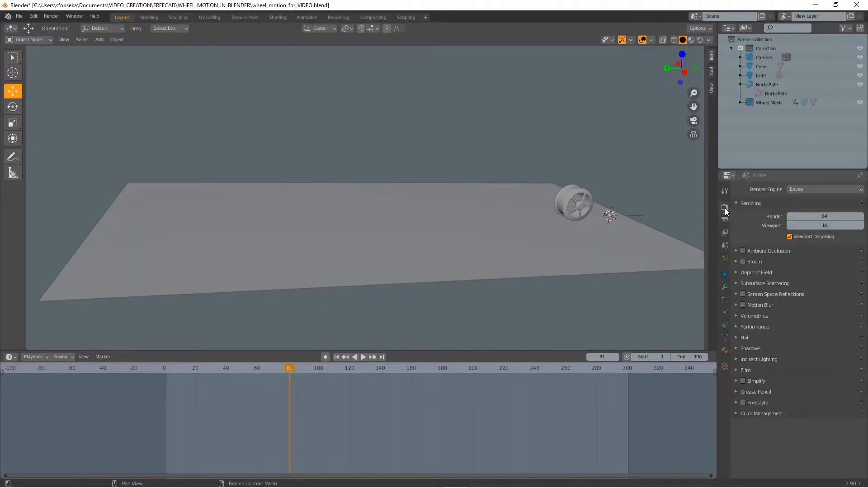
click(736, 349)
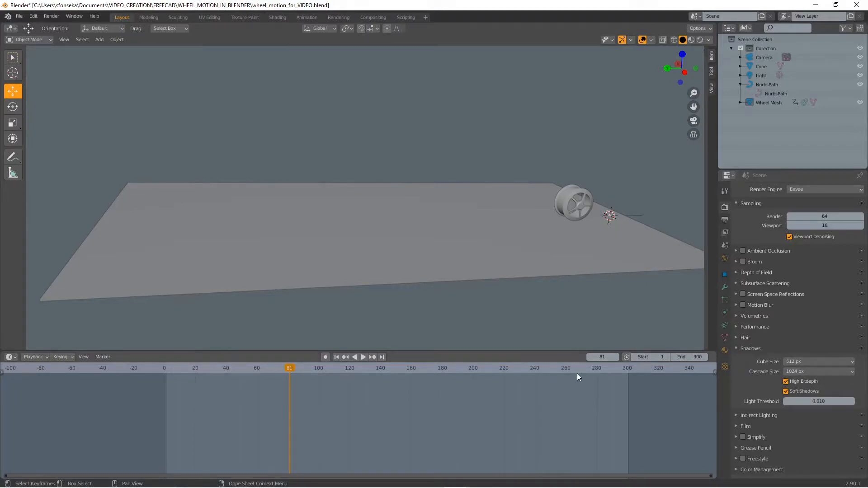
click(700, 39)
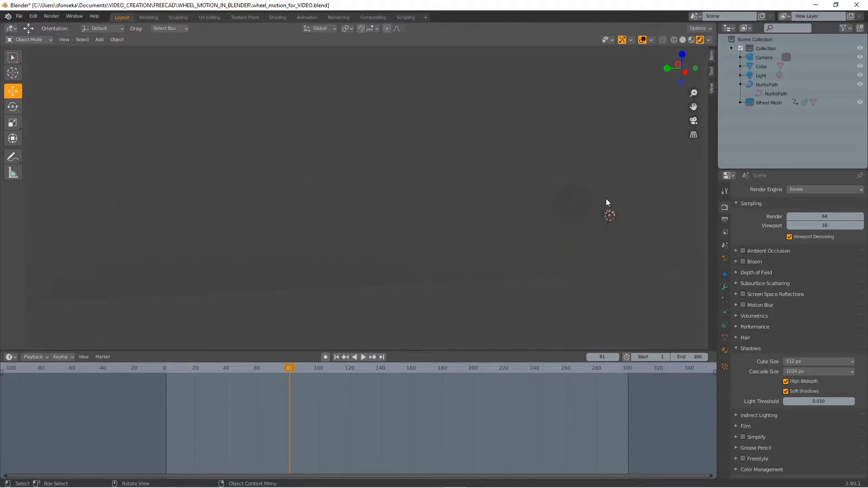
click(682, 40)
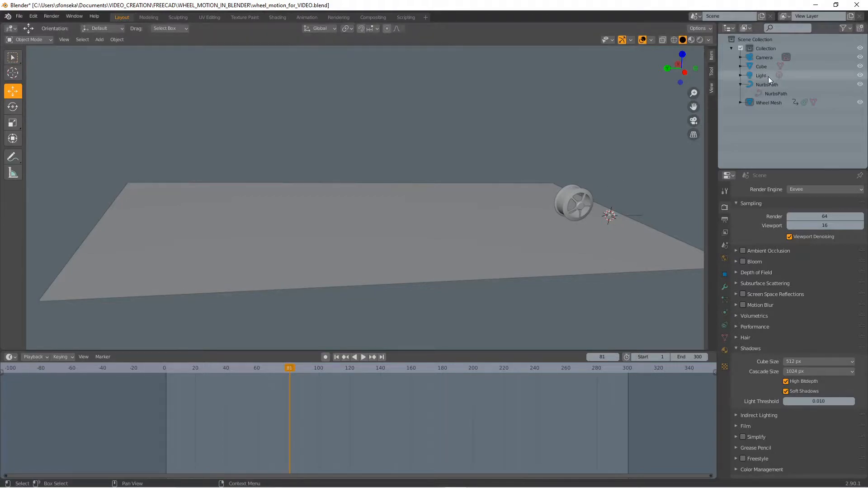
Step: Set the point light's power to 3500 W and its radius to 1 inch
click(753, 74)
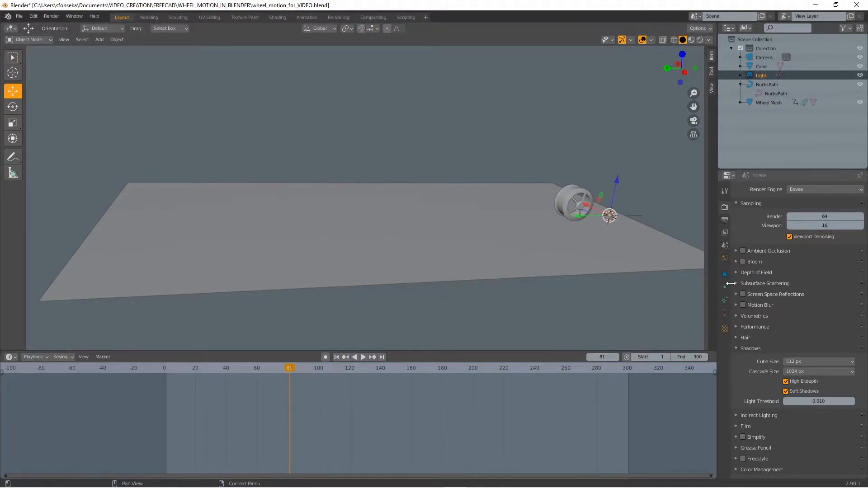
click(724, 313)
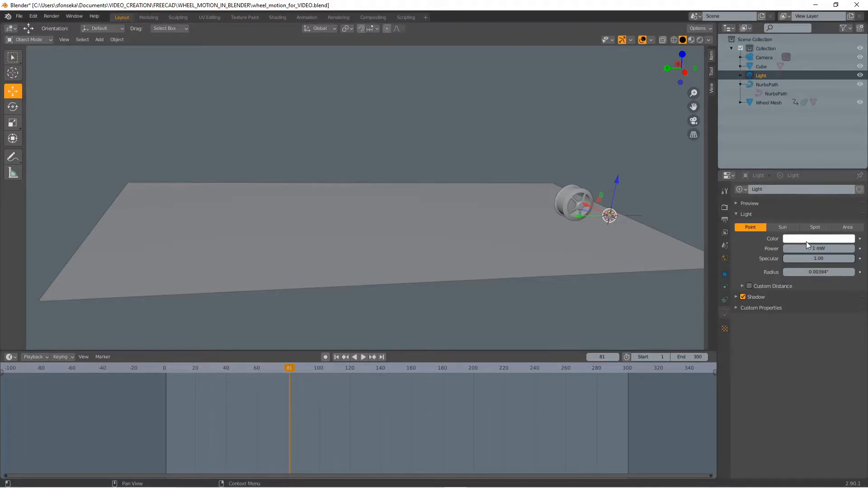
click(816, 249)
text(3500)
key(Return)
click(812, 272)
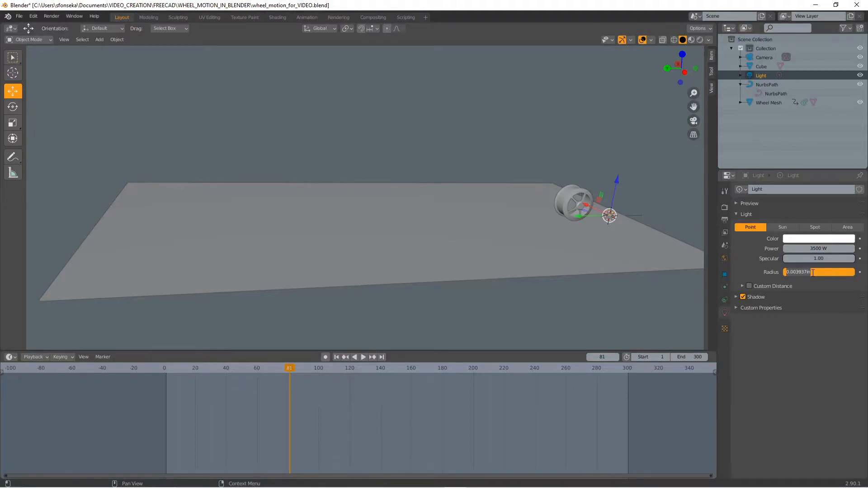
text(1)
key(Return)
Step: Set the light's shadow clip start to 10 inches and its shadow bias to 100
click(735, 298)
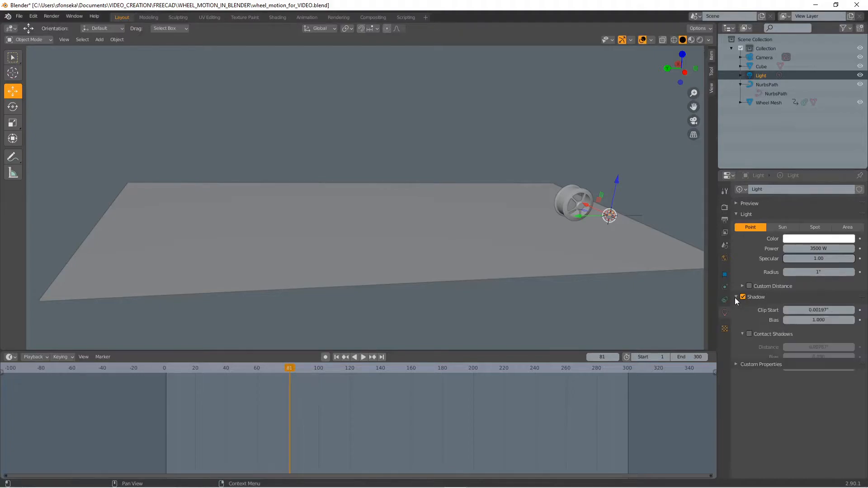
click(822, 312)
text(10)
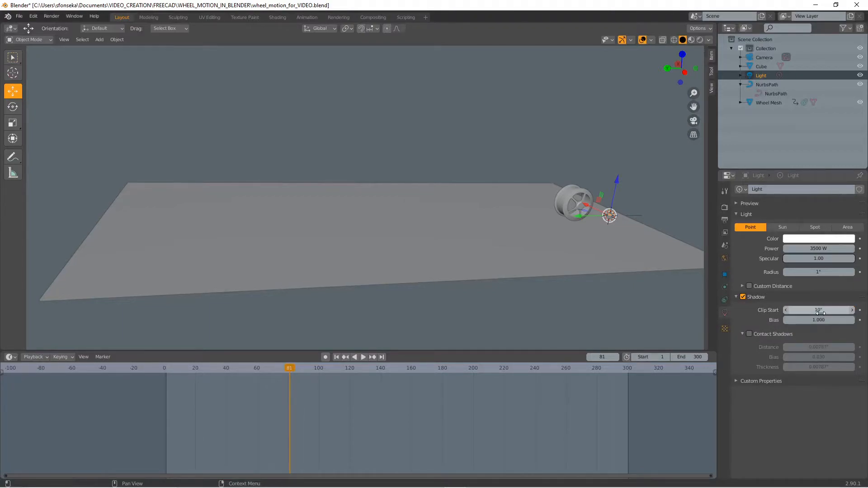
key(Return)
click(821, 320)
text(10)
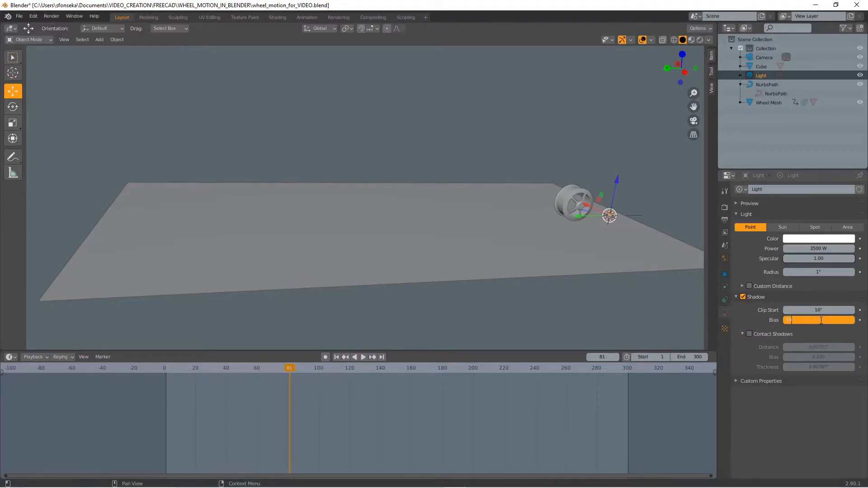
key(Return)
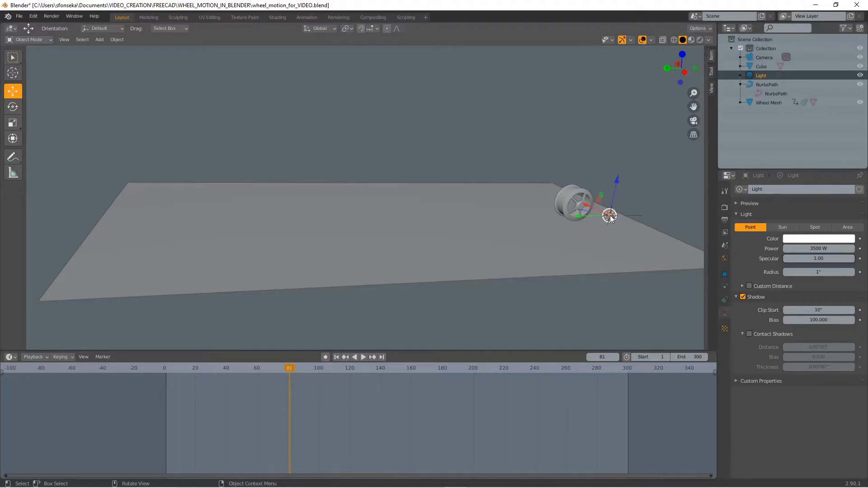
Step: Move the light about 60 inches up along Z, about 137 inches along Y and about -86 inches along X
key(g)
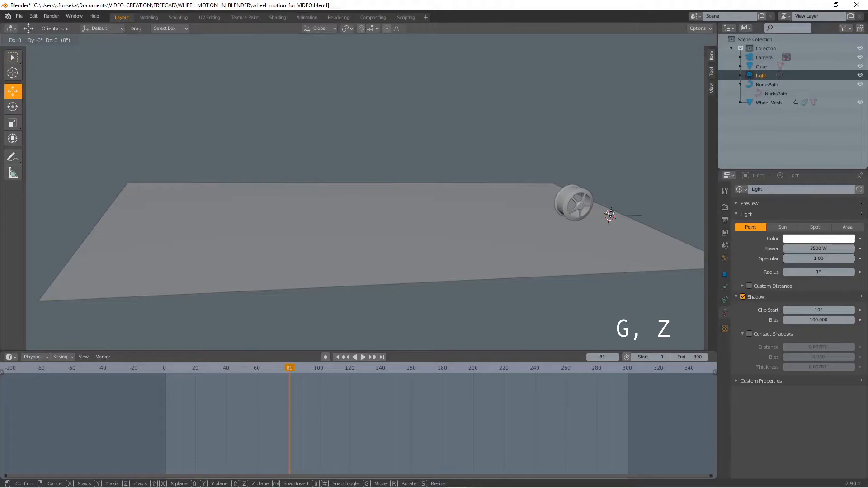
key(z)
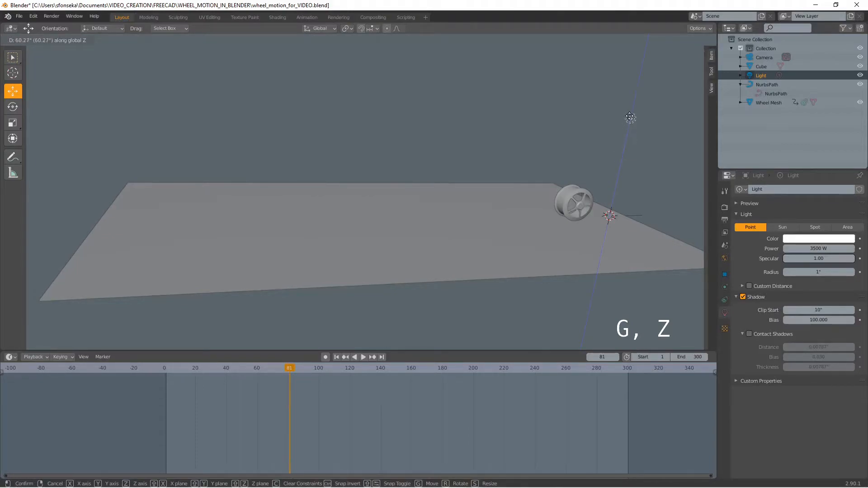
click(630, 117)
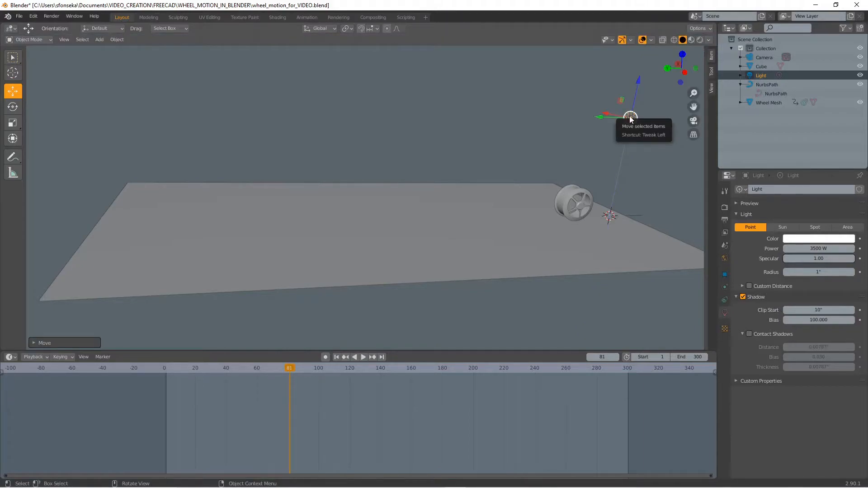
drag(631, 119, 630, 118)
key(y)
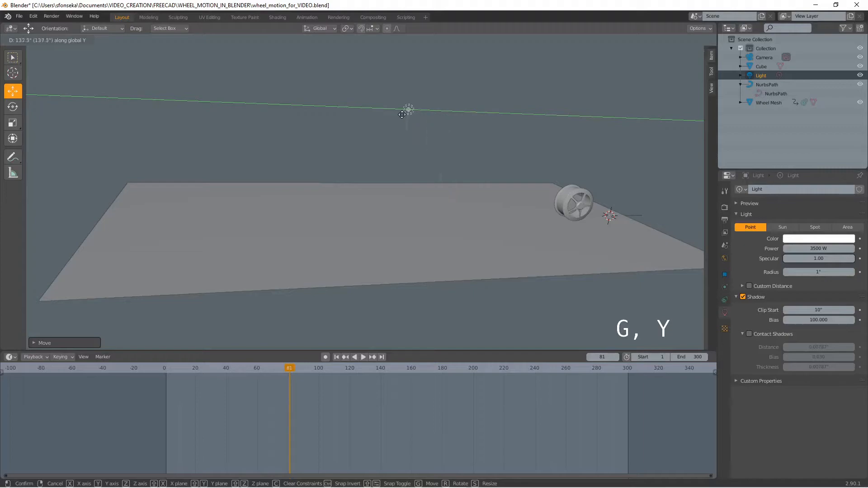
click(403, 117)
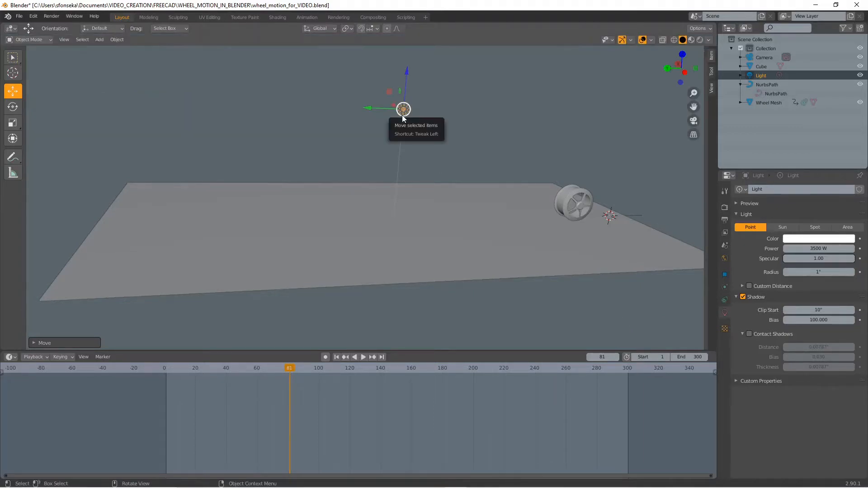
key(g)
key(x)
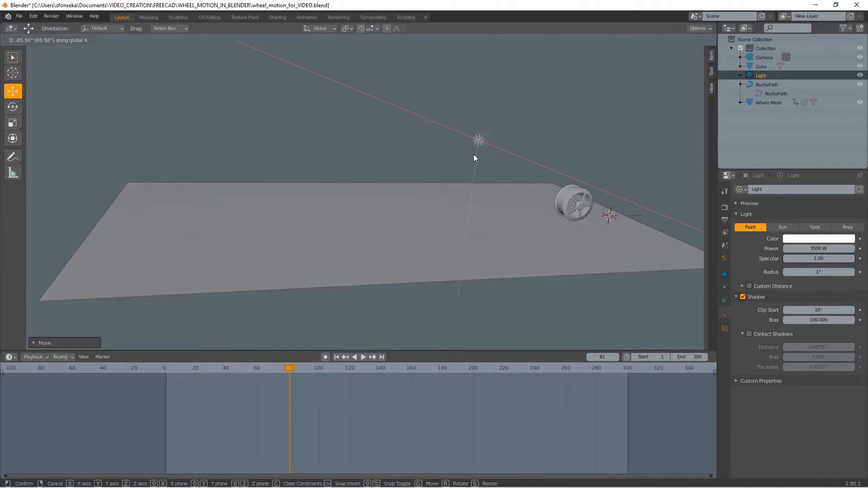
click(474, 155)
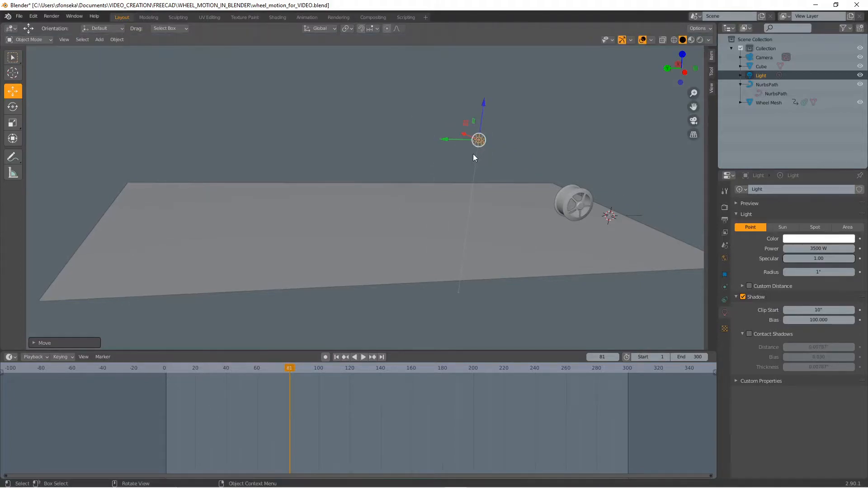
Step: Switch the viewport to rendered shading and give the ground slab a new material with a dark grey base color
click(700, 40)
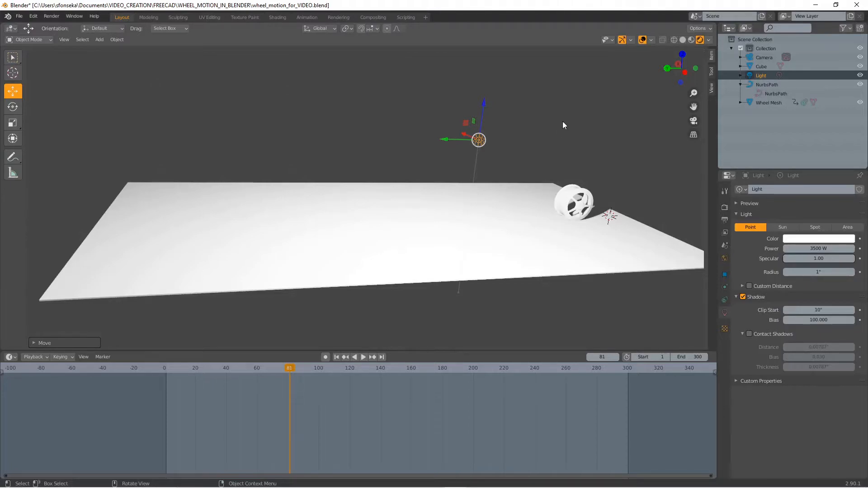
click(753, 66)
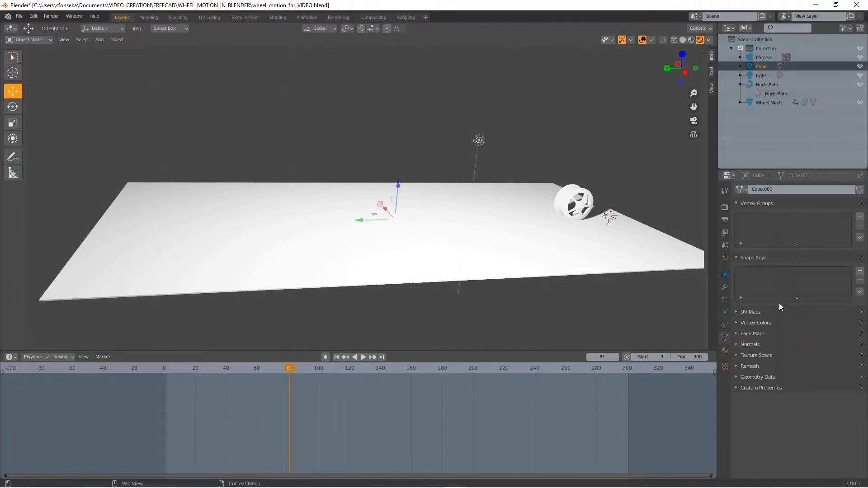
click(725, 350)
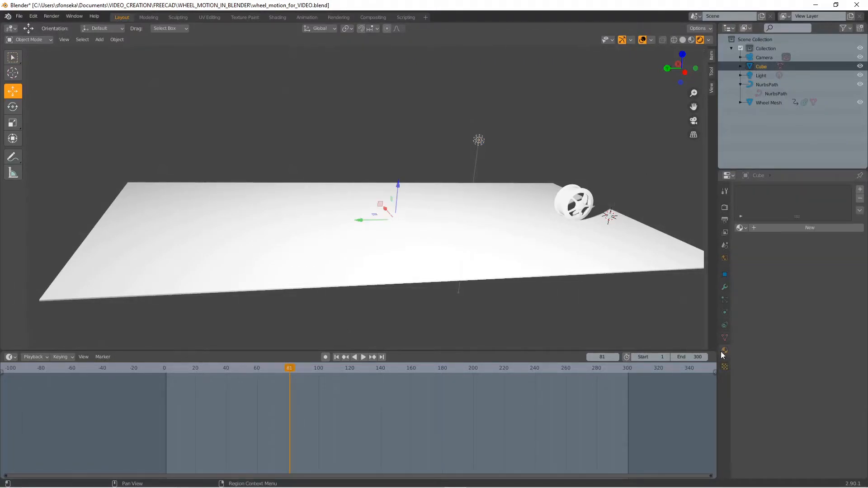
click(752, 227)
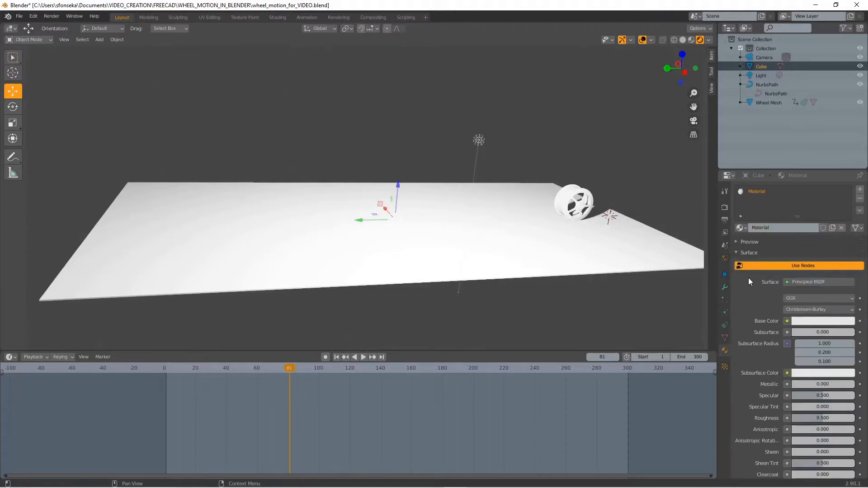
click(818, 322)
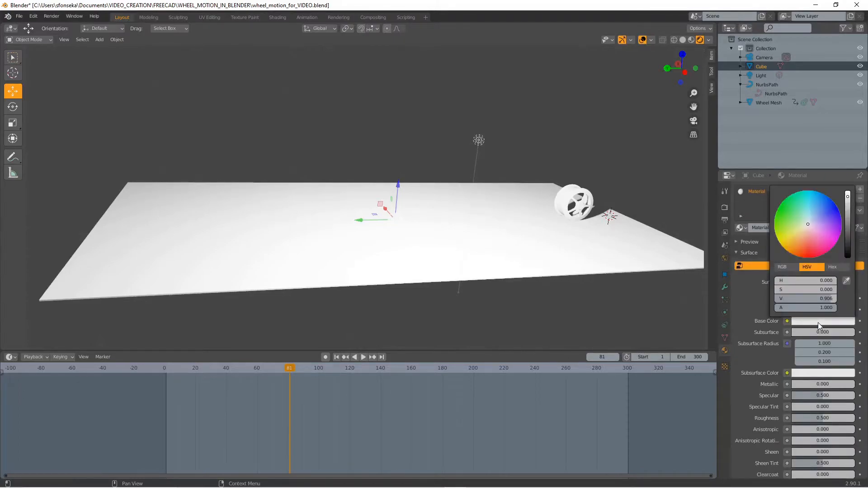
drag(848, 197, 848, 244)
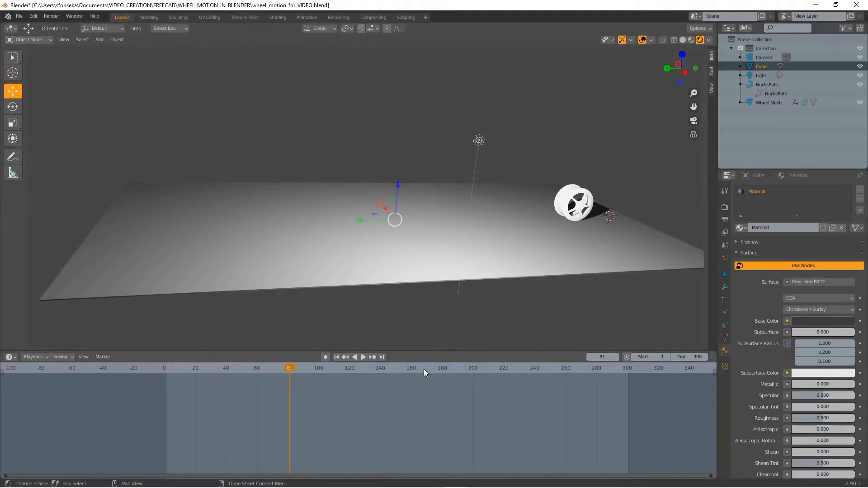
Step: Play the rolling animation briefly to check how the light and shadow fall on the wheel
click(351, 332)
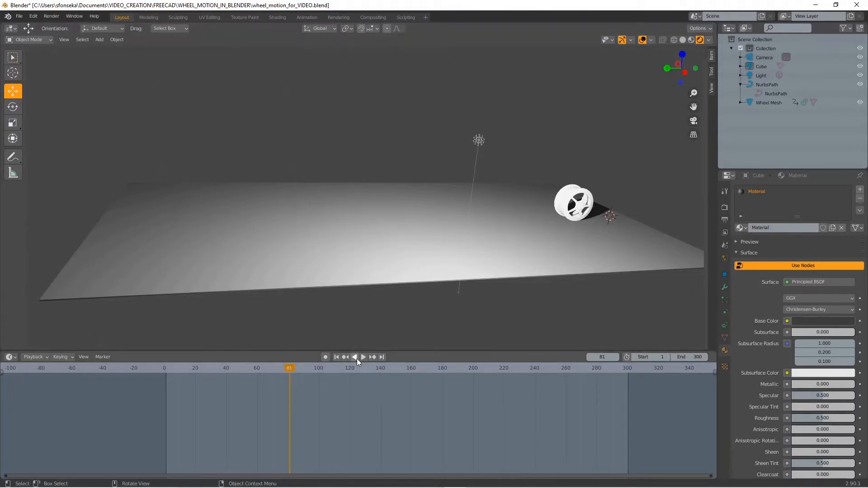
click(364, 358)
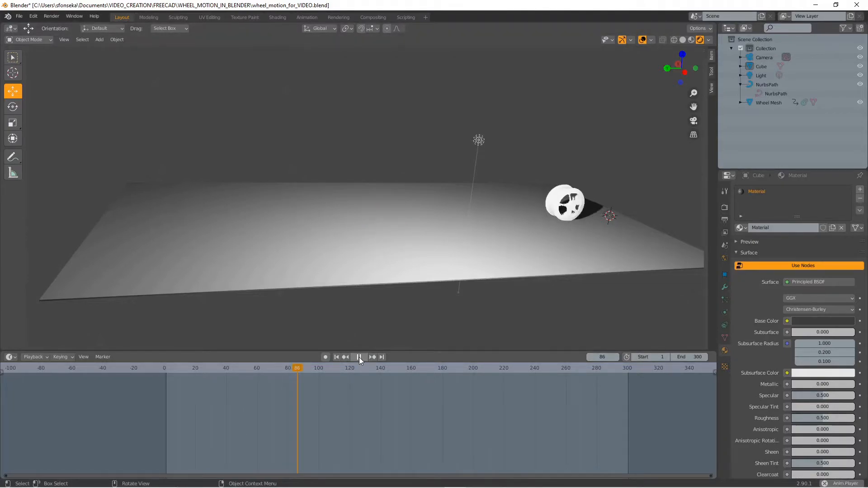
click(359, 358)
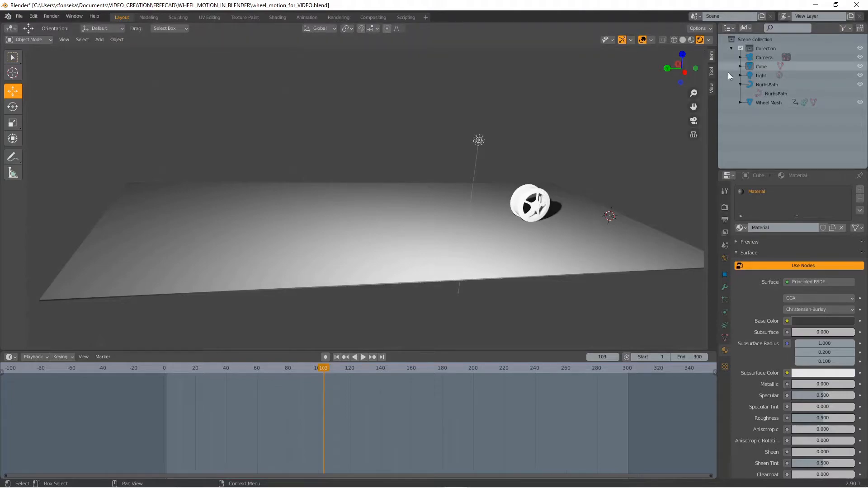
Step: Give the wheel mesh a material with a dark orange-brown base color of H 0.089, S 0.882, V 0.247
click(768, 103)
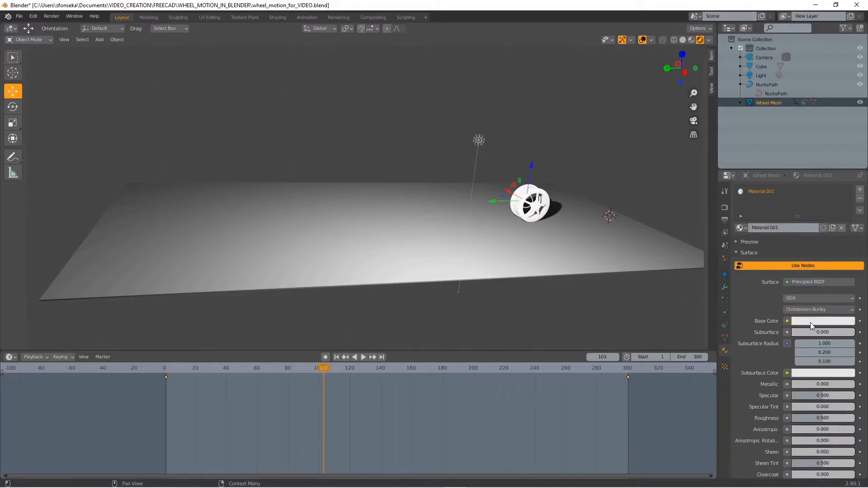
click(810, 322)
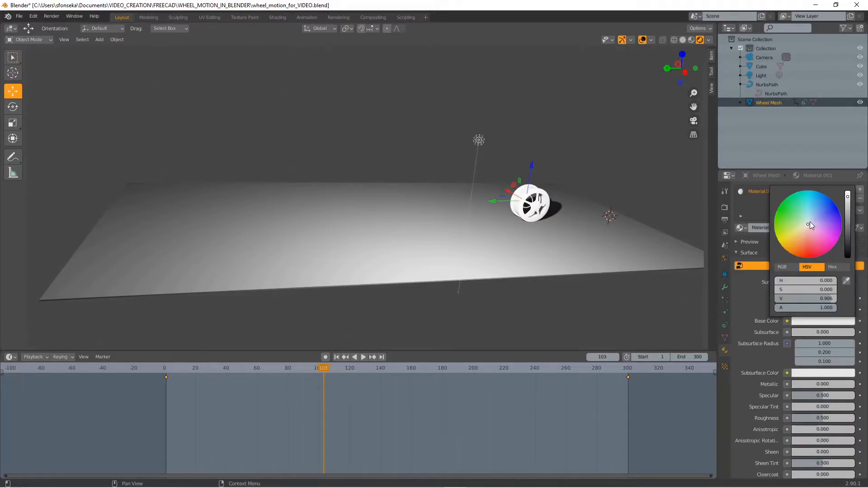
drag(810, 222, 793, 250)
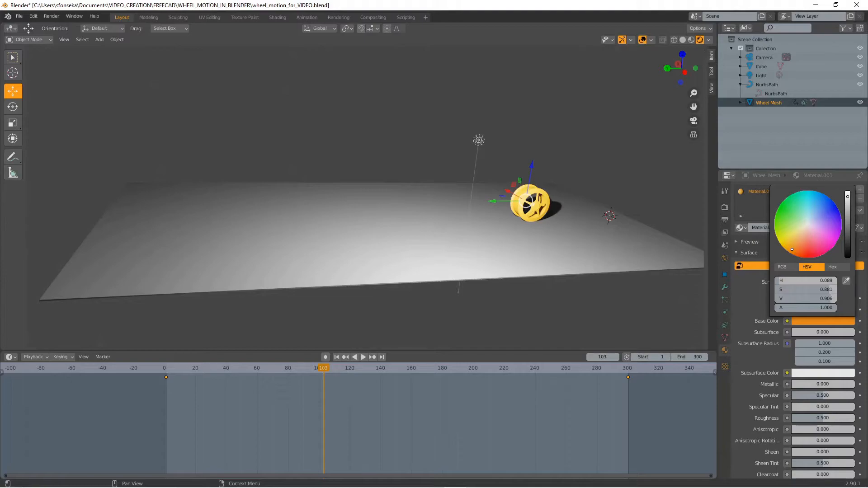
drag(848, 196, 848, 240)
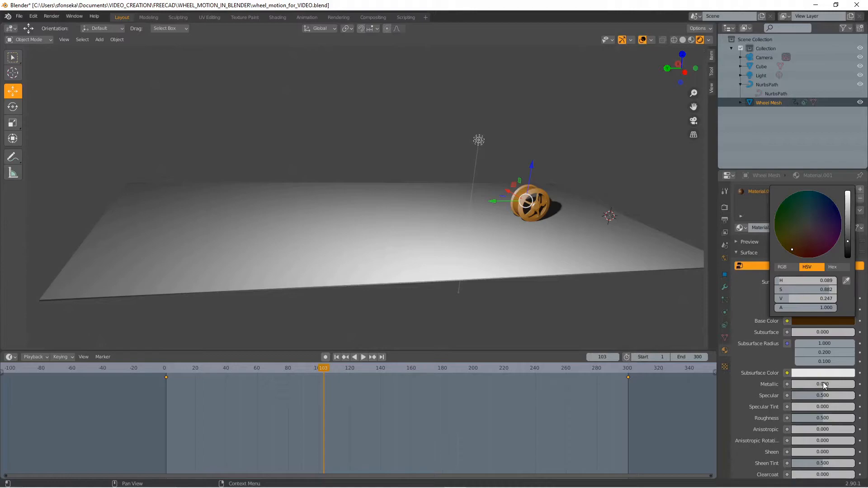
Step: Set the wheel material's metallic and sheen values to 0.312
drag(823, 384, 842, 384)
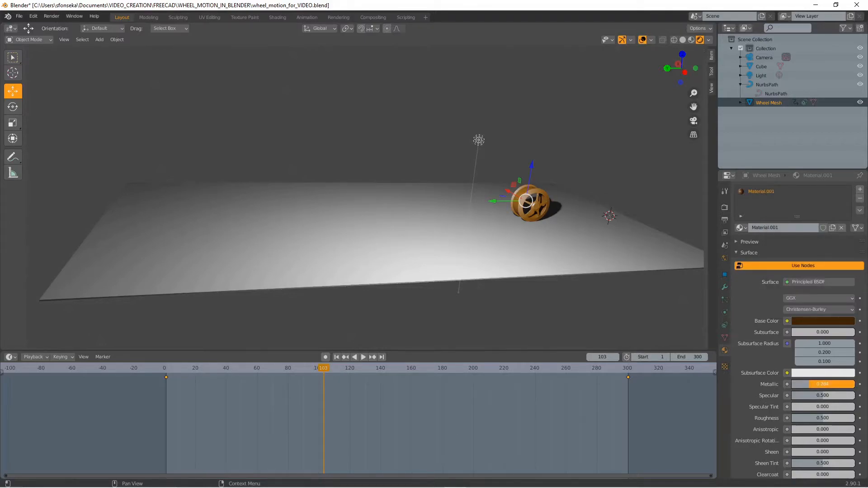
drag(809, 384, 812, 384)
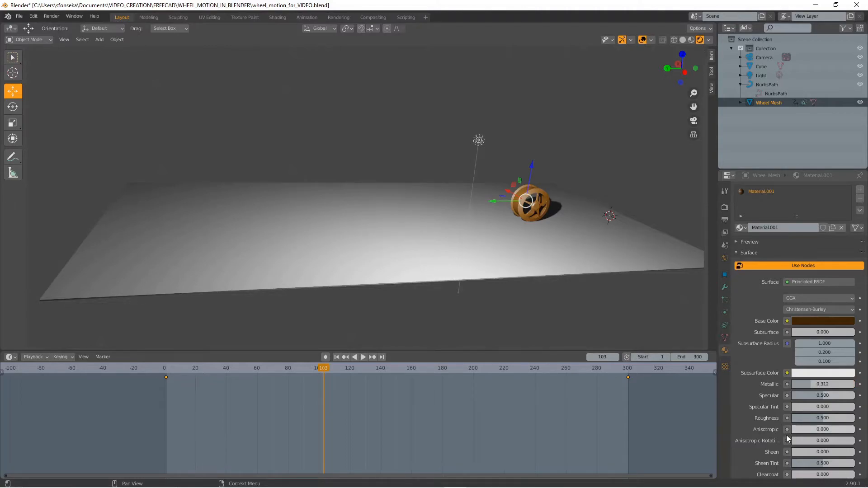
drag(809, 452, 817, 452)
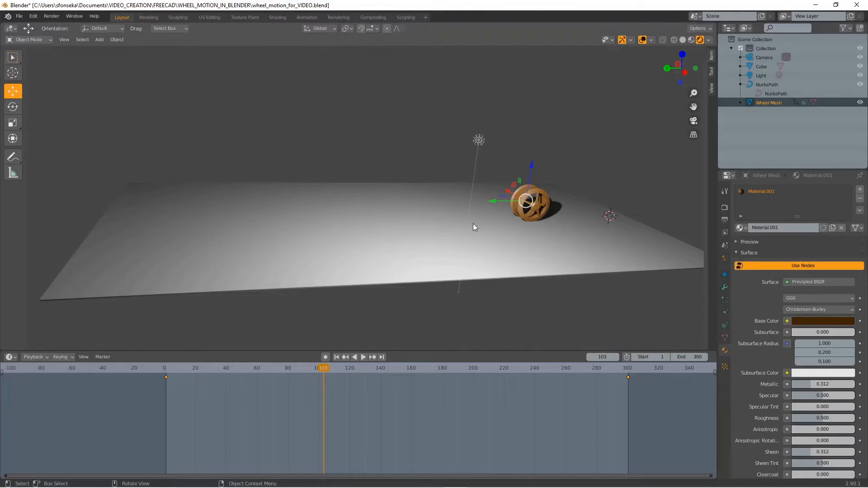
Step: Clear the selection and play the animation to inspect the wheel's new material and shadow
key(alt+a)
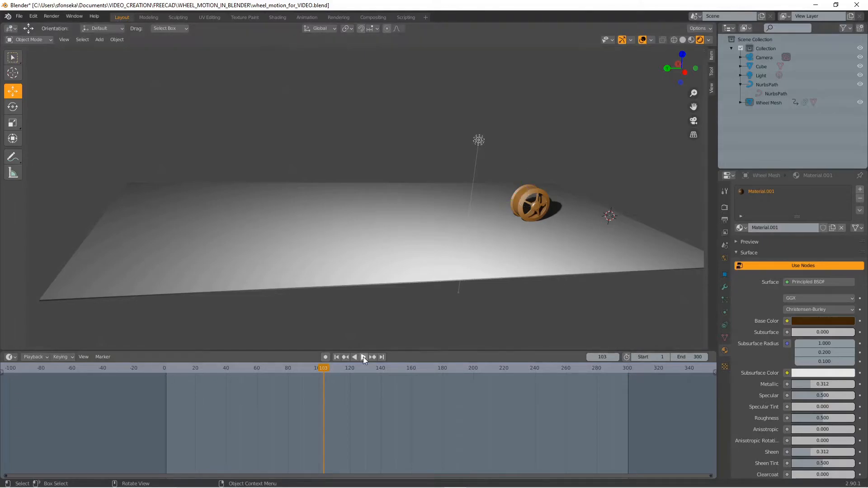
click(363, 357)
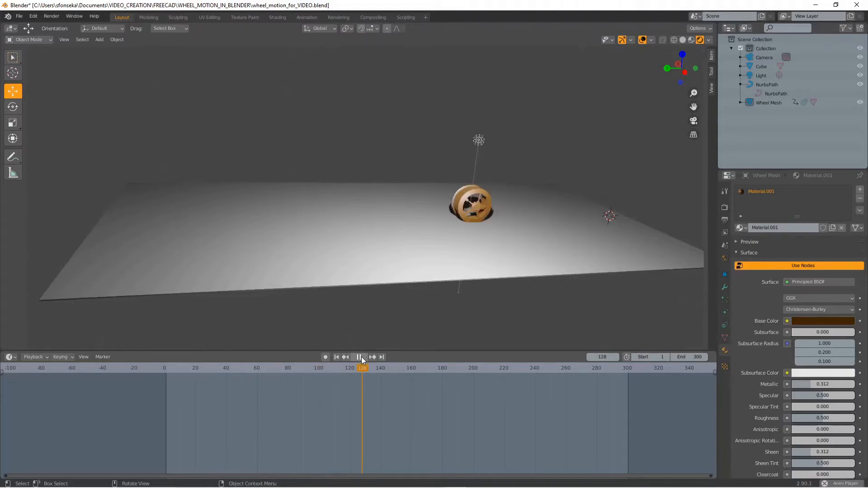
Step: Move the point light about 40 inches along Y and replay the animation to check the shadows
click(763, 76)
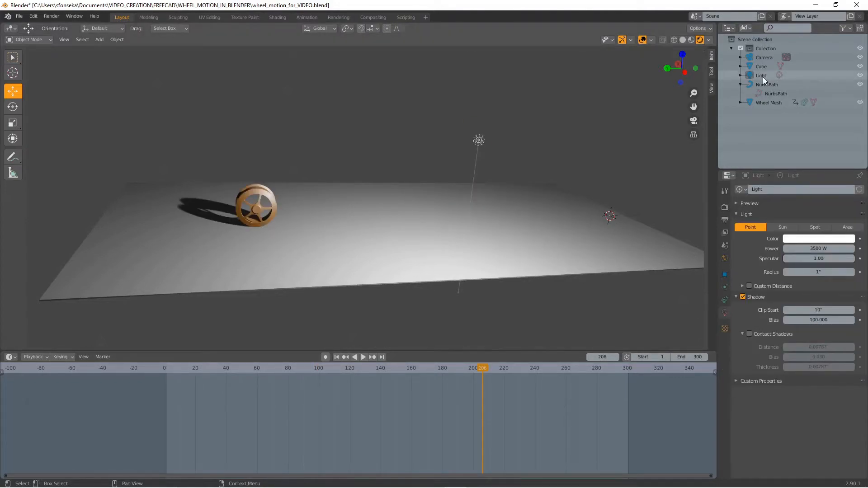
click(763, 77)
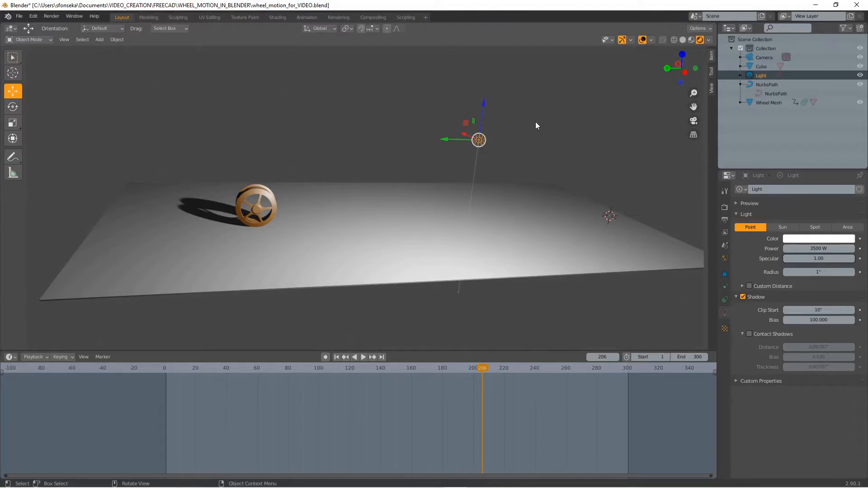
key(g)
key(y)
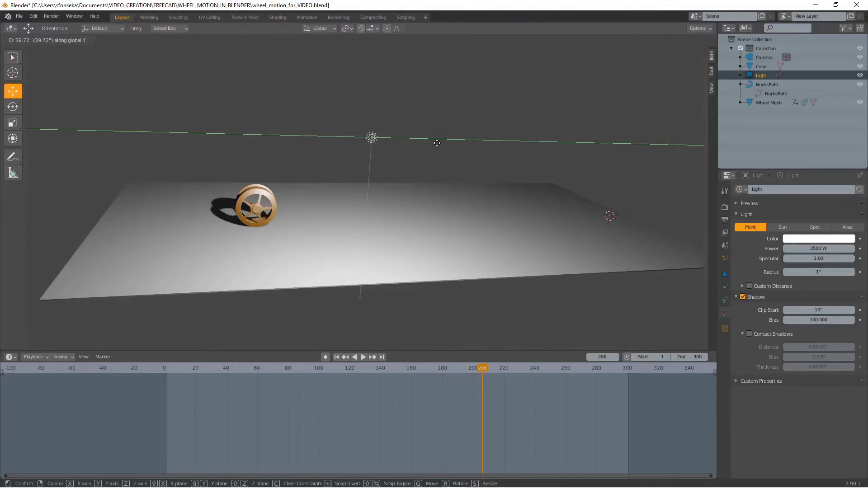
click(436, 142)
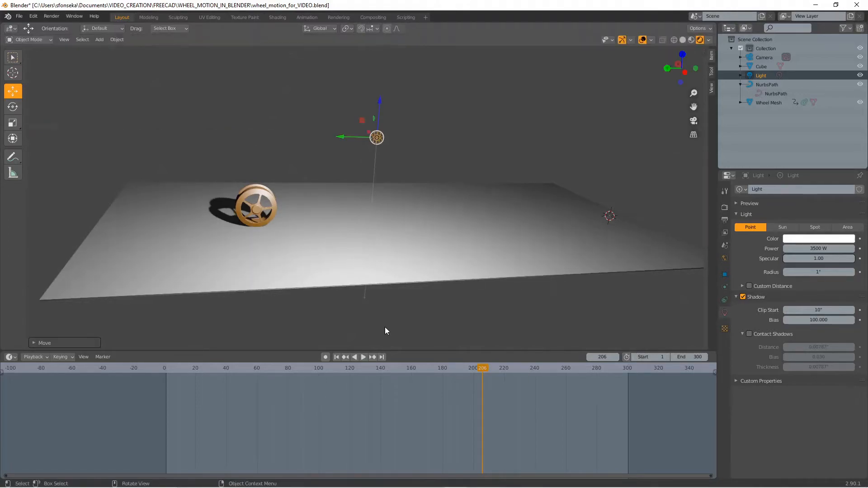
click(356, 357)
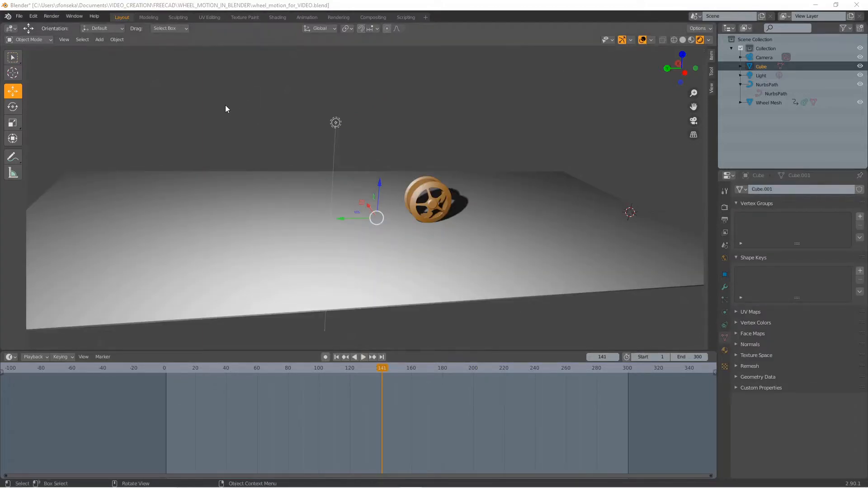
Step: Split the 3D viewport to add a Shader Editor and shift the ground slab's material nodes to free up space
mouse_move(2, 26)
mouse_down()
mouse_move(199, 63)
mouse_move(384, 117)
mouse_up()
click(13, 29)
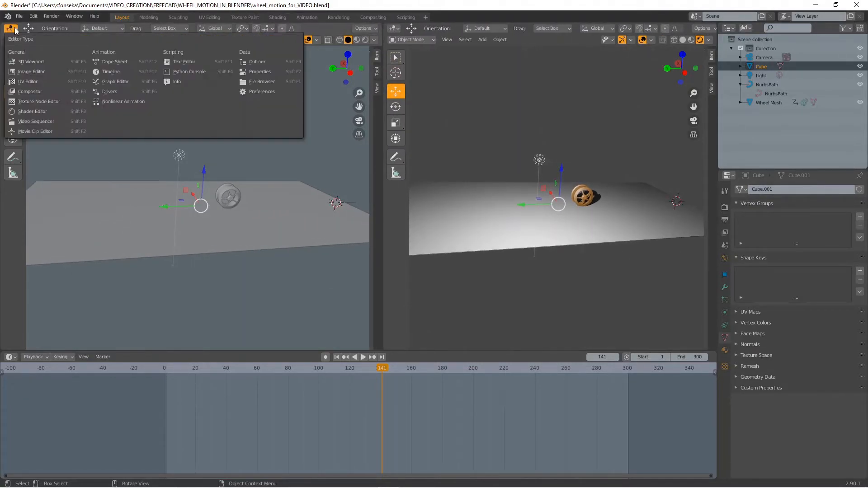
click(48, 114)
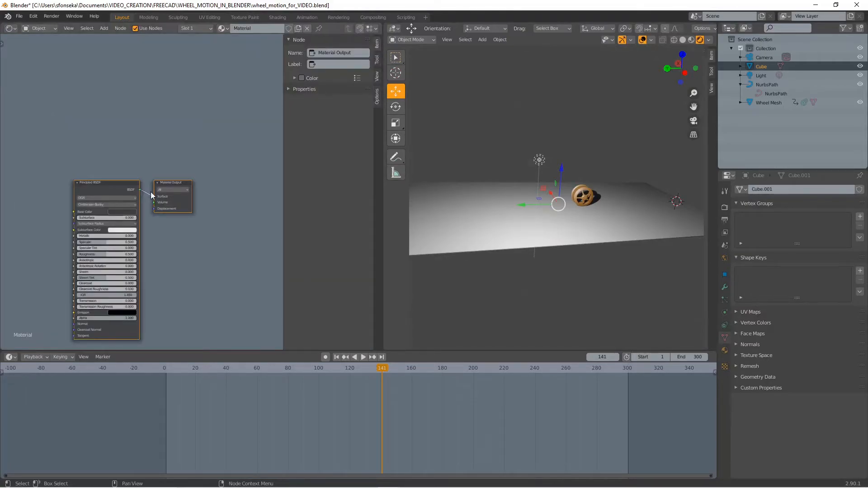
key(g)
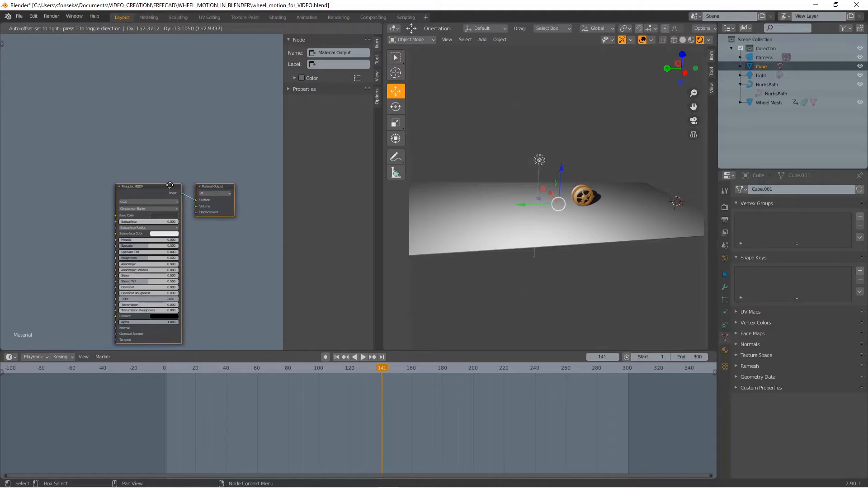
click(168, 177)
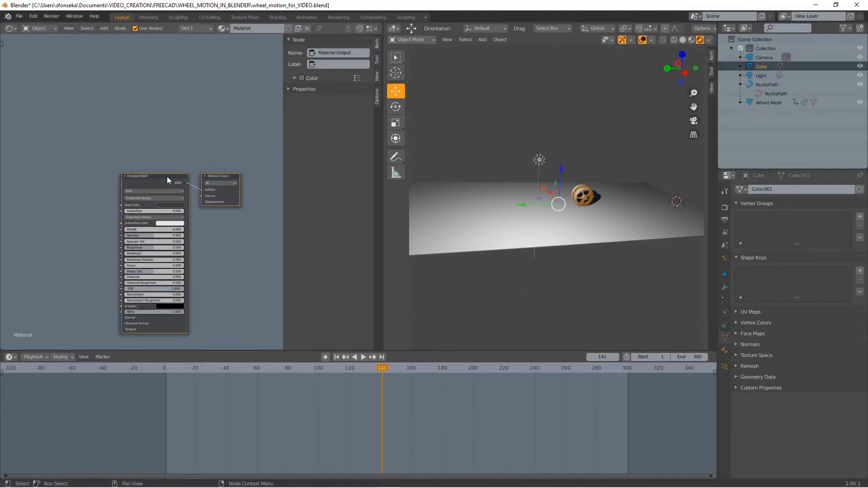
key(shift+d)
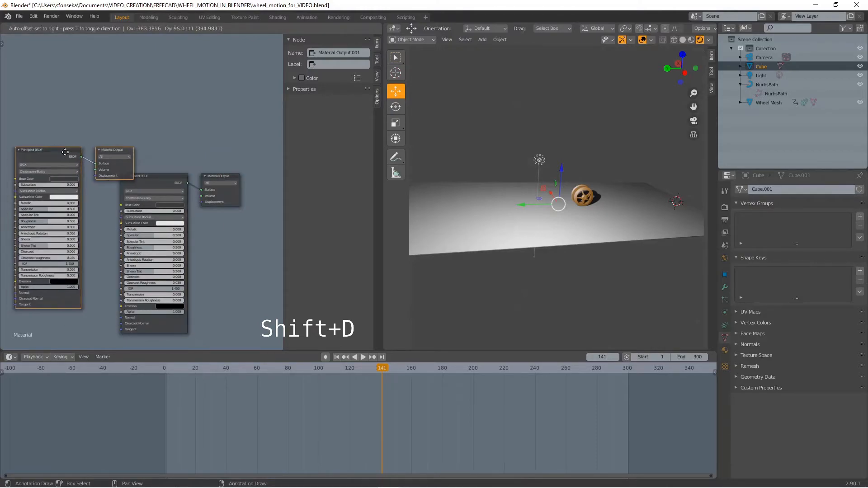
right_click(111, 159)
click(185, 161)
Step: Duplicate only the slab material's Principled BSDF node and place the copy to the left of the original
click(171, 184)
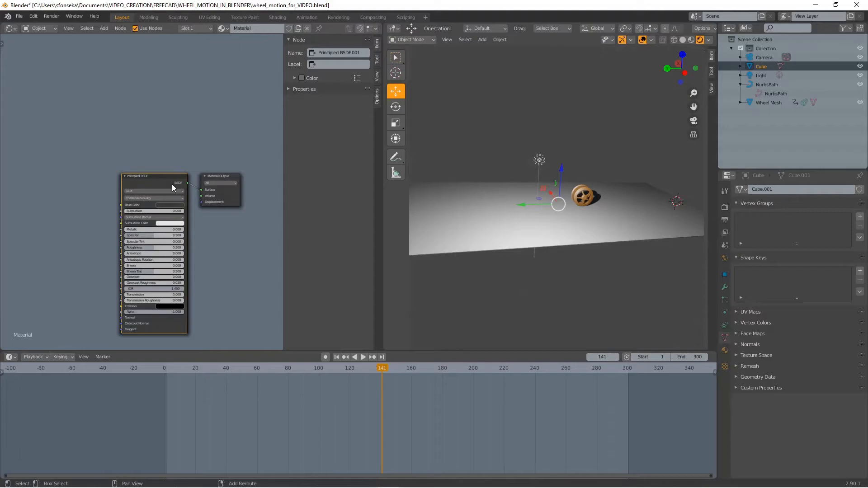
key(shift+d)
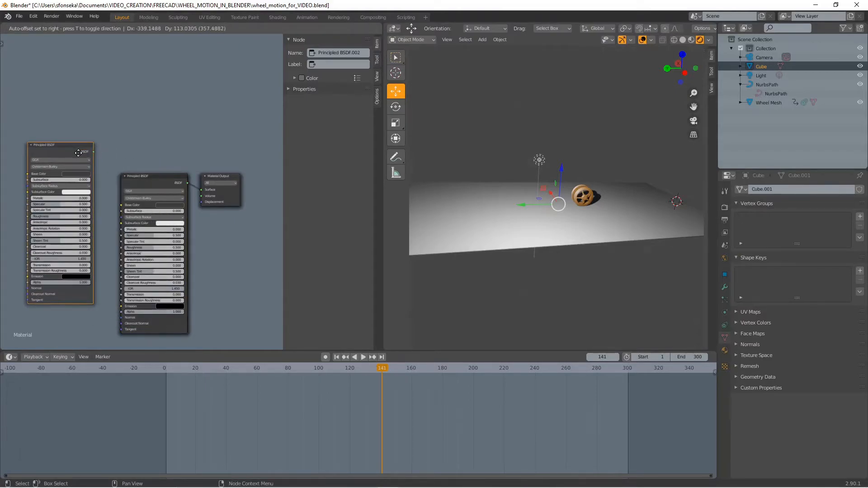
click(31, 129)
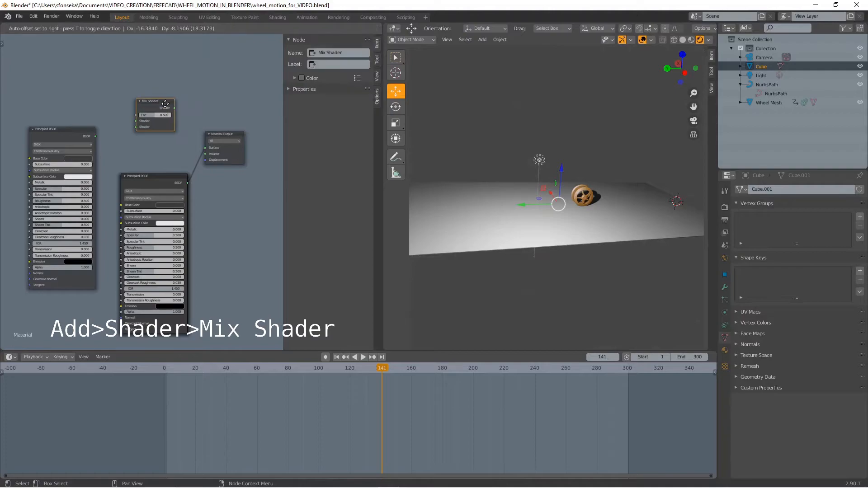
Step: Add a Mix Shader node beside the Material Output and connect both Principled BSDF nodes to its shader inputs
click(164, 104)
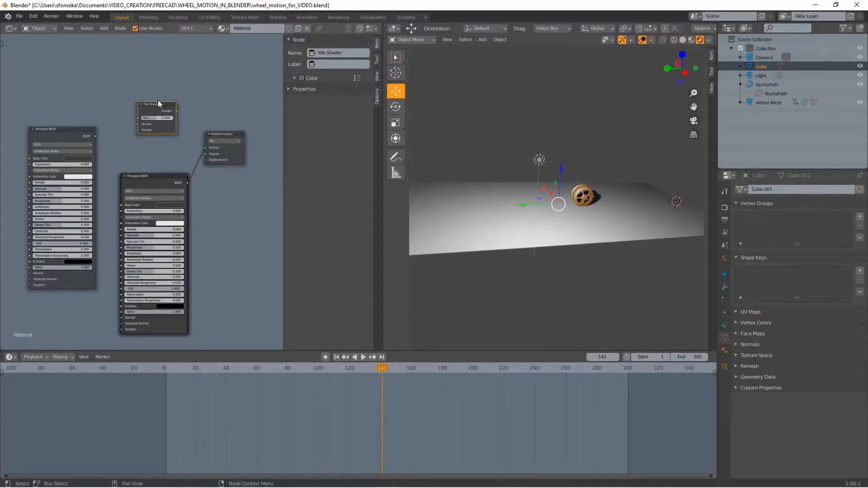
drag(158, 102, 185, 104)
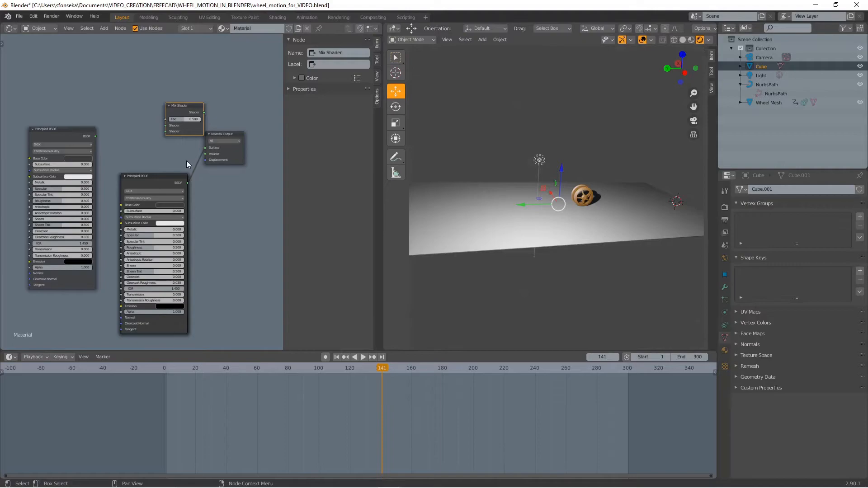
drag(205, 148, 164, 132)
drag(96, 136, 165, 126)
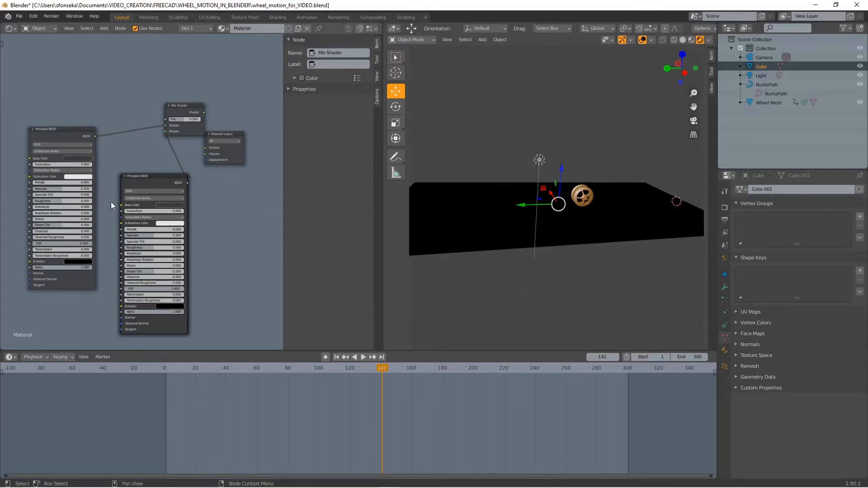
Step: Brighten the duplicated Principled BSDF node's base color to light grey
click(78, 159)
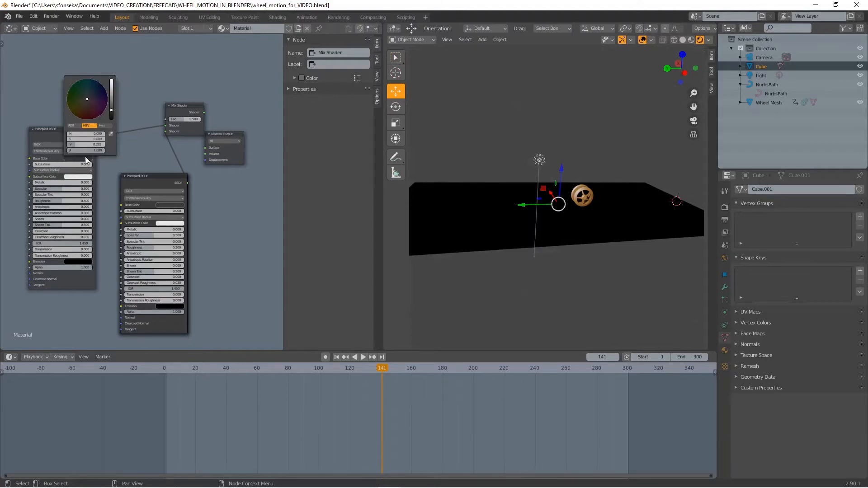
drag(112, 113, 112, 85)
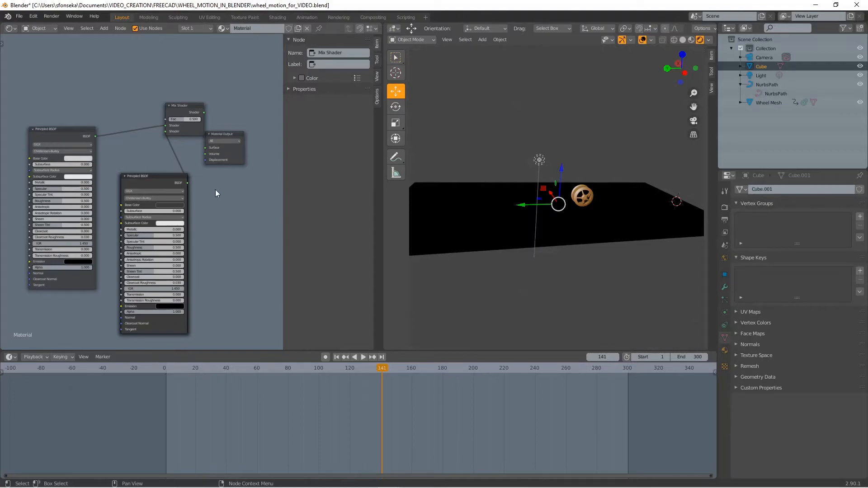
middle_drag(584, 202, 584, 201)
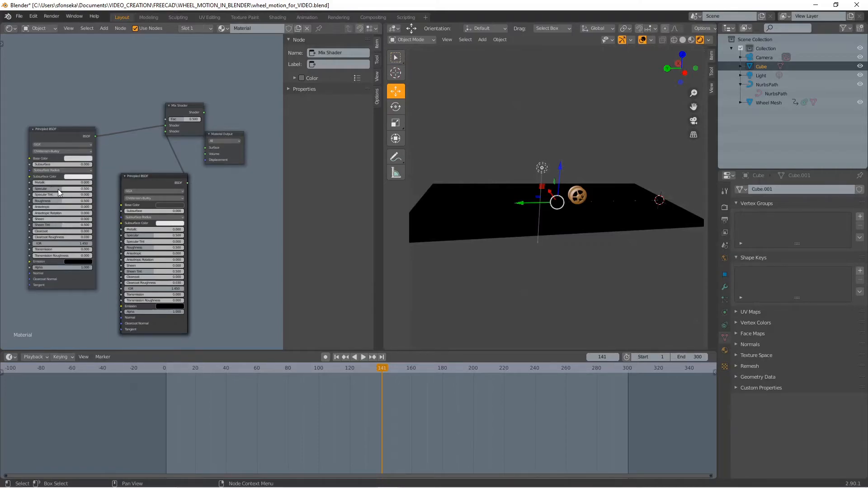
Step: Set the specular, roughness and sheen tint of both Principled BSDF nodes to 0
drag(60, 189, 43, 189)
drag(153, 235, 145, 271)
drag(62, 201, 57, 224)
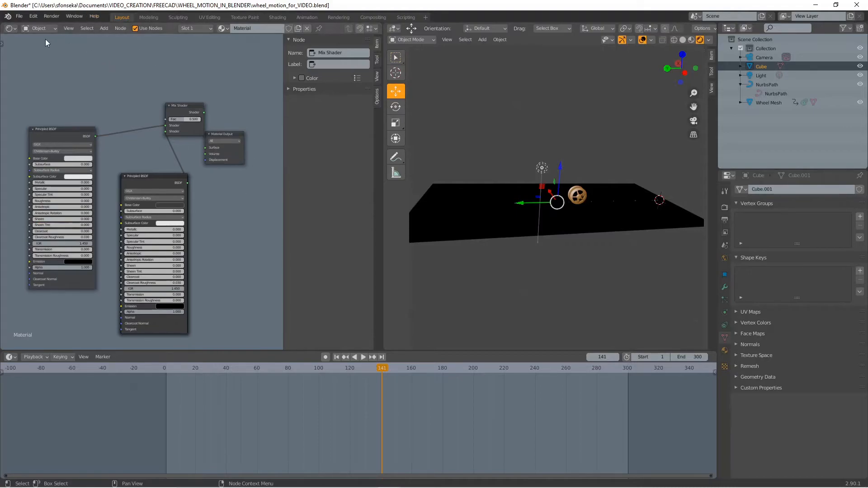
Step: Add a Musgrave Texture node to the slab material and place it above the left Principled BSDF node
click(103, 29)
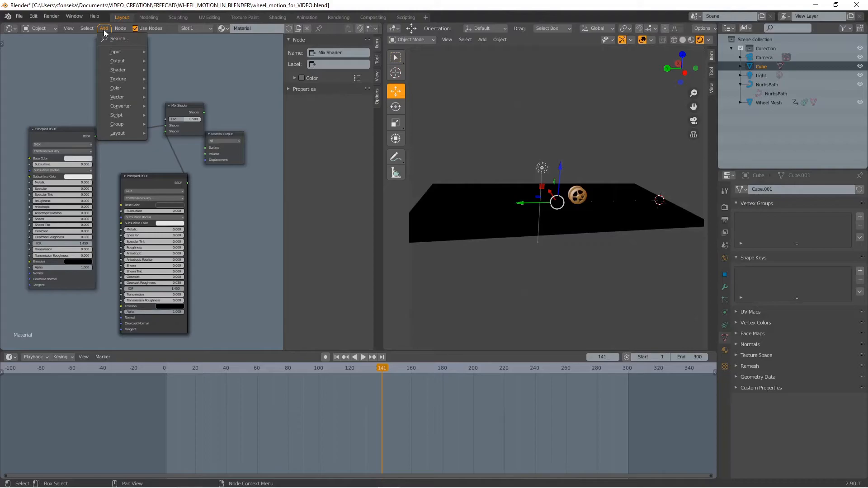
mouse_move(136, 77)
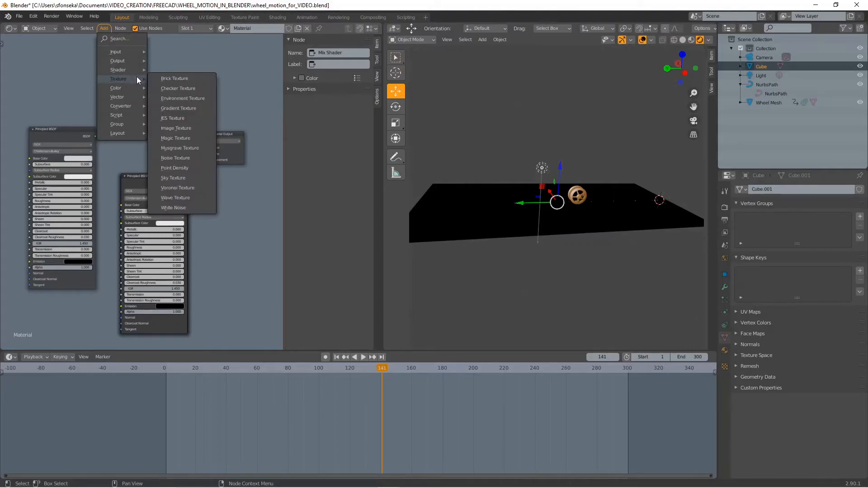
click(180, 148)
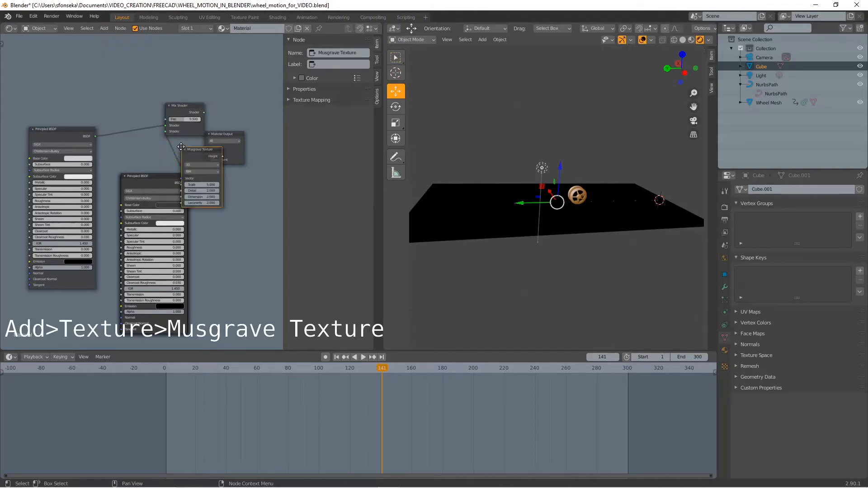
click(50, 54)
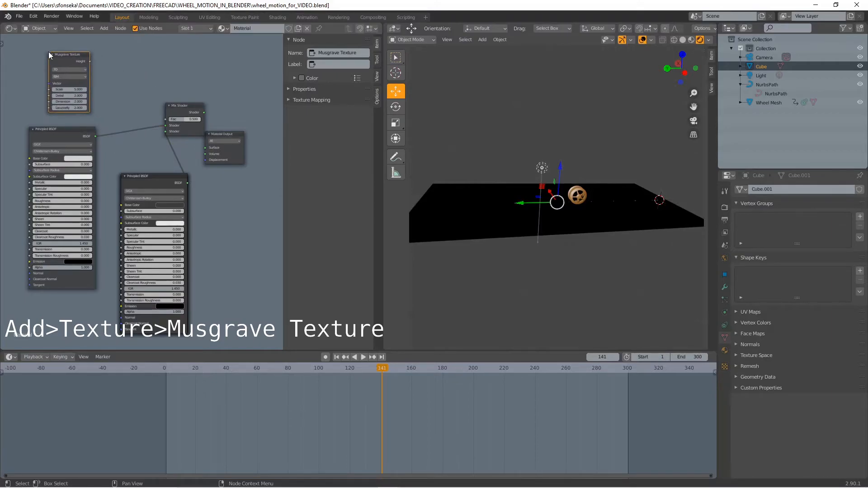
Step: Add a ColorRamp node and place it just right of the Musgrave Texture node
click(103, 28)
mouse_move(137, 105)
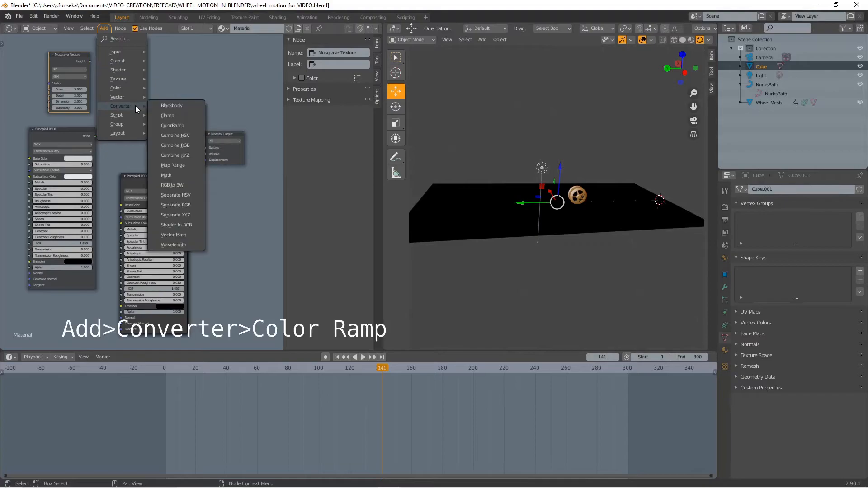
click(177, 127)
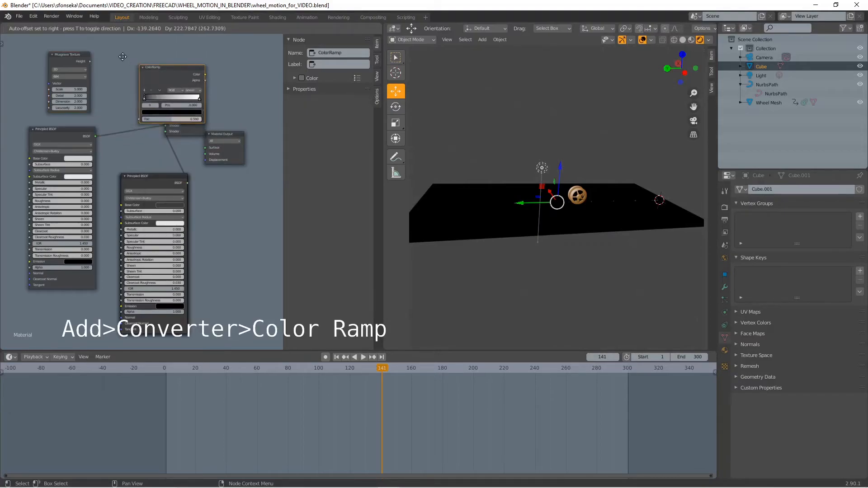
click(110, 45)
Step: Space the Mix Shader and Material Output nodes apart and connect the Mix Shader's output to the Surface input
drag(182, 107, 173, 116)
drag(227, 134, 245, 141)
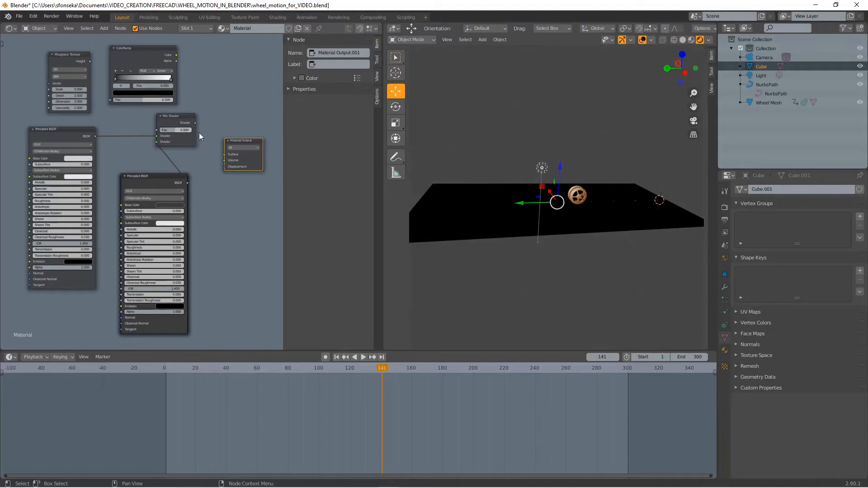
drag(195, 123, 225, 154)
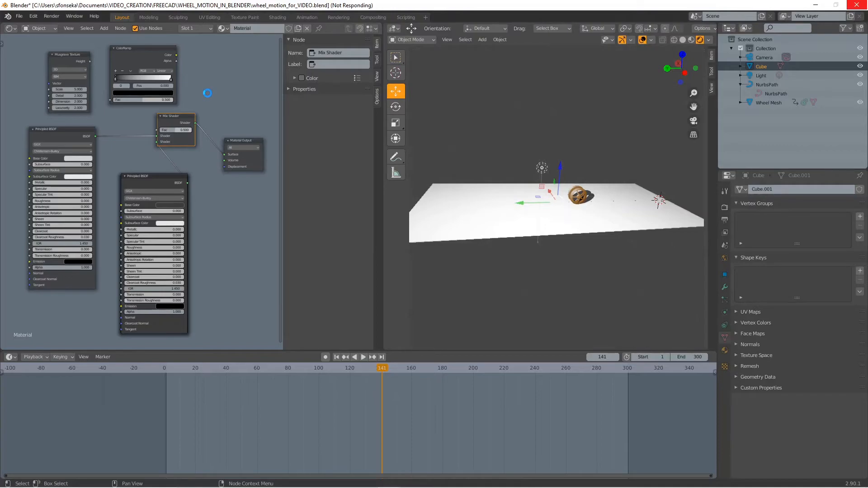
Step: Connect the Musgrave Texture's Height to the ColorRamp's Fac and the ColorRamp's Color to the Mix Shader's Fac
scroll(207, 93, up, 6)
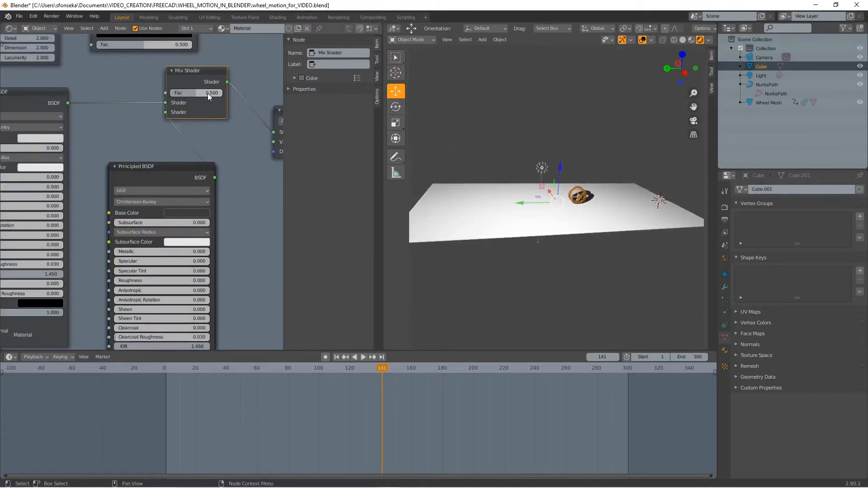
scroll(210, 128, down, 4)
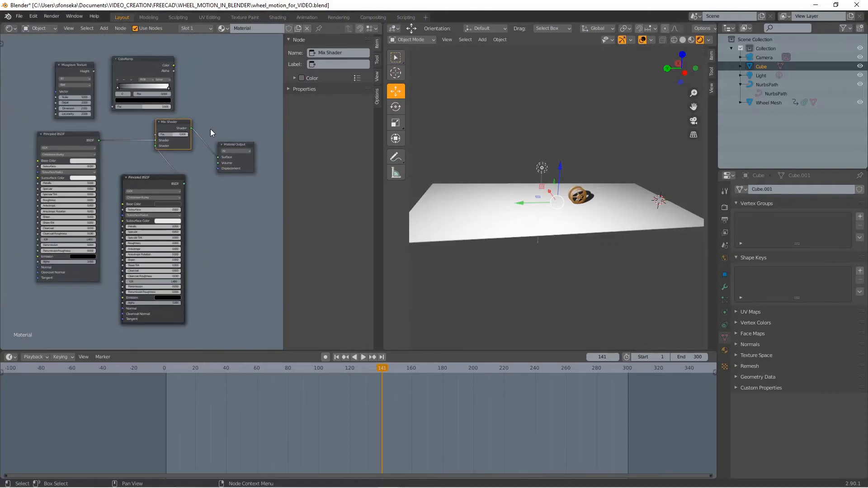
scroll(94, 56, up, 2)
scroll(564, 163, up, 4)
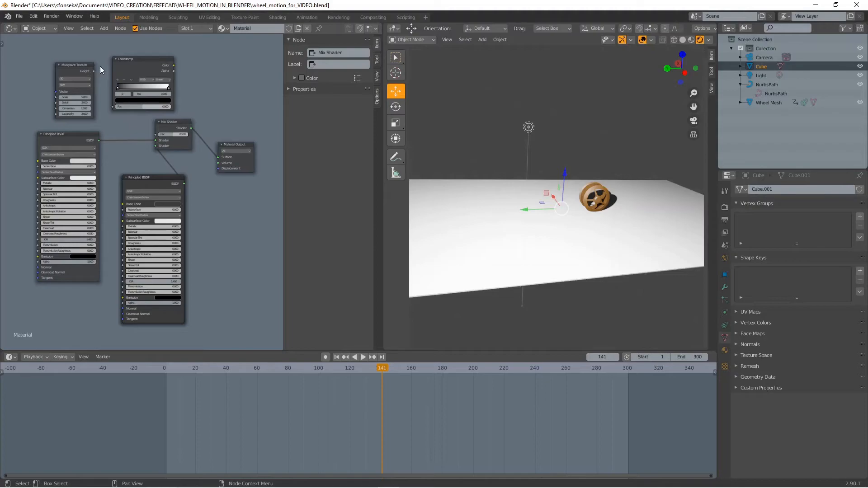
drag(93, 70, 114, 108)
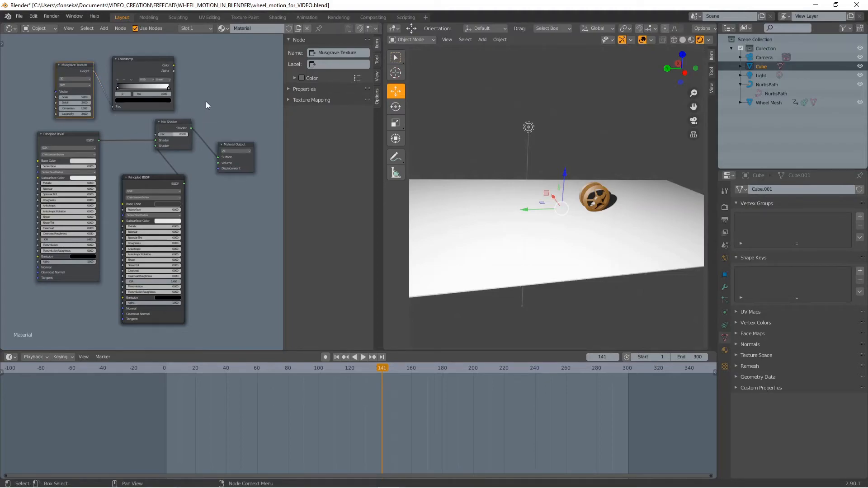
click(168, 86)
drag(174, 64, 179, 126)
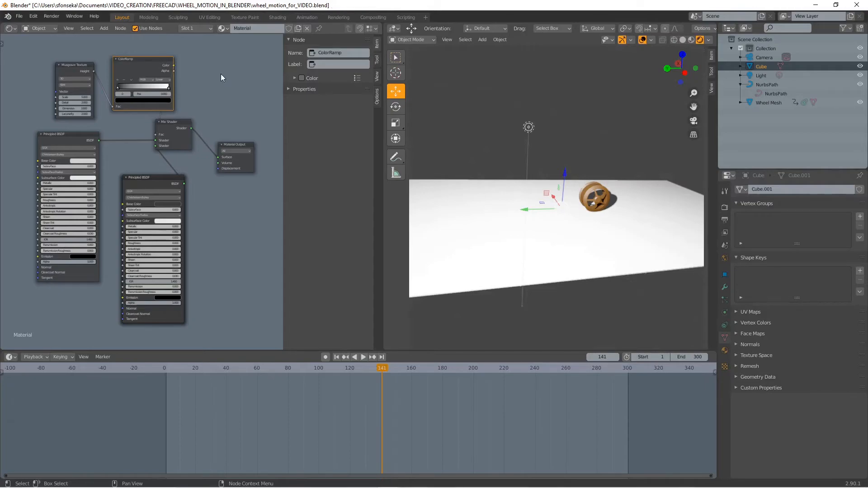
Step: Spread the Mix Shader, Musgrave Texture, left Principled BSDF and ColorRamp nodes apart for a clearer node layout
scroll(221, 74, down, 1)
drag(167, 137, 196, 114)
drag(85, 90, 62, 83)
drag(81, 146, 53, 153)
drag(148, 86, 151, 79)
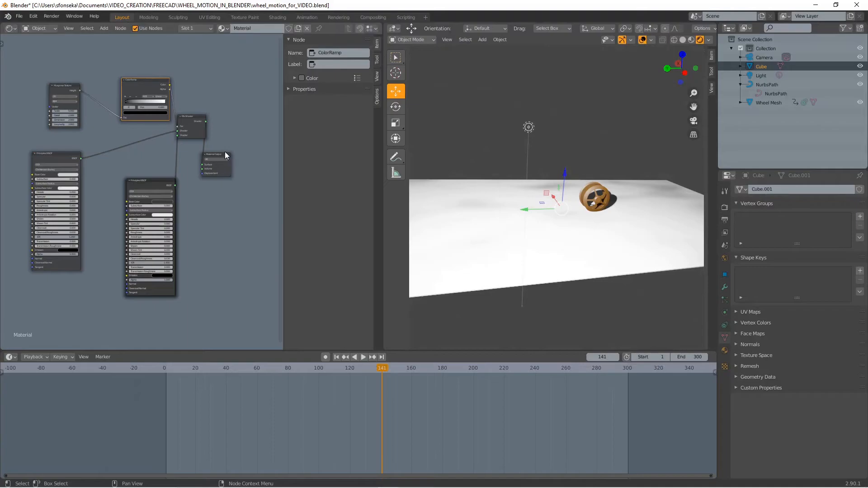
Step: Set the Musgrave Texture's scale to 4 and its detail to 16
scroll(84, 84, up, 2)
scroll(84, 84, up, 1)
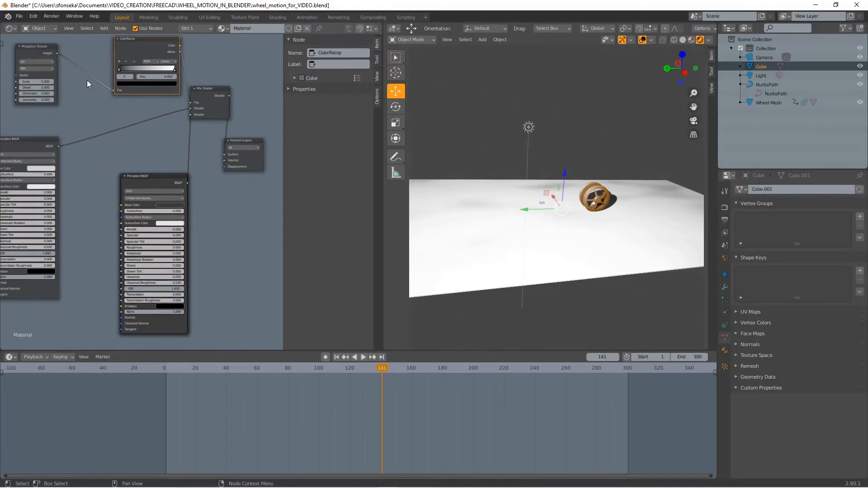
scroll(87, 80, up, 1)
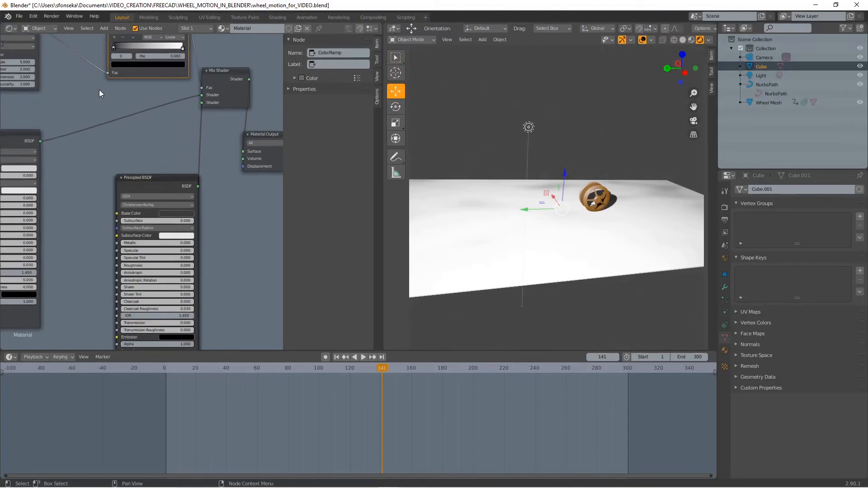
scroll(100, 93, down, 1)
scroll(100, 92, down, 1)
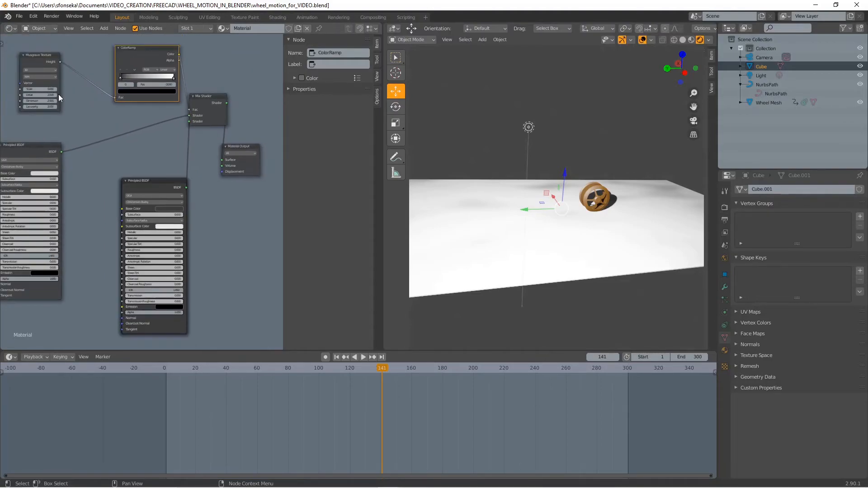
click(53, 91)
text(4)
key(Return)
click(48, 94)
text(16)
key(Return)
Step: Lower the Musgrave Texture's dimension to give the slab a fine, speckled pattern
middle_drag(583, 212, 598, 229)
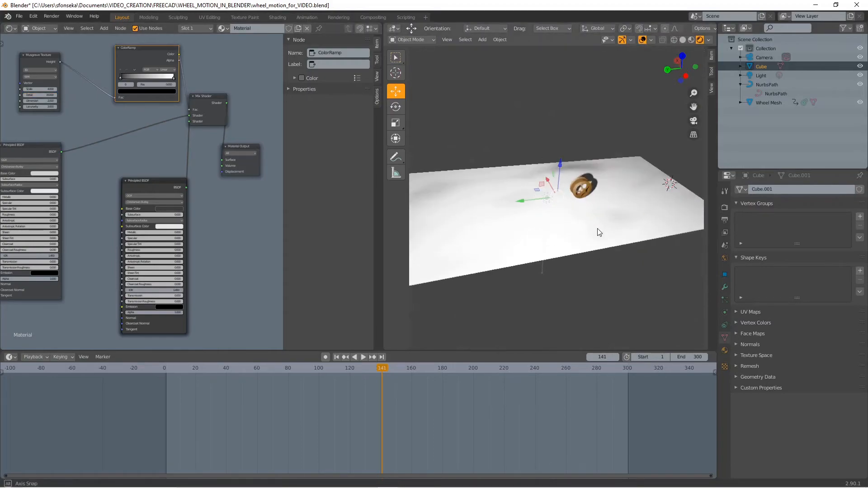
click(55, 100)
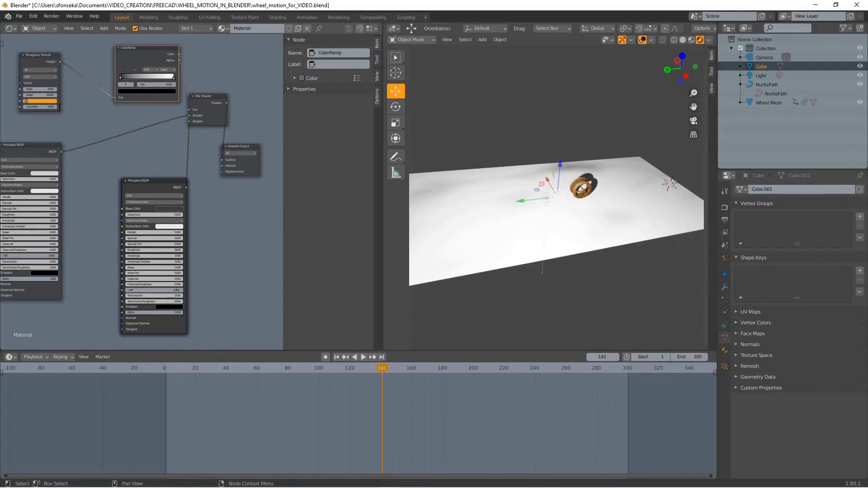
key(Return)
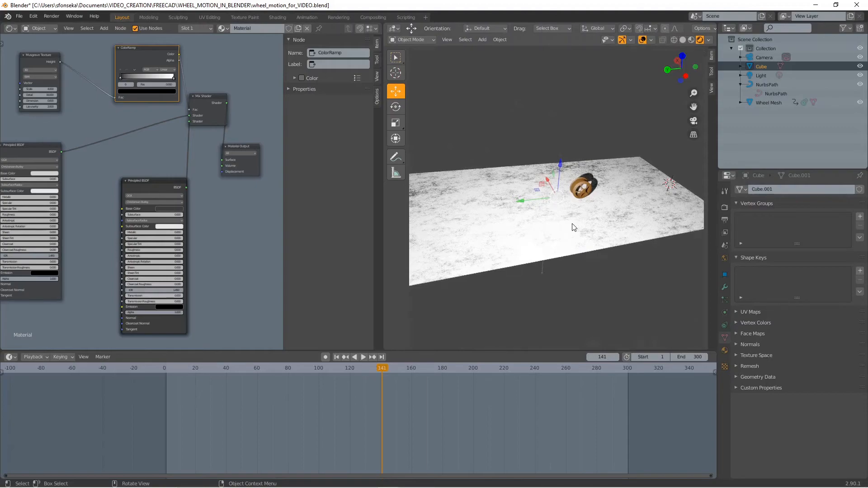
Step: Rework the ColorRamp's stops, keeping one near the middle and one at the far end, and make the middle stop light grey
scroll(574, 227, down, 1)
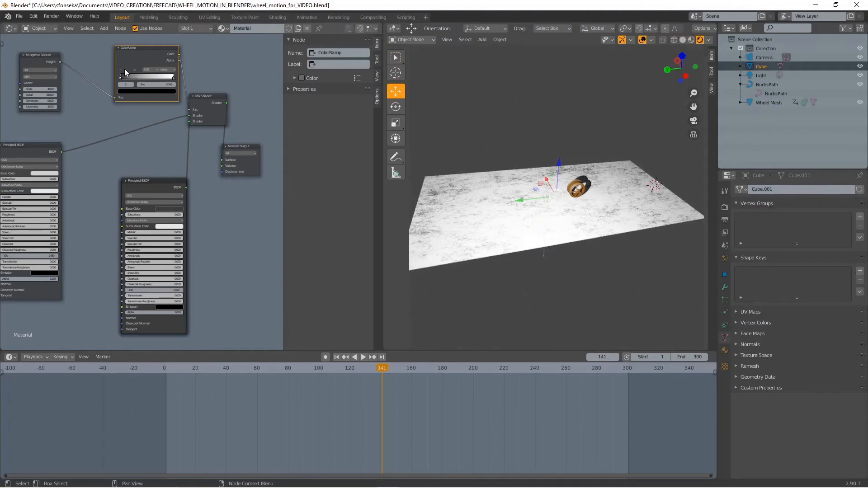
mouse_move(123, 75)
mouse_down()
mouse_move(173, 78)
mouse_move(129, 78)
mouse_up()
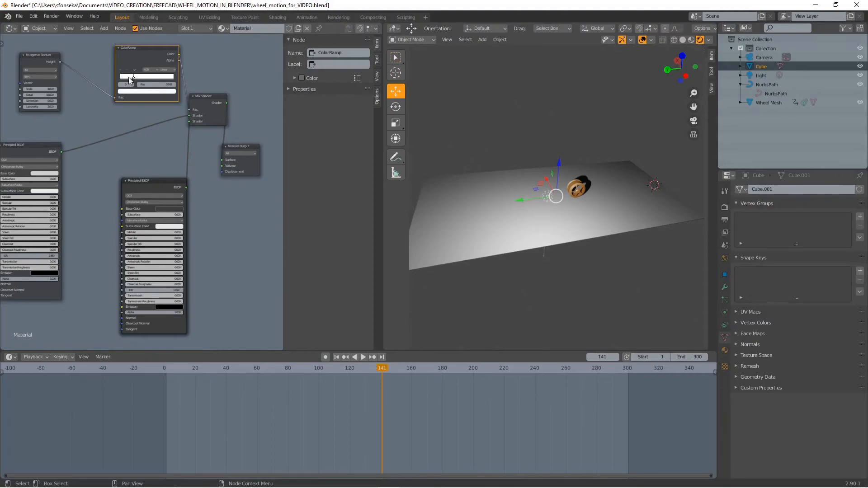
click(121, 70)
drag(149, 78, 173, 79)
drag(133, 78, 164, 103)
click(144, 92)
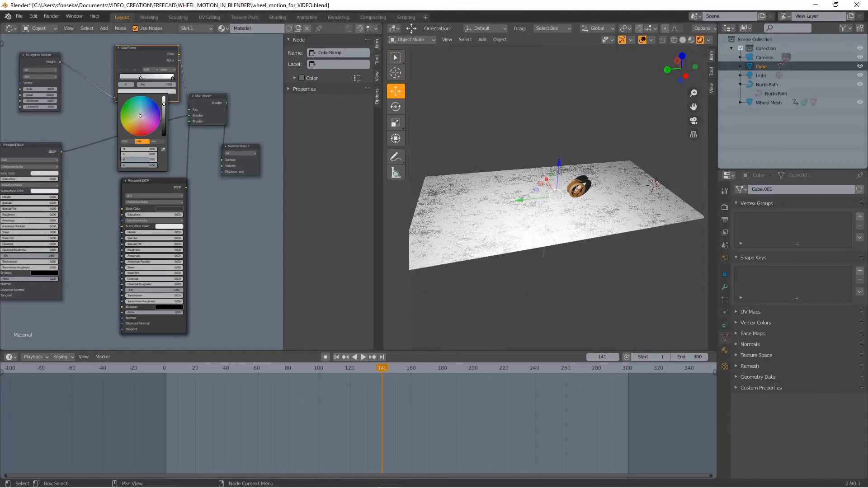
Step: Shift the ColorRamp's stops toward the start of the gradient and darken the selected stop's color
drag(139, 78, 127, 79)
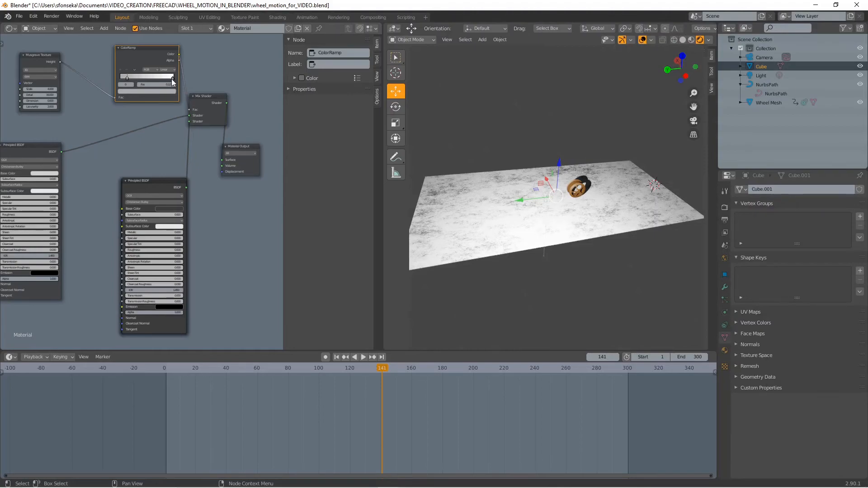
drag(172, 79, 113, 84)
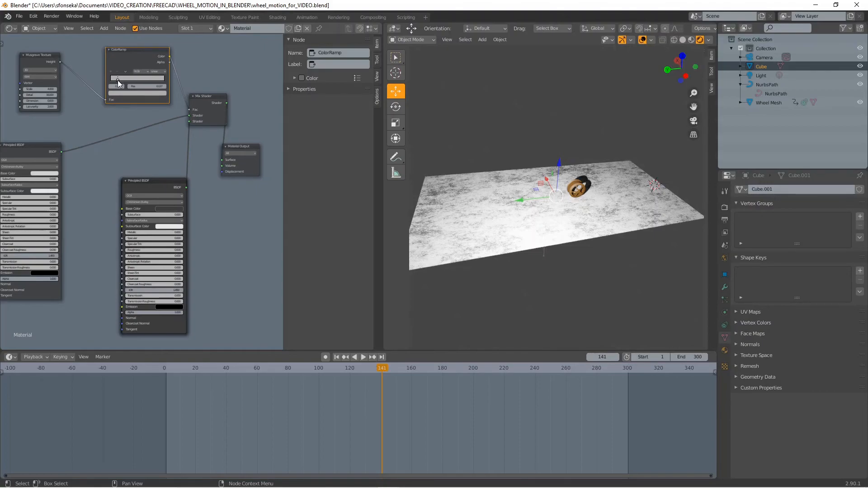
click(140, 93)
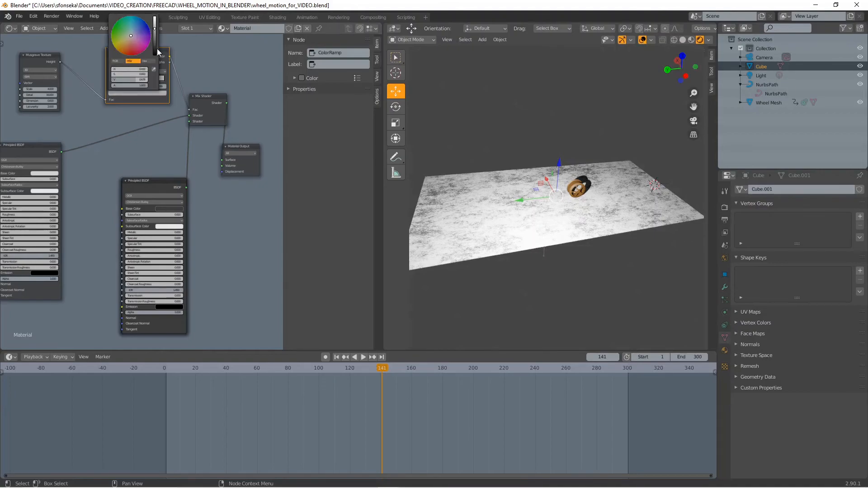
drag(158, 52, 154, 42)
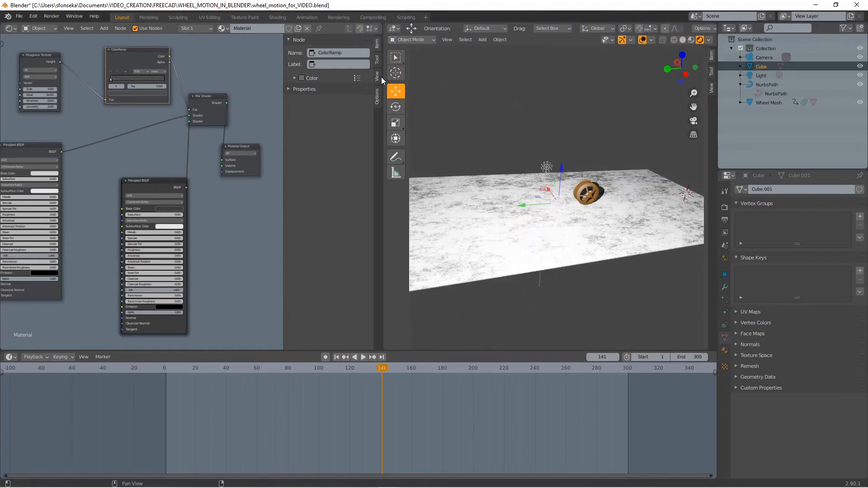
Step: Shrink the node editor to a narrow strip so the 3D viewport shows the whole textured slab
drag(382, 78, 294, 73)
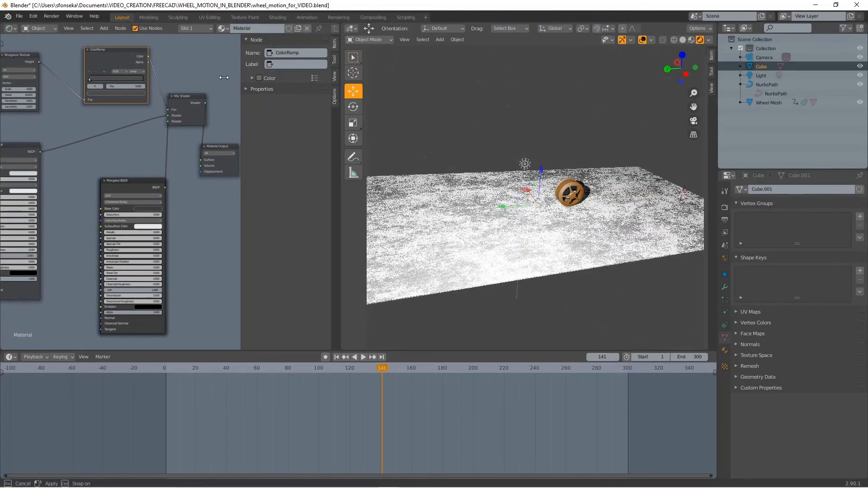
drag(224, 77, 15, 73)
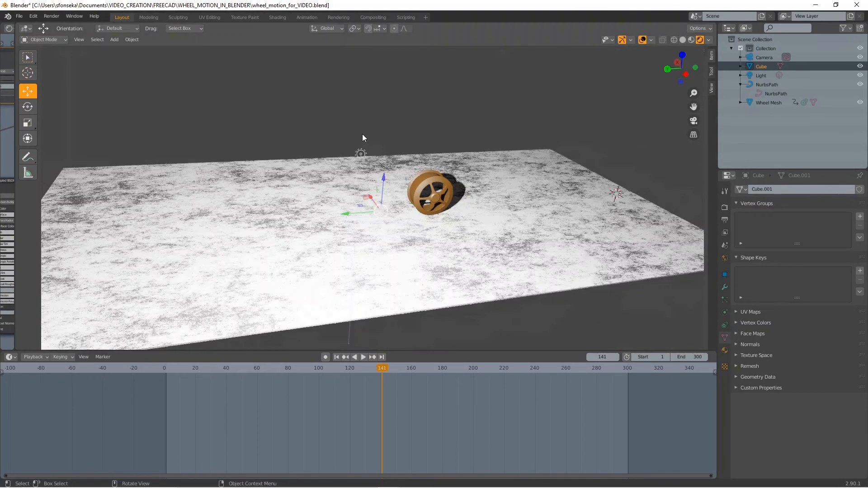
scroll(363, 134, down, 1)
middle_drag(523, 195, 524, 188)
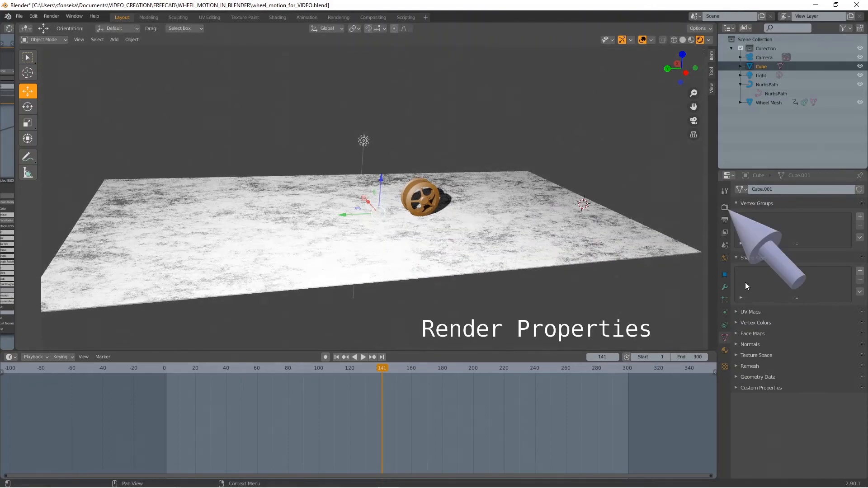
Step: Enable a transparent film background in the scene's render properties
click(725, 209)
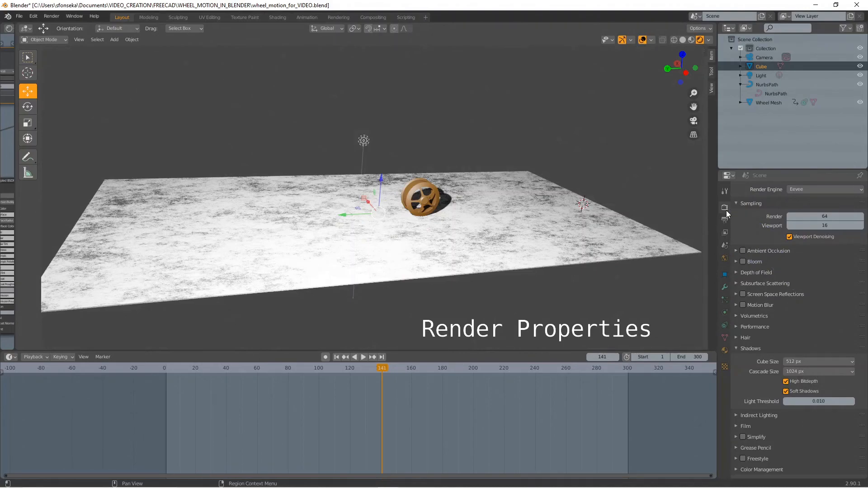
click(737, 427)
scroll(737, 427, down, 2)
click(786, 416)
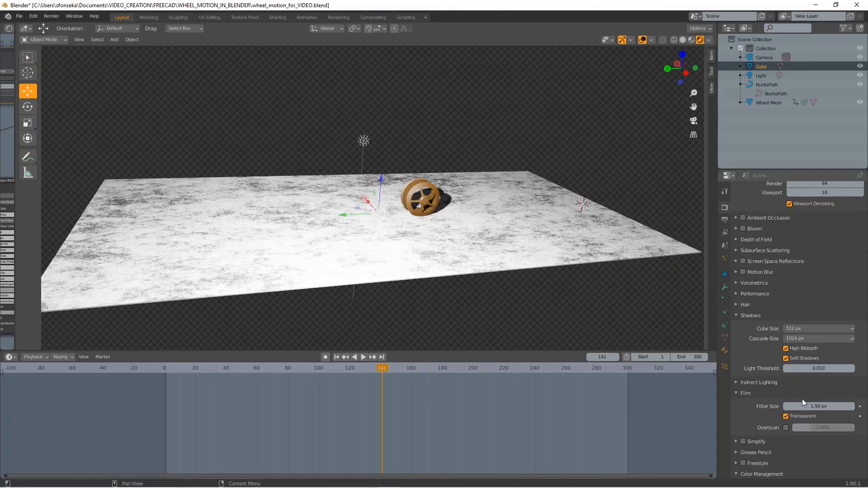
Step: Set the color management view transform to Standard and check the slab and wheel in the viewport
scroll(845, 421, down, 5)
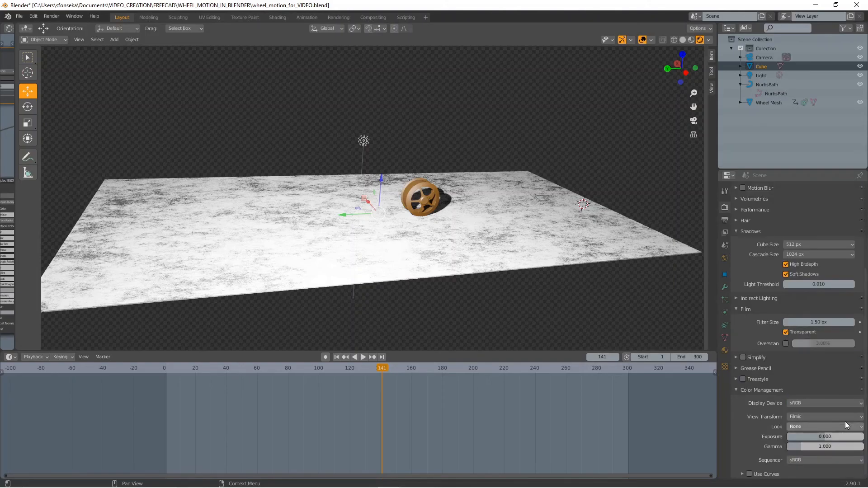
click(851, 417)
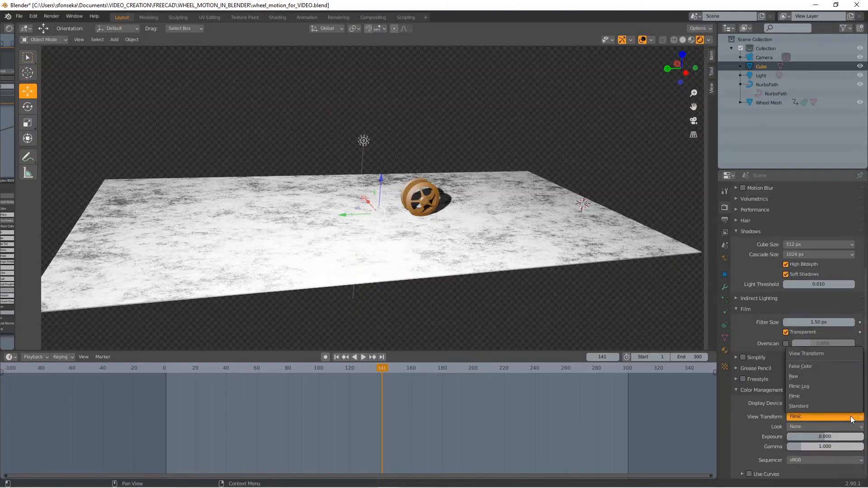
click(810, 405)
middle_drag(502, 199, 516, 194)
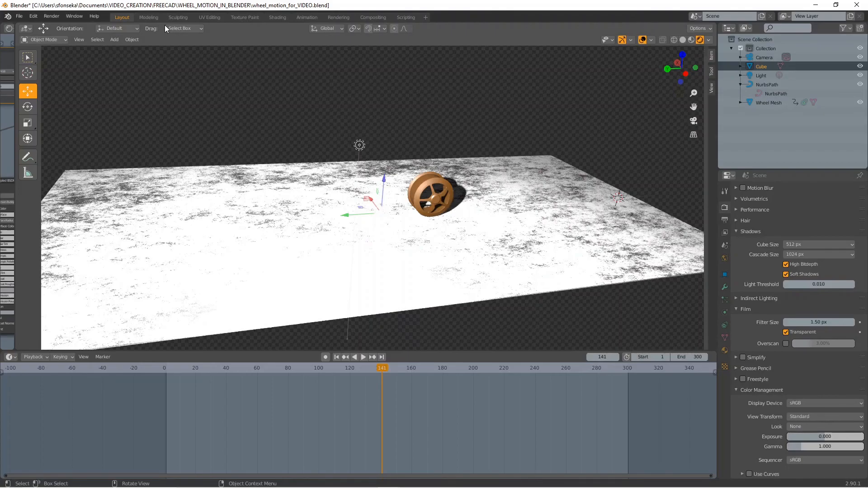
Step: Enable nodes in the compositor and insert an Alpha Over node between Render Layers and Composite
click(373, 18)
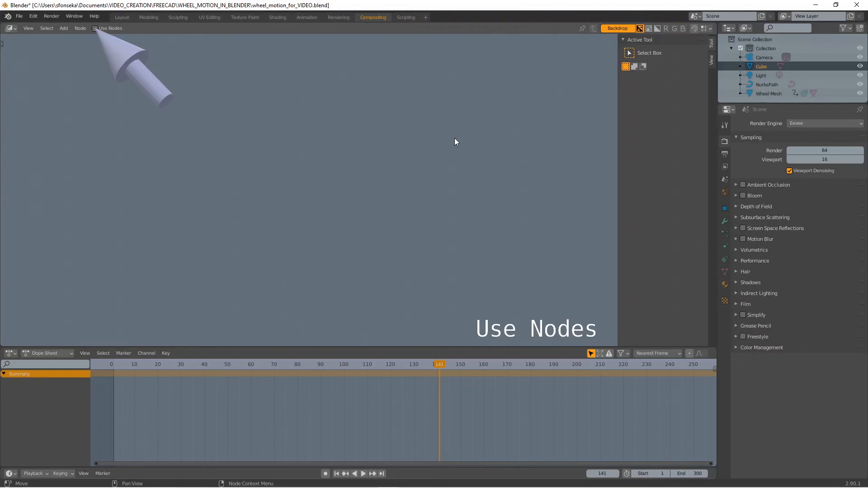
click(95, 28)
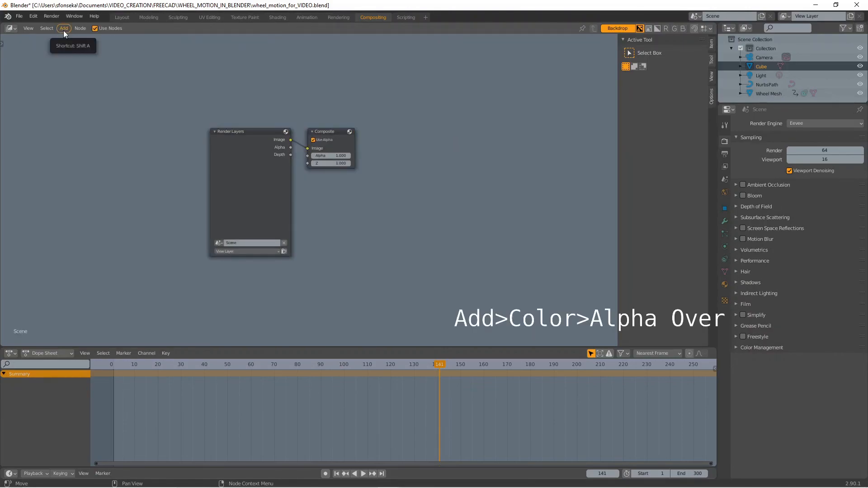
click(64, 28)
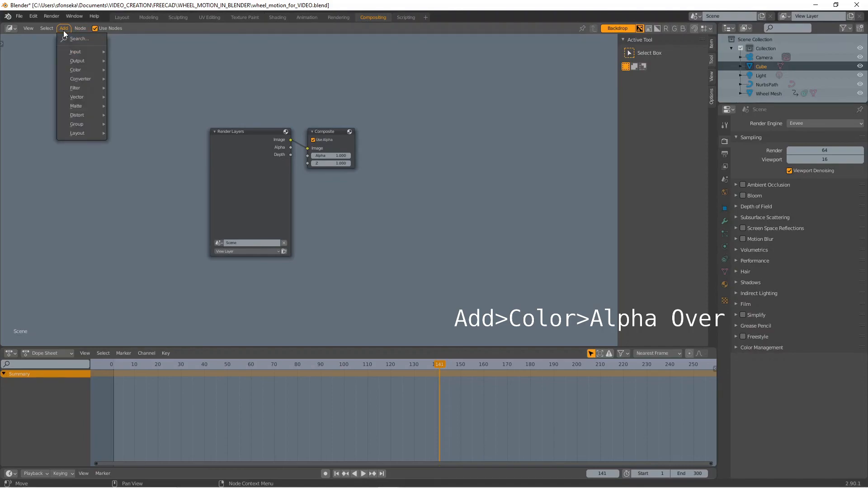
mouse_move(73, 55)
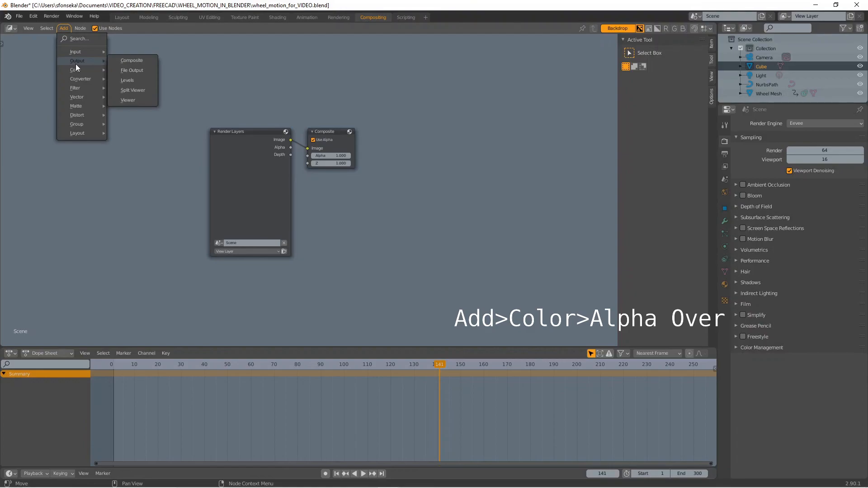
click(131, 73)
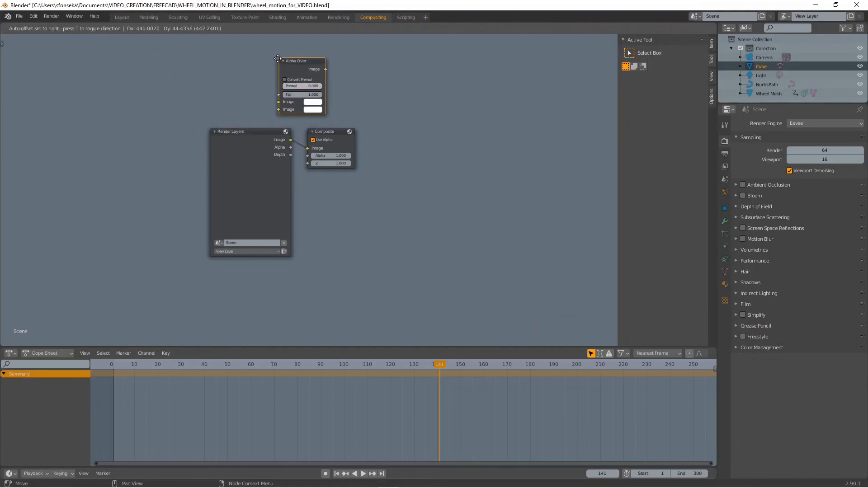
click(276, 59)
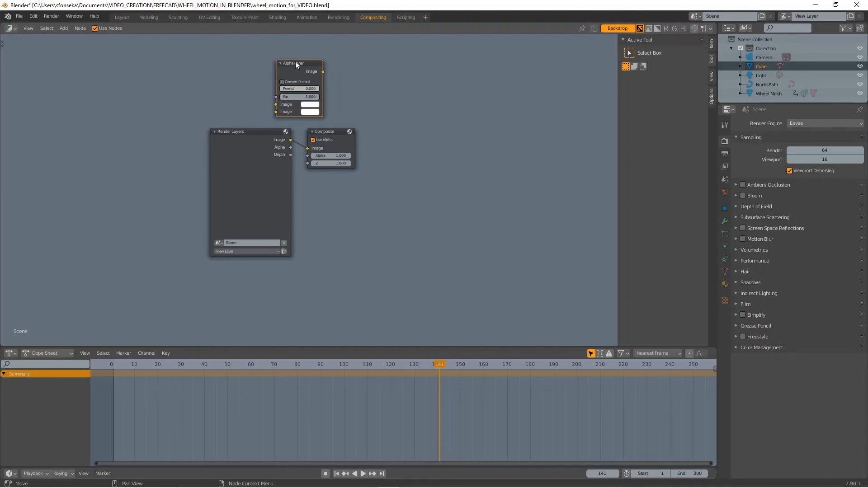
drag(295, 62, 337, 96)
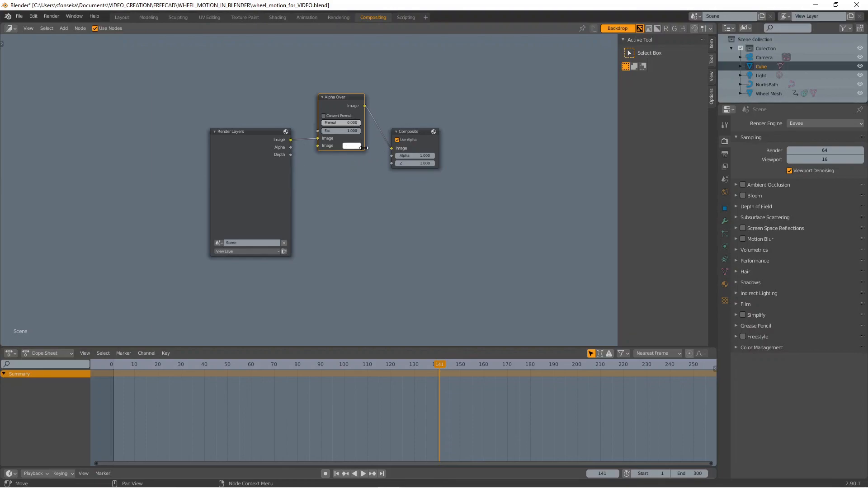
Step: Set the Alpha Over node's second image color to light blue and return to the Layout workspace
click(352, 145)
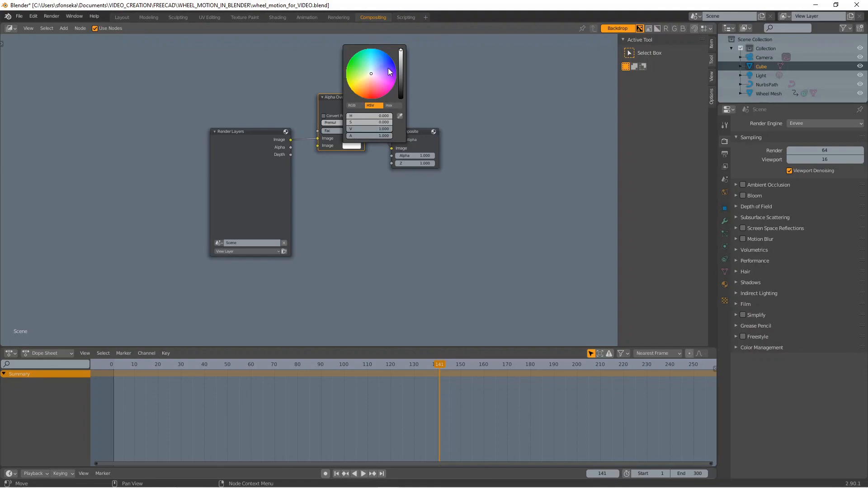
drag(371, 74, 381, 65)
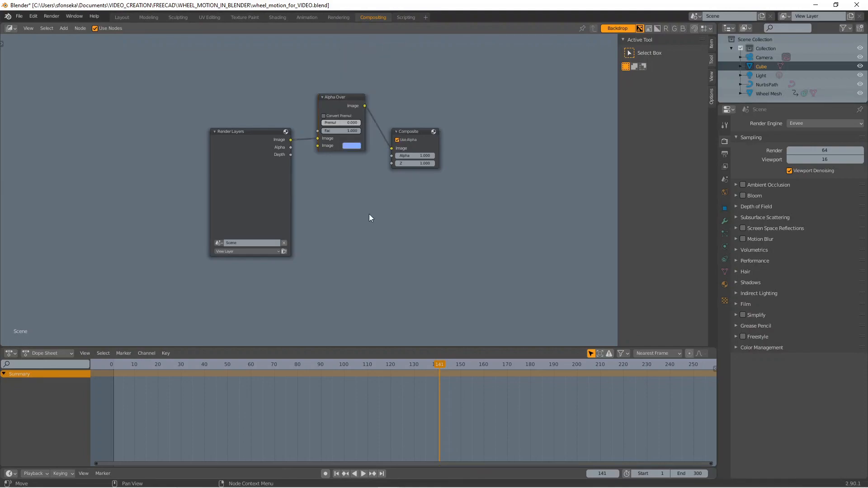
click(123, 19)
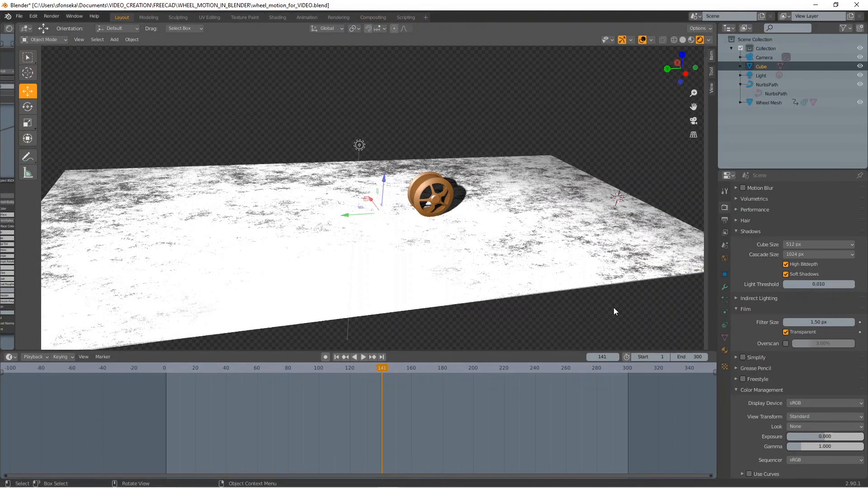